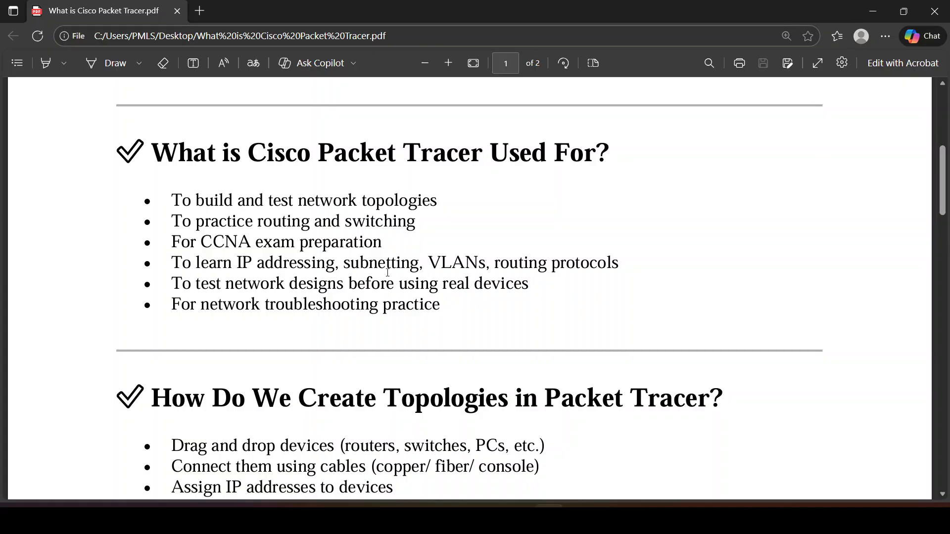
Step: Read the PDF sections on what Cisco Packet Tracer is used for and how topologies are created, through assigning IP addresses
left_click_drag(172, 263, 619, 253)
left_click(619, 252)
scroll(484, 296, "down", 3)
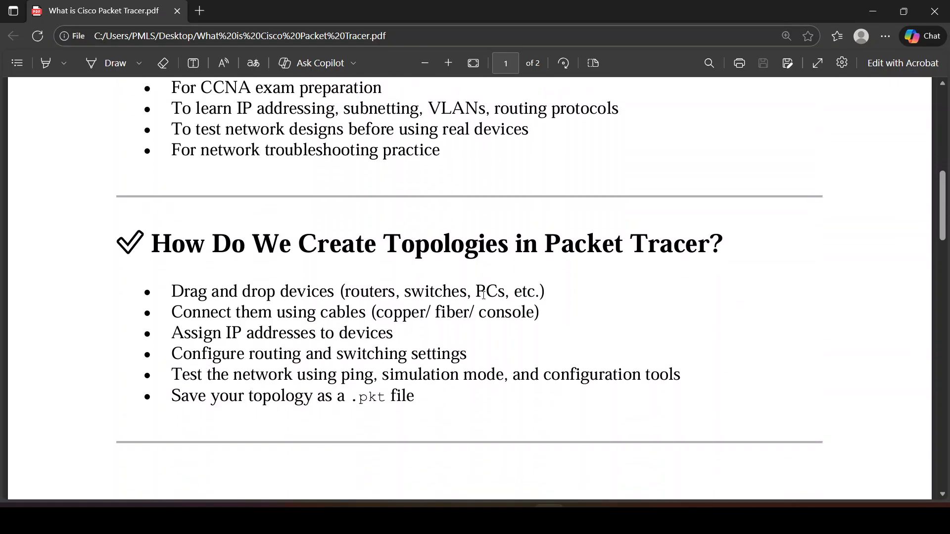
scroll(178, 307, "down", 1)
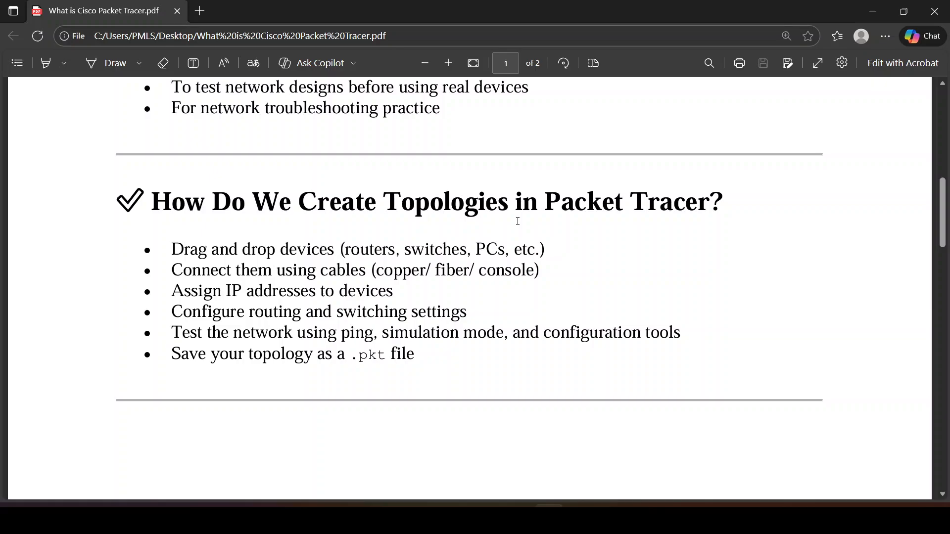
left_click_drag(171, 250, 111, 276)
left_click(552, 254)
left_click(185, 297)
left_click_drag(165, 293, 411, 294)
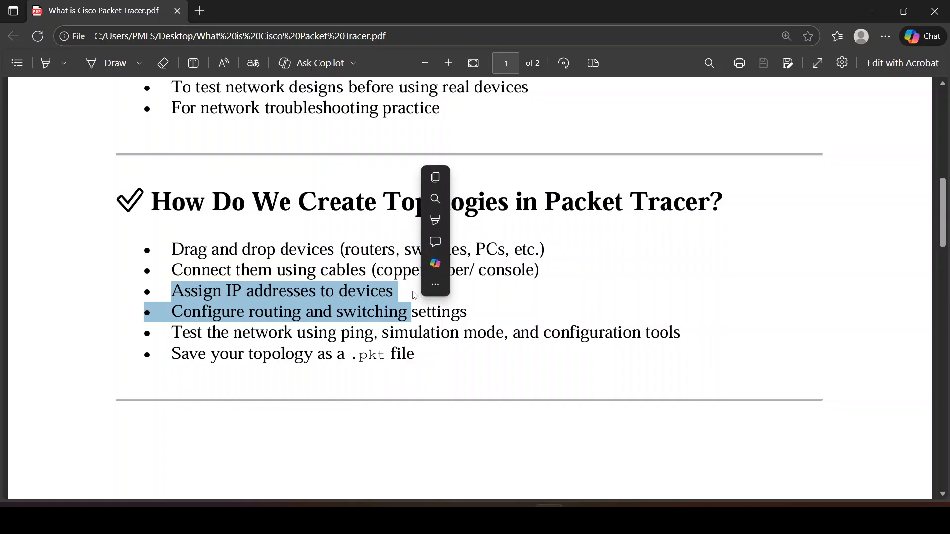
left_click(413, 292)
Step: Read the remaining topology creation points on configuring settings, testing the network and saving the topology as a .pkt file
scroll(414, 292, "down", 1)
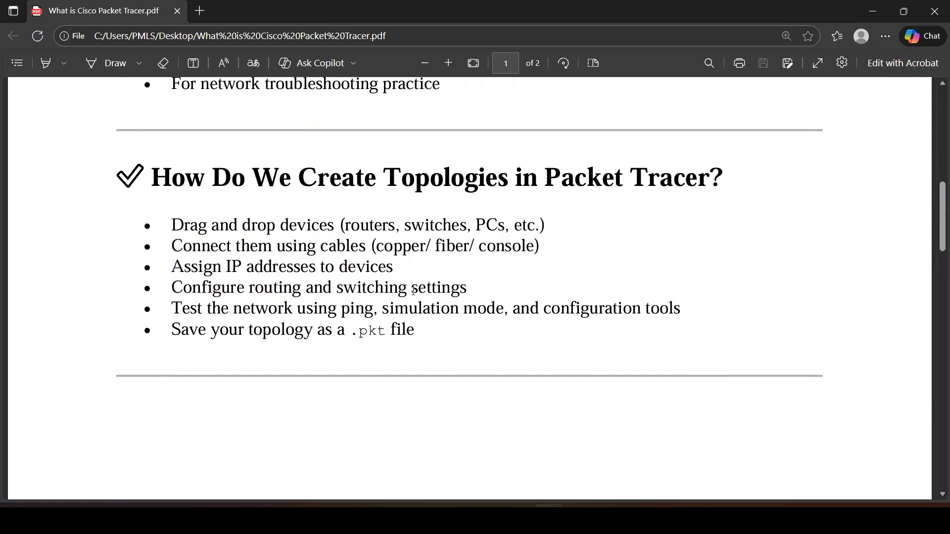
scroll(414, 292, "down", 2)
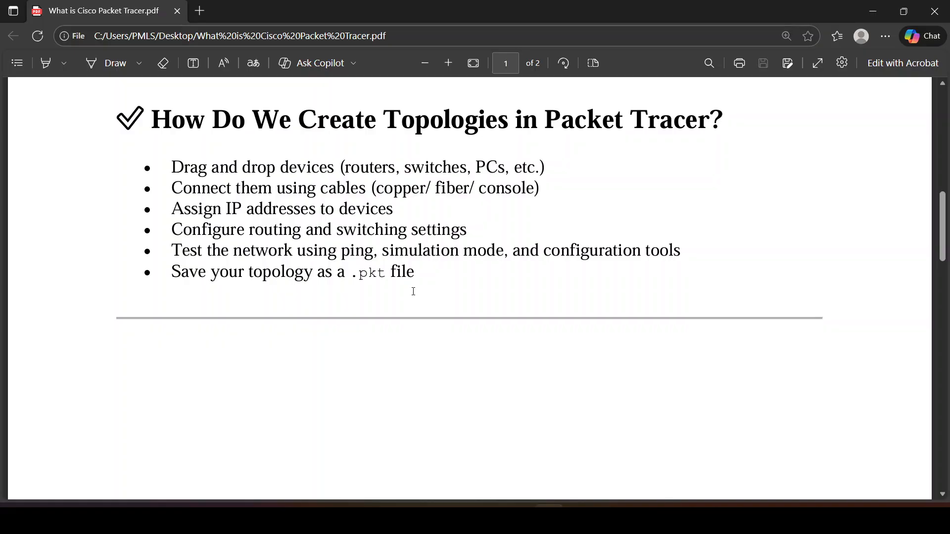
scroll(414, 292, "down", 2)
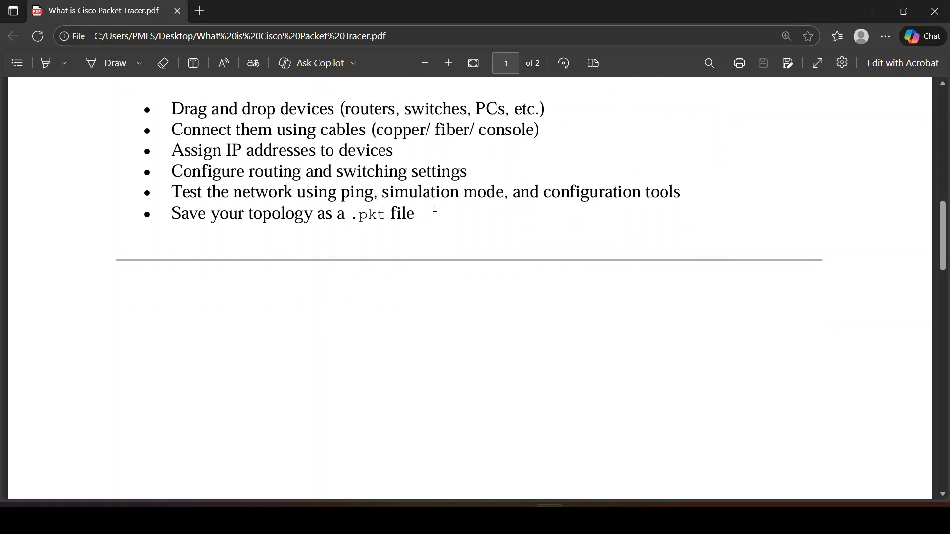
left_click_drag(436, 208, 388, 232)
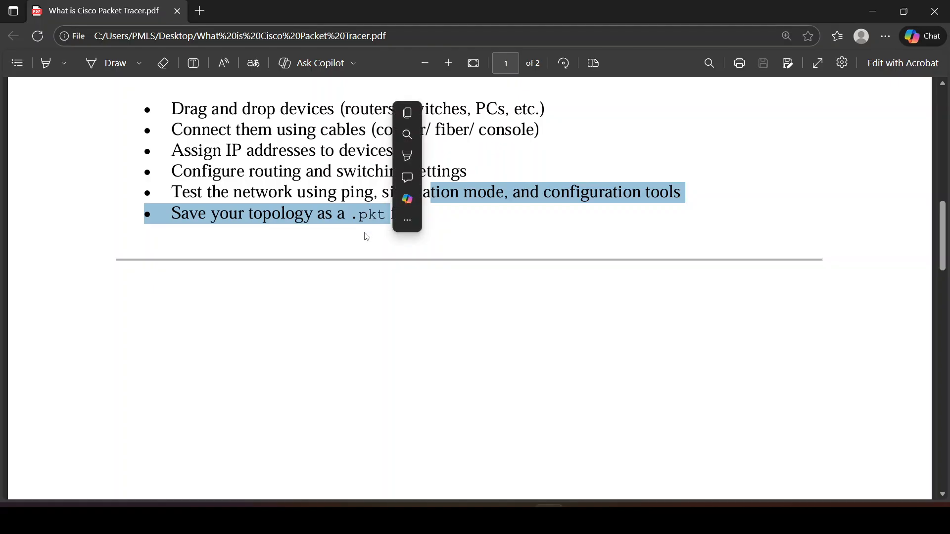
left_click(366, 233)
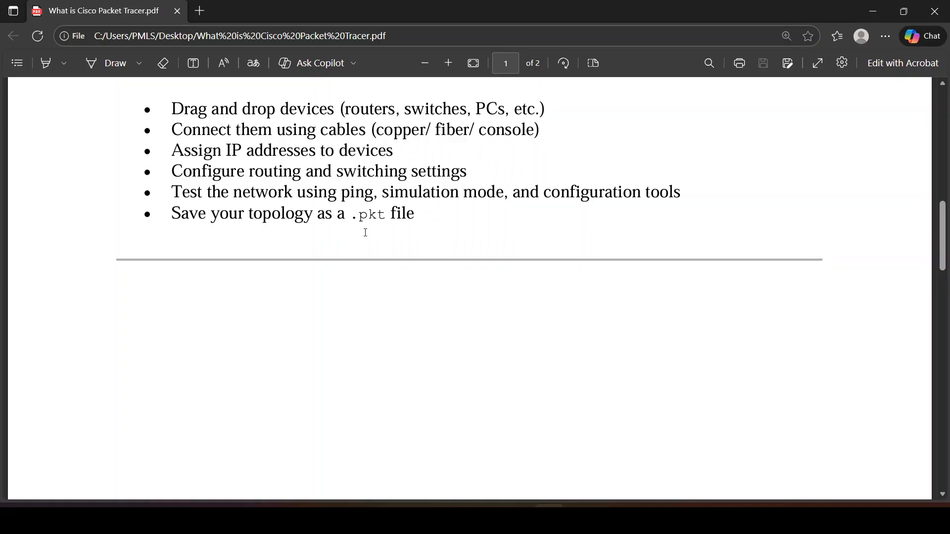
scroll(365, 233, "down", 1)
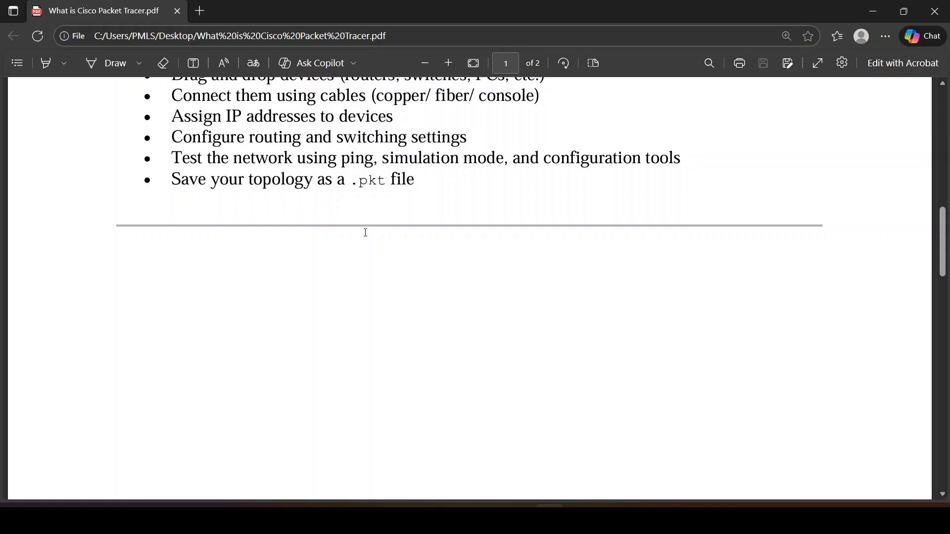
scroll(365, 233, "up", 2)
scroll(376, 217, "up", 2)
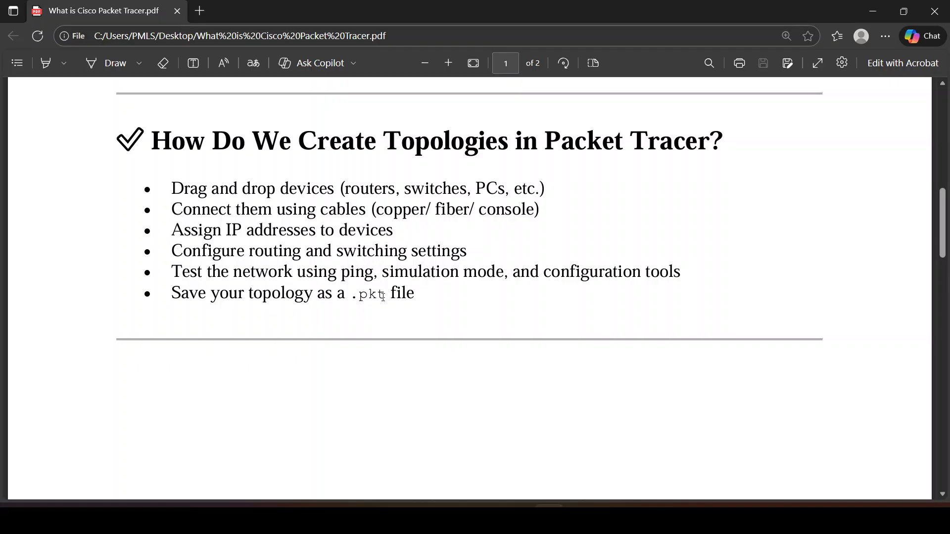
left_click_drag(384, 297, 357, 297)
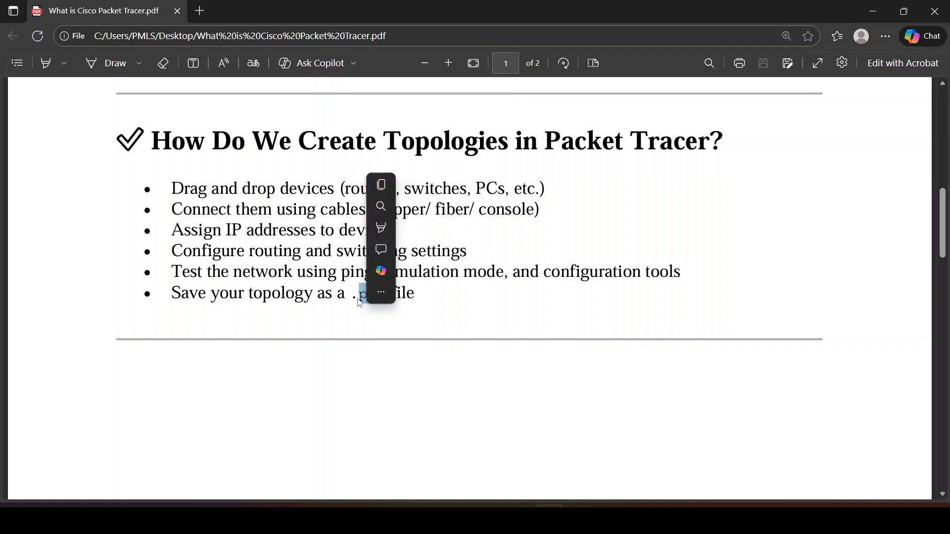
left_click(360, 298)
Step: Read the list of network topologies covered on page 2 of the PDF, starting with the Point-to-Point Network
scroll(359, 298, "down", 10)
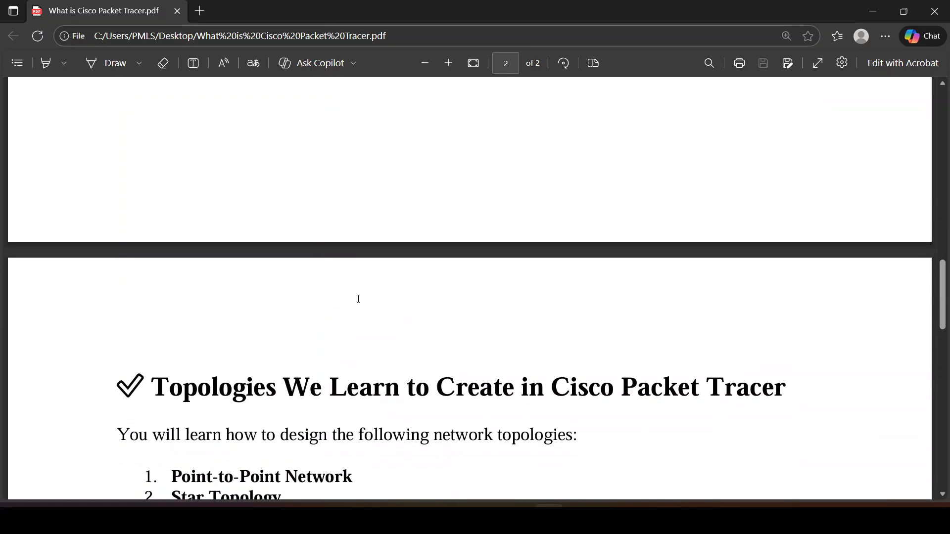
scroll(359, 299, "down", 2)
scroll(197, 257, "down", 1)
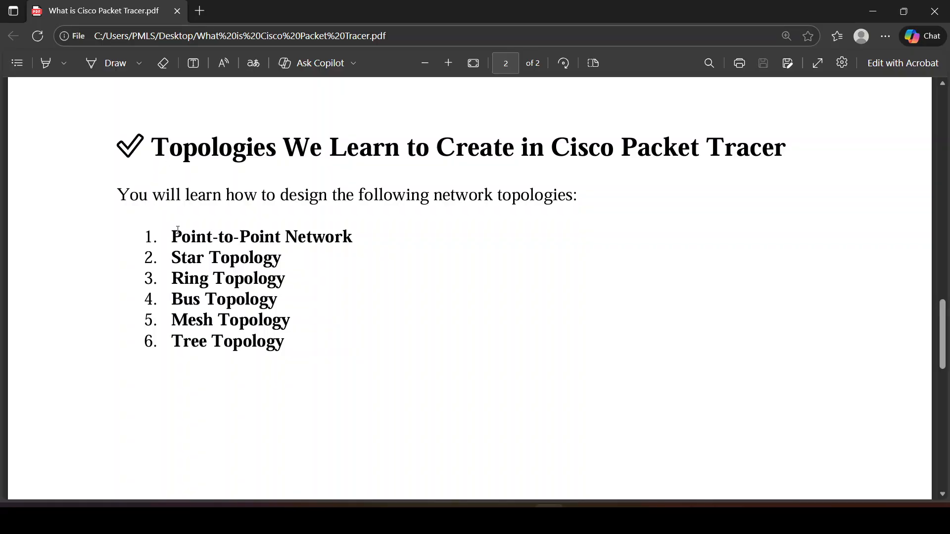
left_click_drag(168, 236, 352, 237)
left_click(352, 229)
Step: Switch to Cisco Packet Tracer and examine its file commands, save dialog and print options without saving or printing anything
left_click(637, 519)
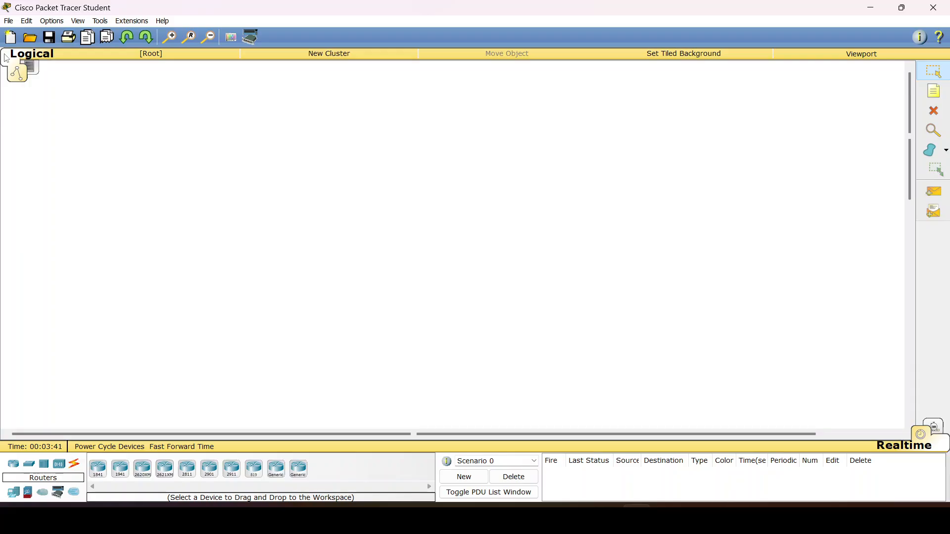
left_click(10, 23)
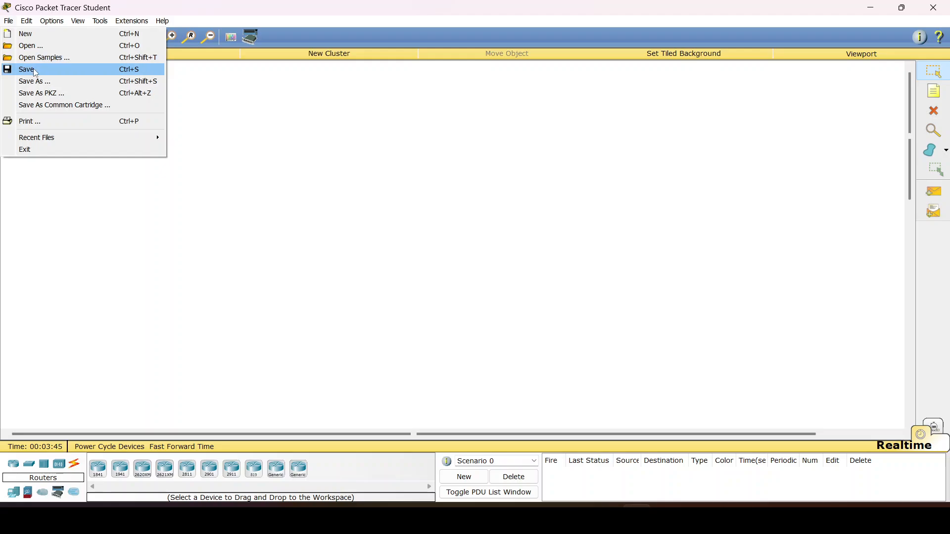
left_click(39, 217)
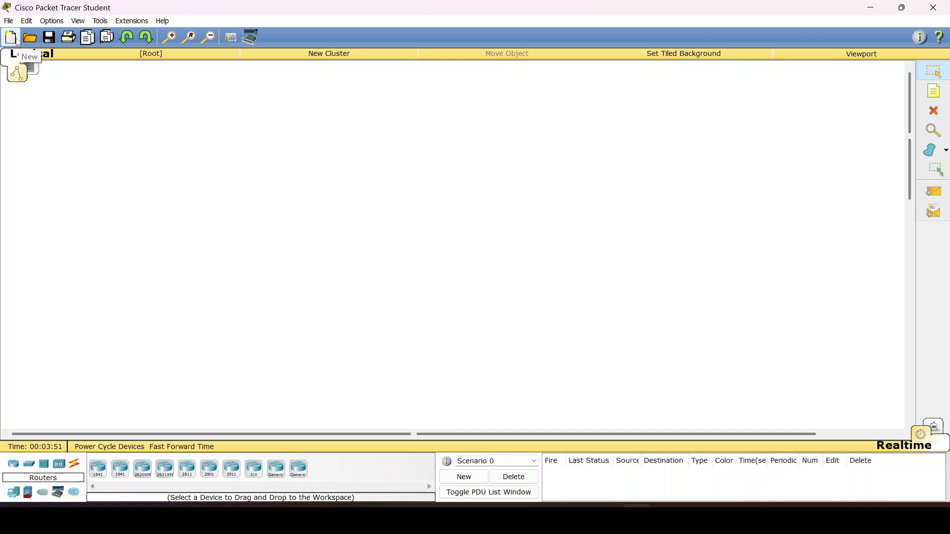
left_click(49, 38)
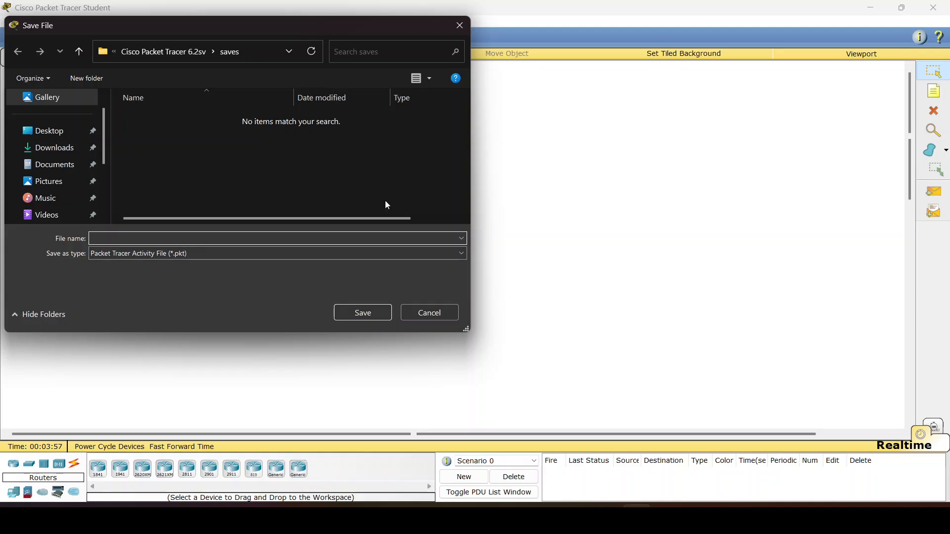
left_click(452, 31)
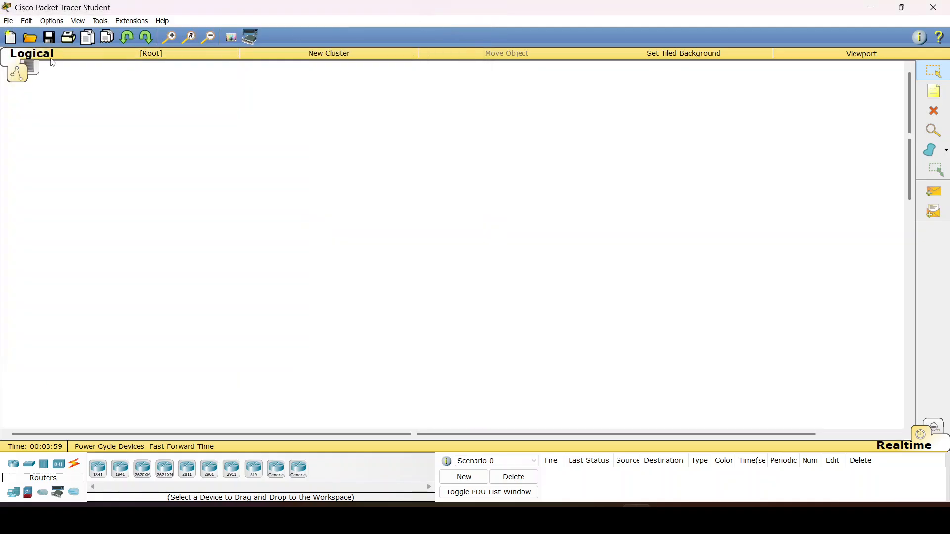
left_click(74, 41)
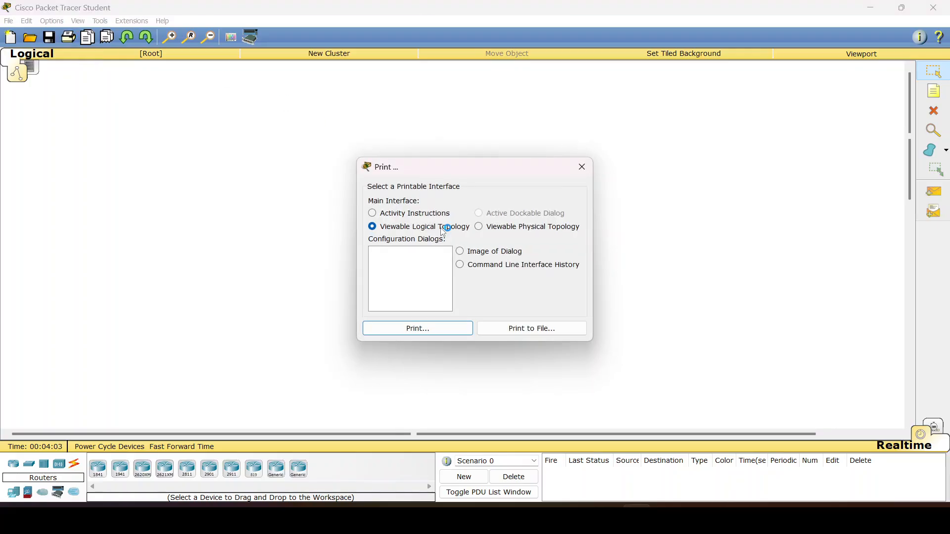
left_click(582, 168)
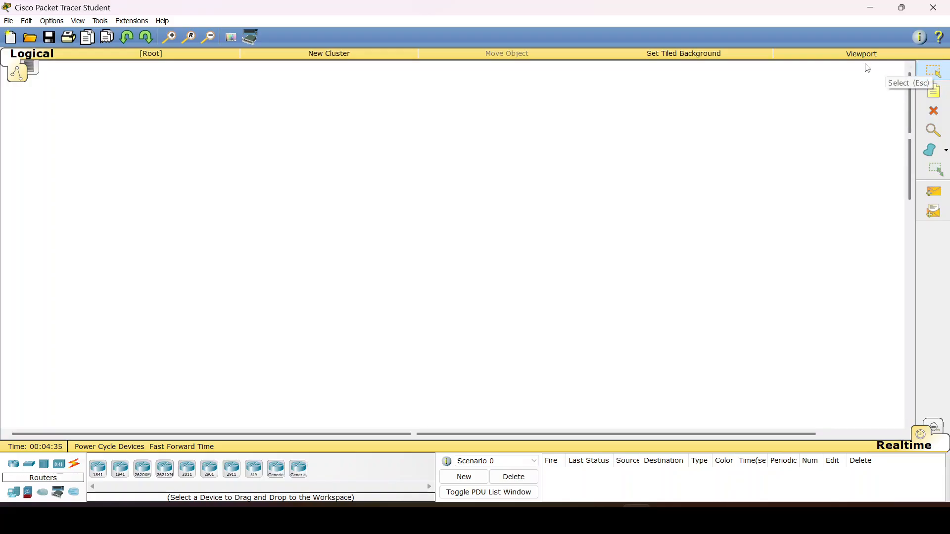
Step: Place a PC-PT, a Laptop-PT and a Printer-PT from the end devices in the logical workspace
left_click(14, 493)
left_click(98, 470)
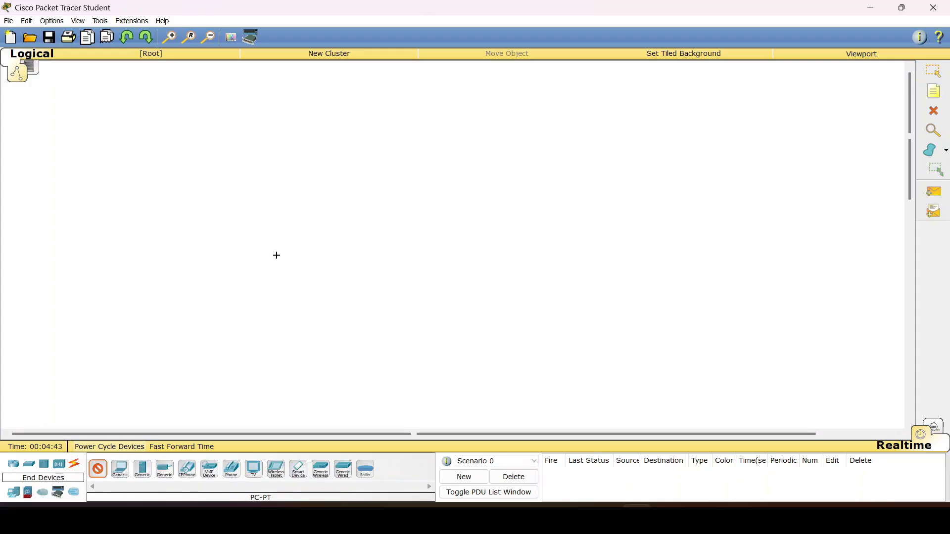
left_click(277, 255)
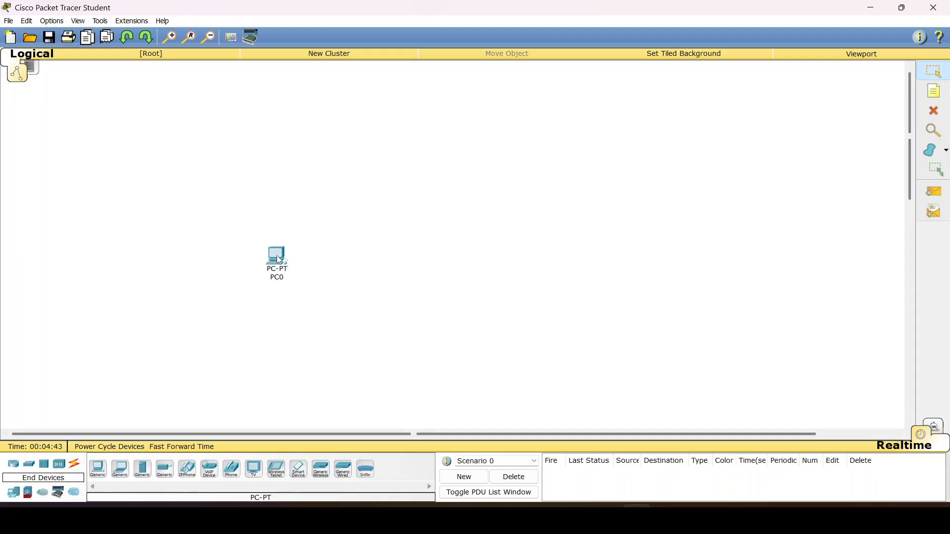
left_click(120, 470)
left_click(476, 212)
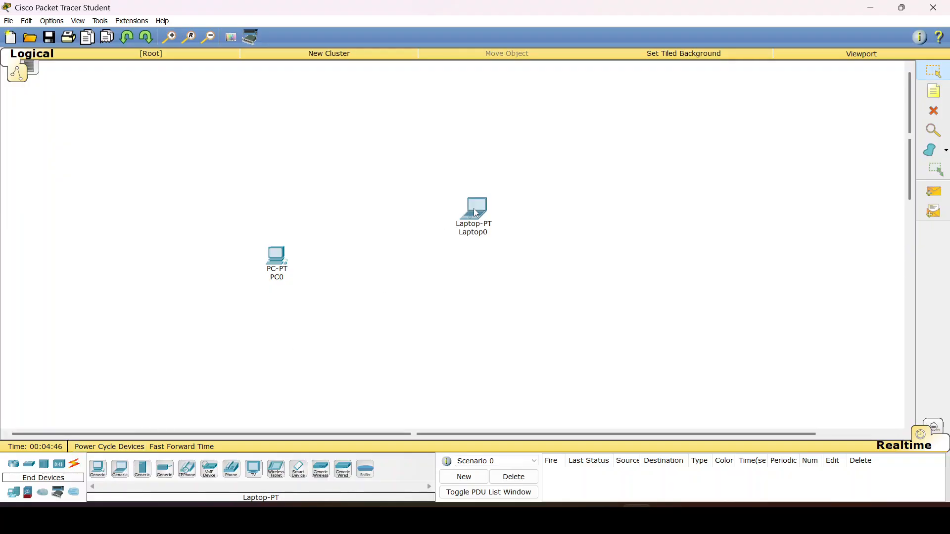
left_click(164, 469)
left_click(456, 307)
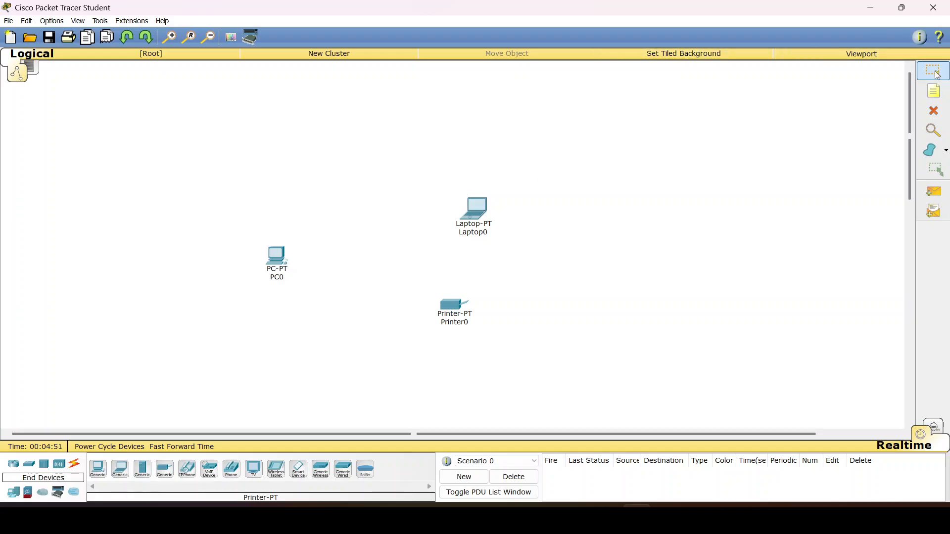
Step: View the laptop's physical device window, close it, and select all three devices together in the workspace
left_click(473, 217)
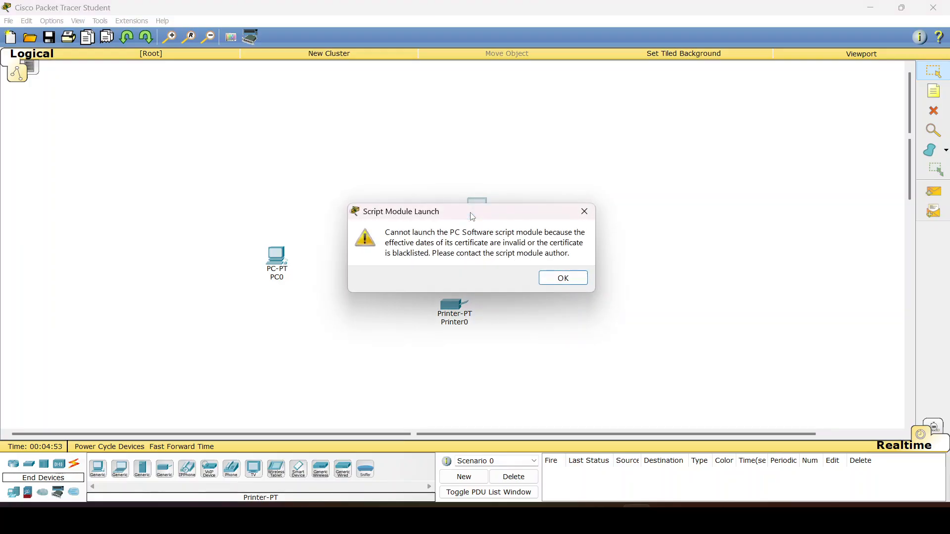
left_click(584, 212)
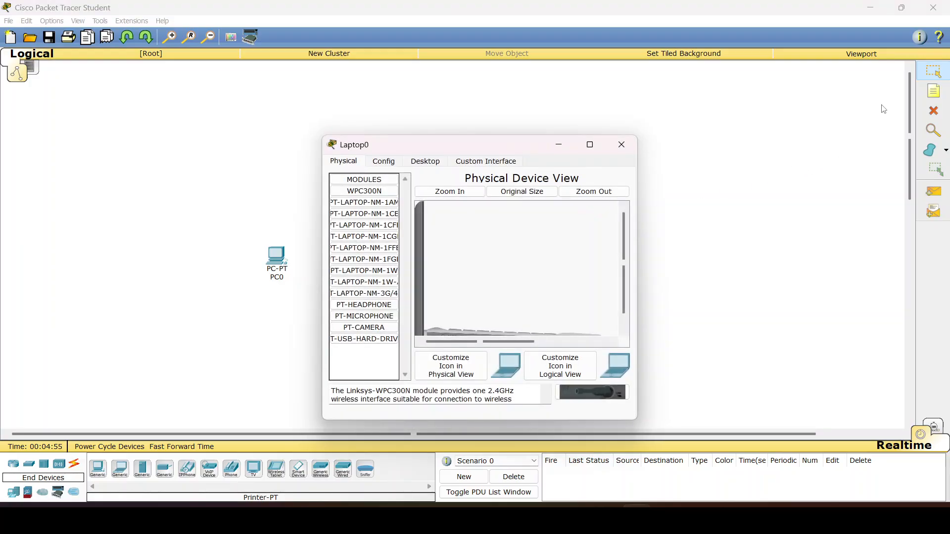
left_click(622, 145)
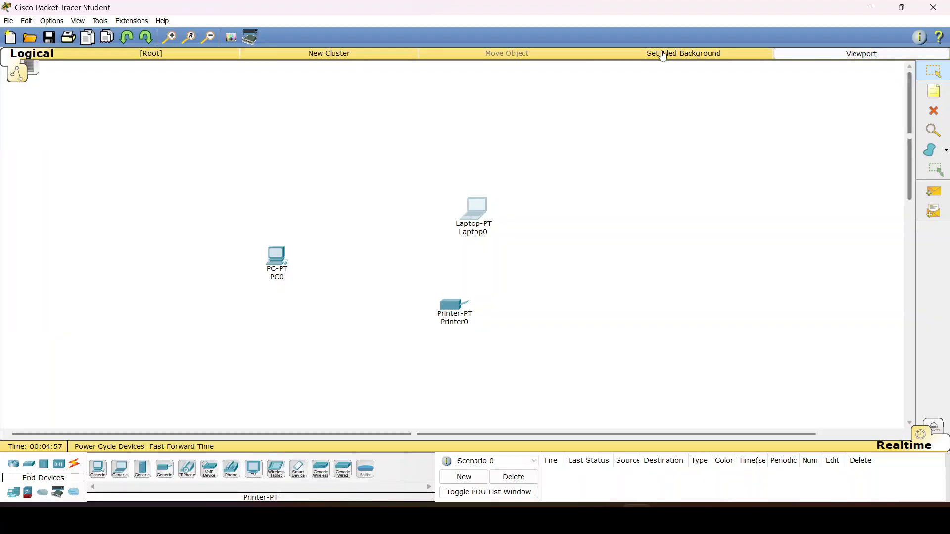
left_click_drag(172, 166, 548, 363)
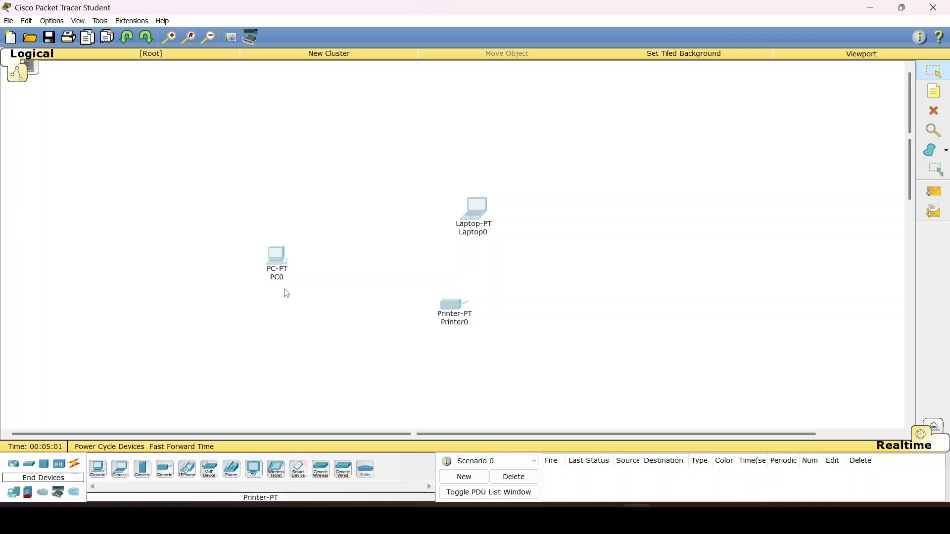
Step: Place a note reading "This is Cisco packet trcacer Course" in the empty workspace area above and left of the PC
left_click(929, 97)
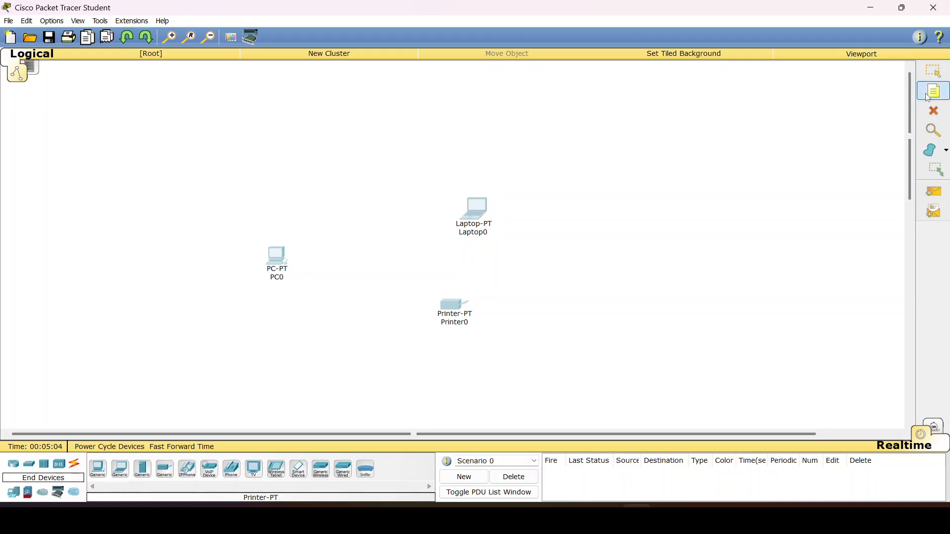
left_click(159, 167)
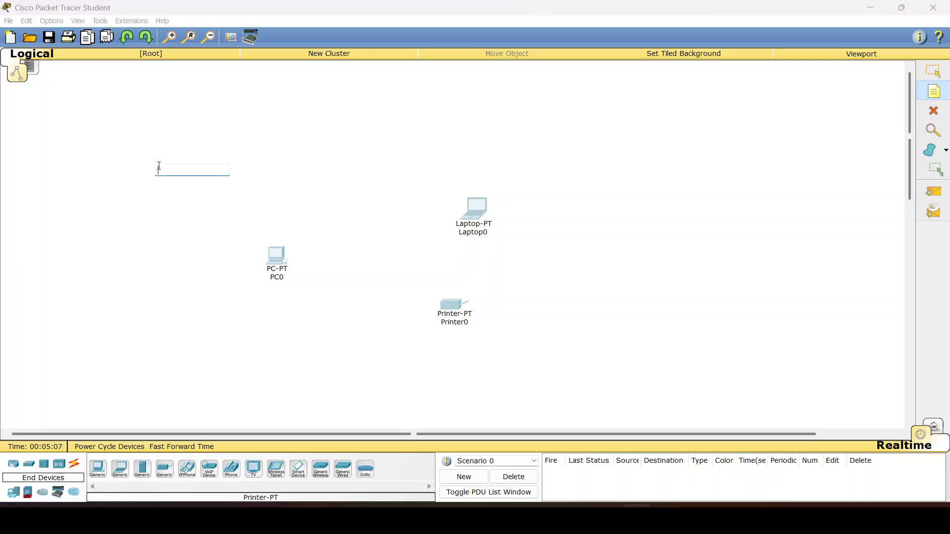
type("C")
key("BackSpace")
type("This is Ciscp")
key("BackSpace")
type("o packet")
type(" tr")
type("ca")
type("cer Course")
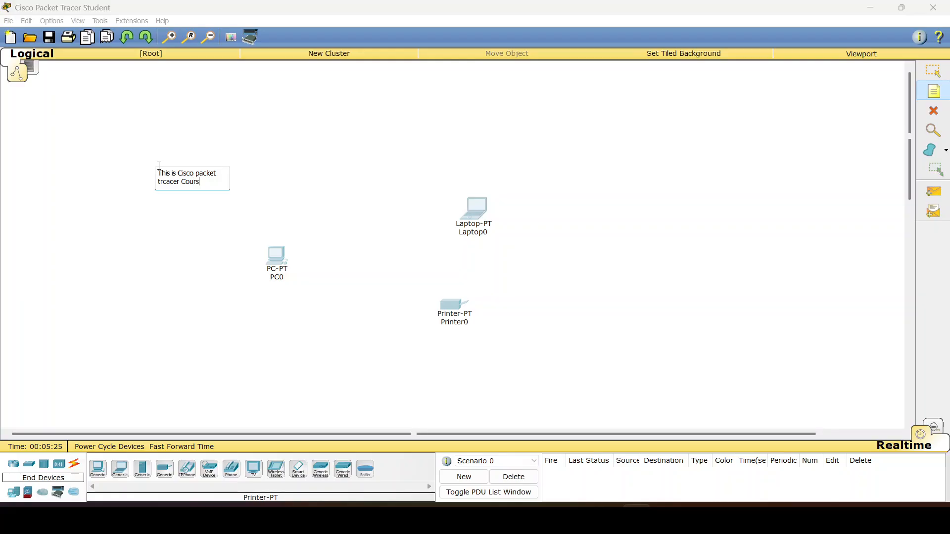
left_click(97, 197)
left_click(189, 164)
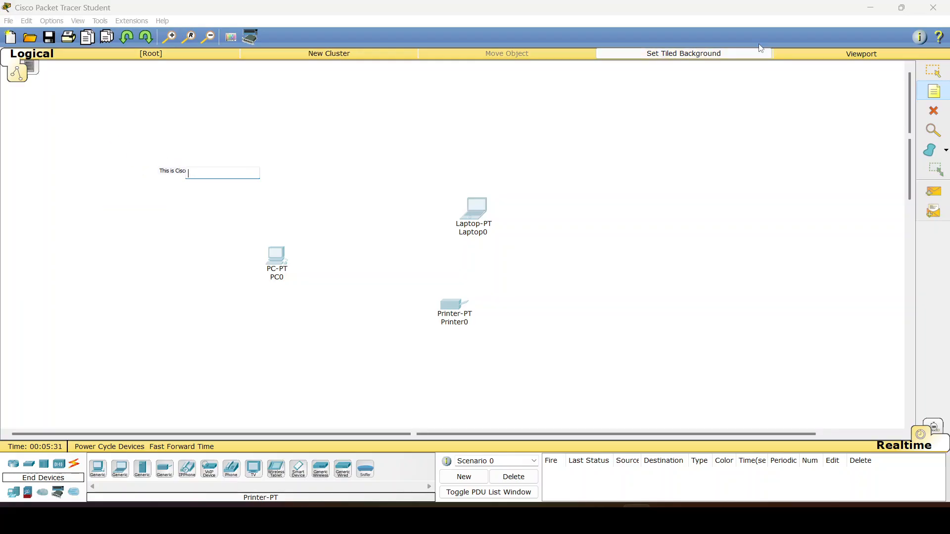
left_click(933, 92)
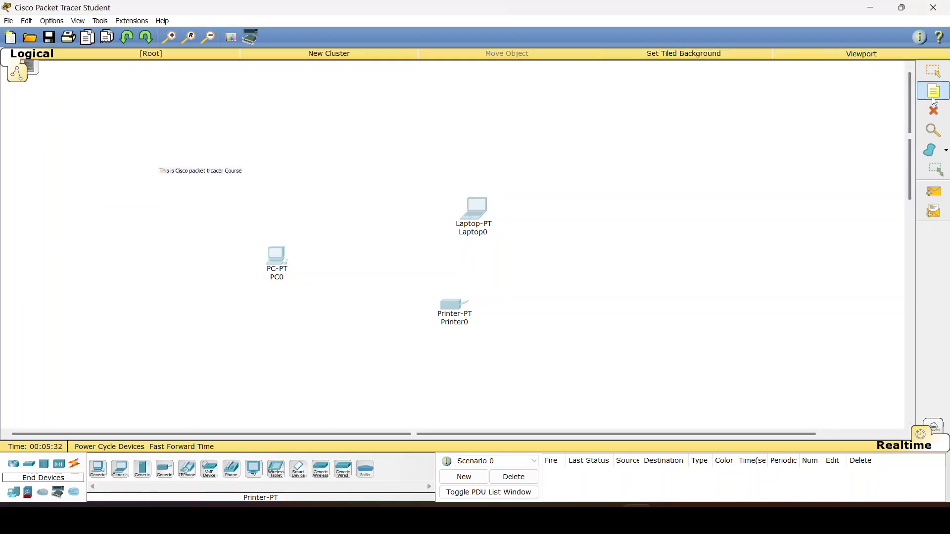
left_click(222, 171)
left_click(192, 166)
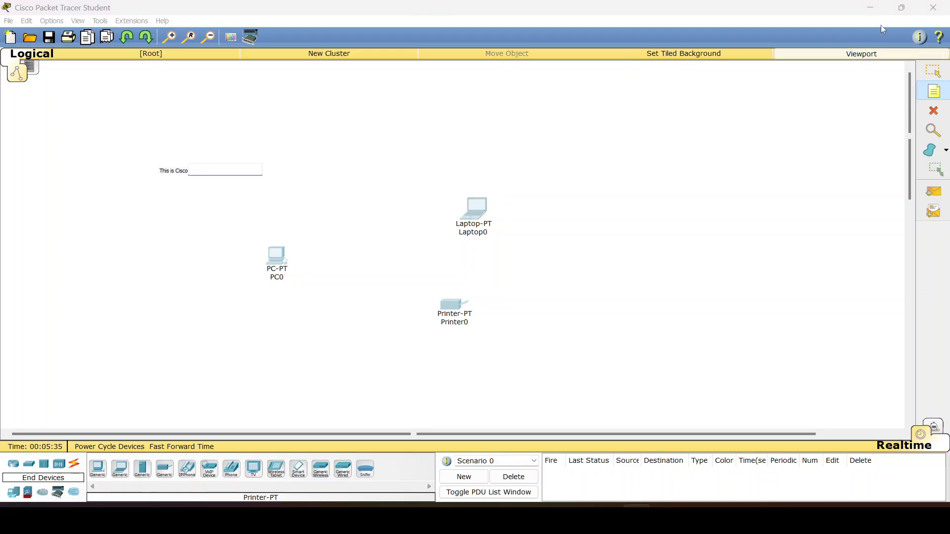
left_click(935, 72)
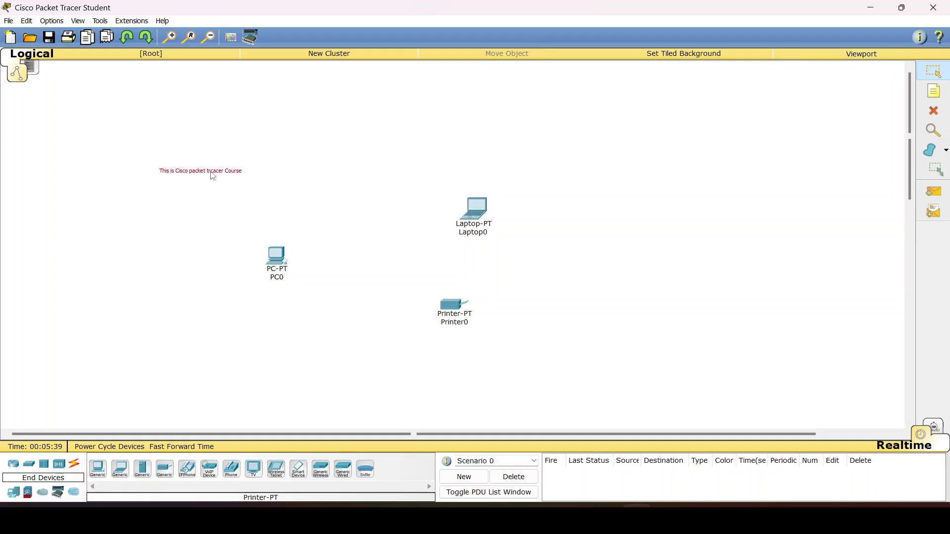
Step: Move the course note to the upper-left area of the workspace and deselect it
left_click_drag(212, 176, 110, 114)
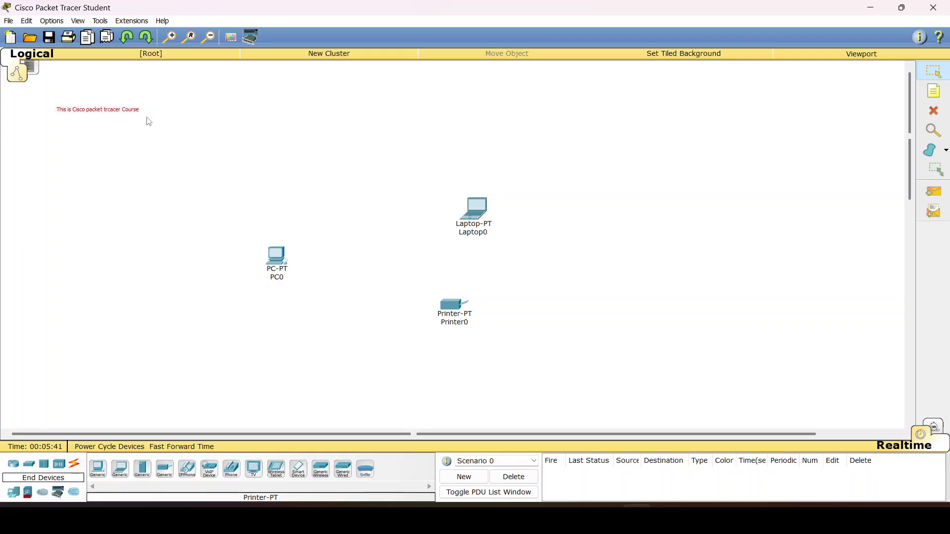
left_click(255, 129)
Step: Place a Bridge-PT from the switches just right of the PC and a Hub-PT from the hubs above the bridge
left_click(13, 467)
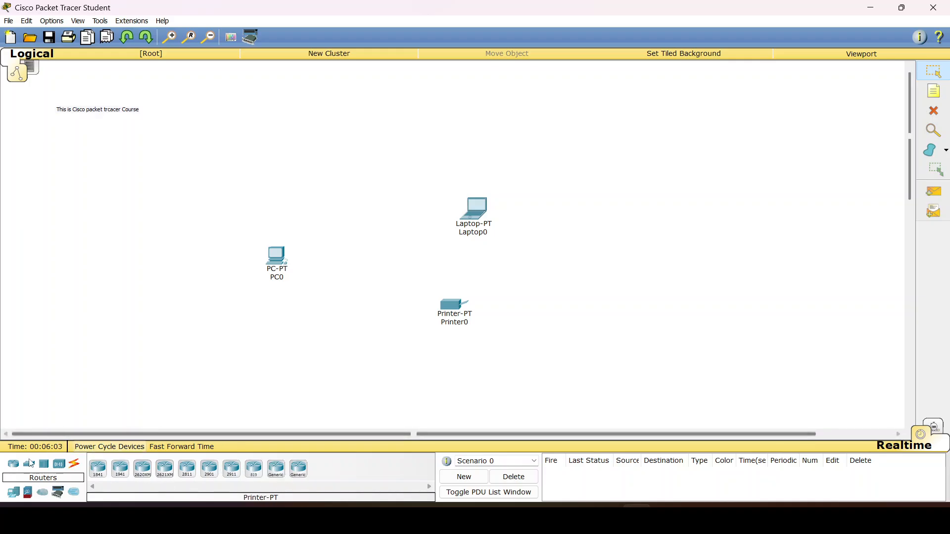
left_click(30, 464)
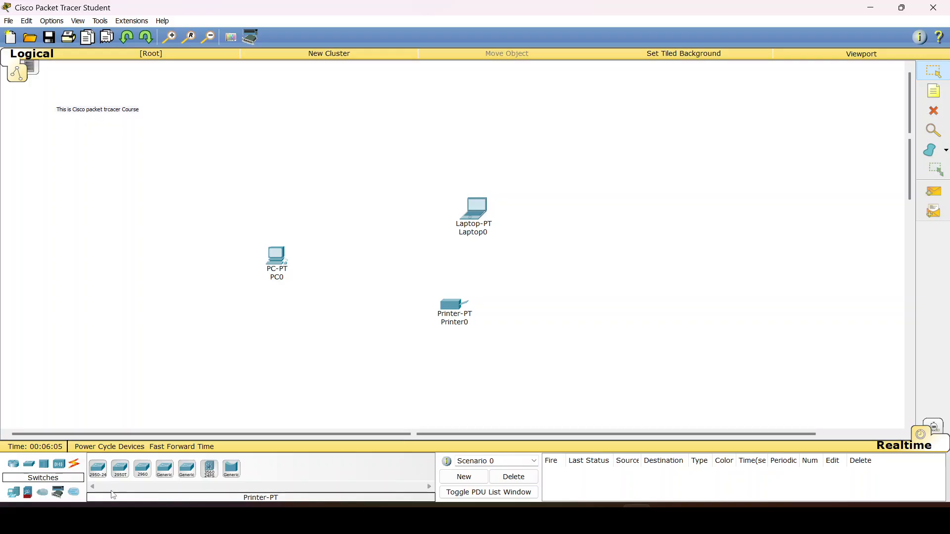
left_click(230, 477)
left_click(356, 255)
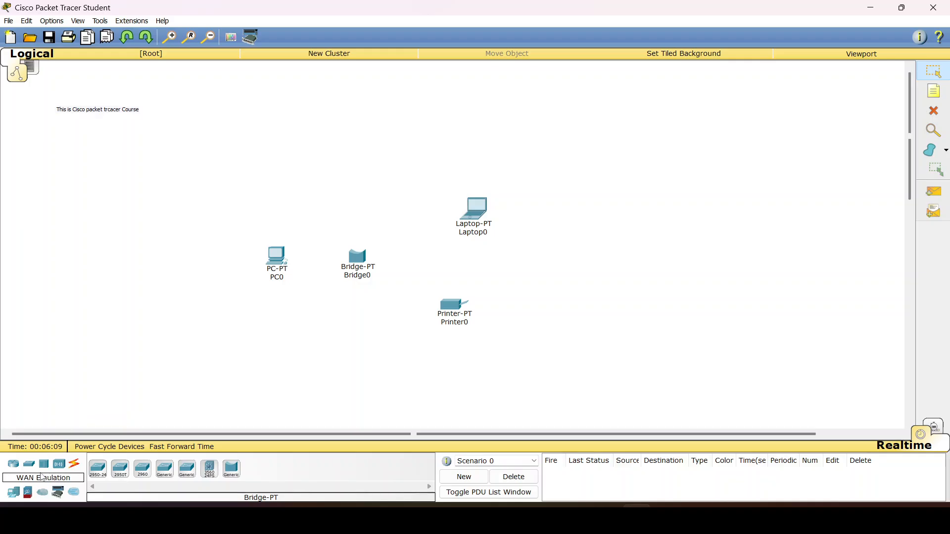
left_click(45, 466)
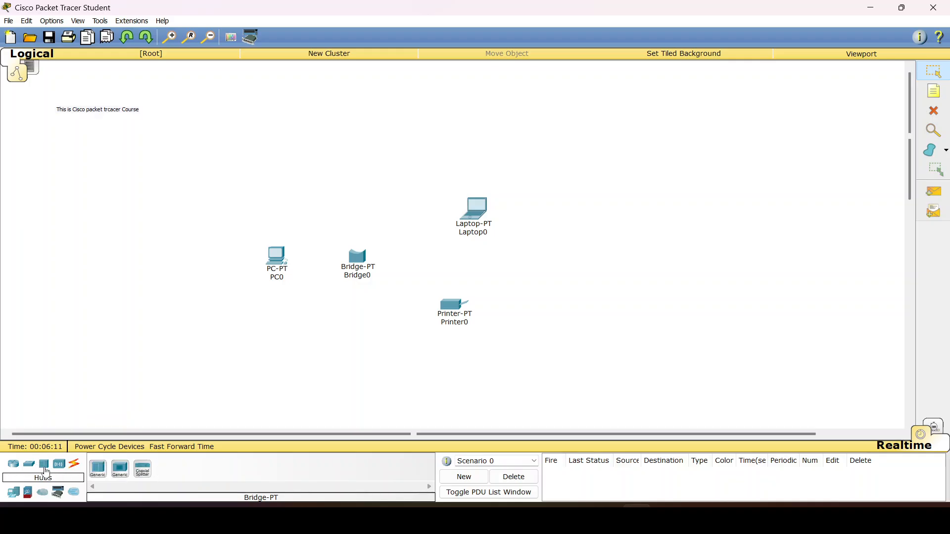
left_click(98, 469)
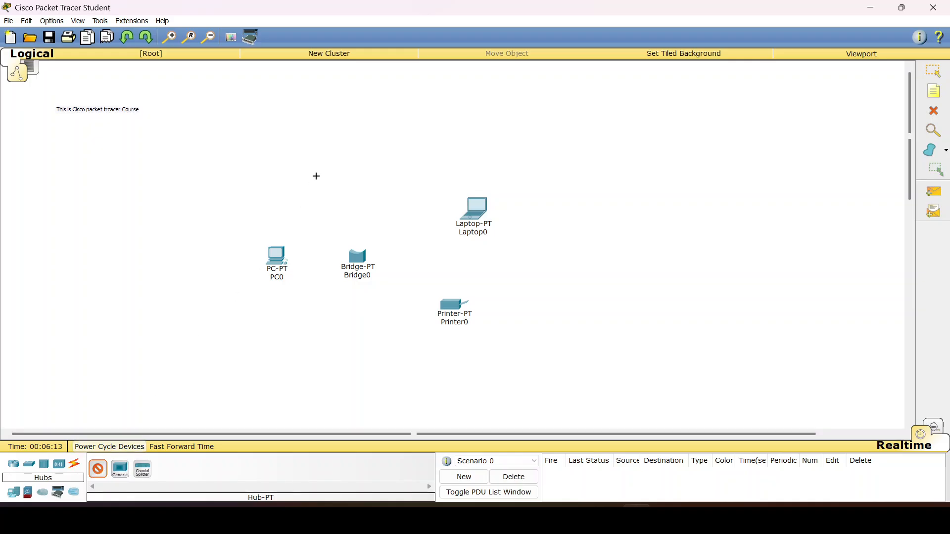
left_click(340, 176)
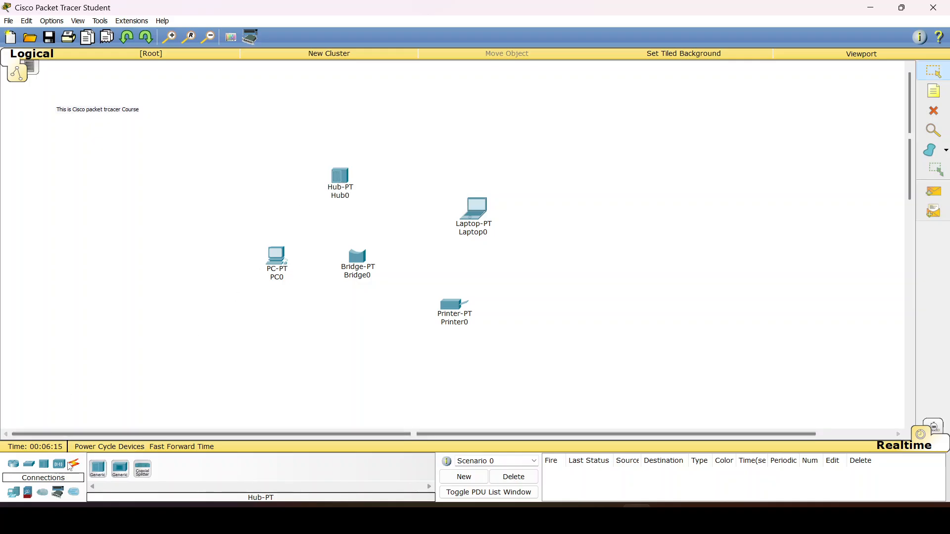
Step: Place a Cell-Tower from the wireless devices in the workspace, left of the PC
left_click(62, 464)
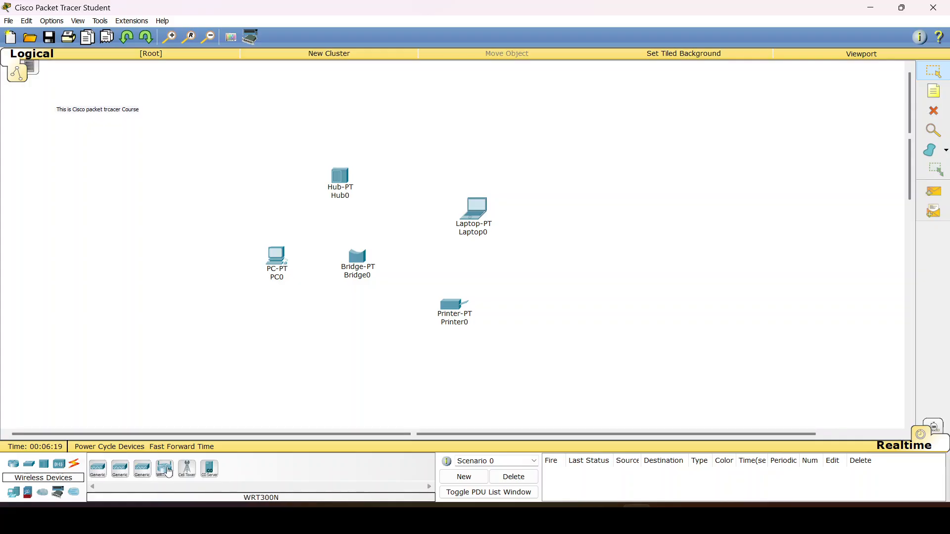
left_click(190, 468)
left_click(192, 245)
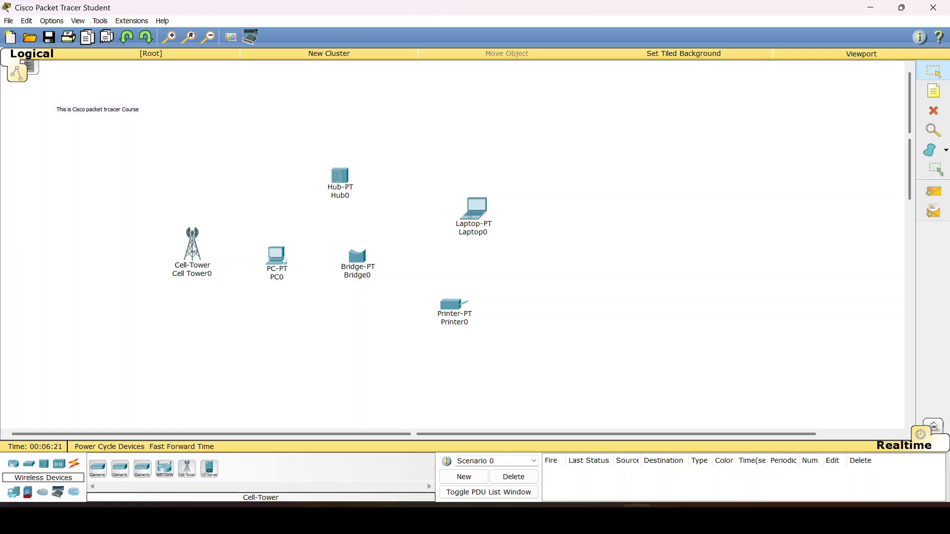
Step: Connect PC0 to Laptop0 using the automatically chosen connection type
left_click(73, 464)
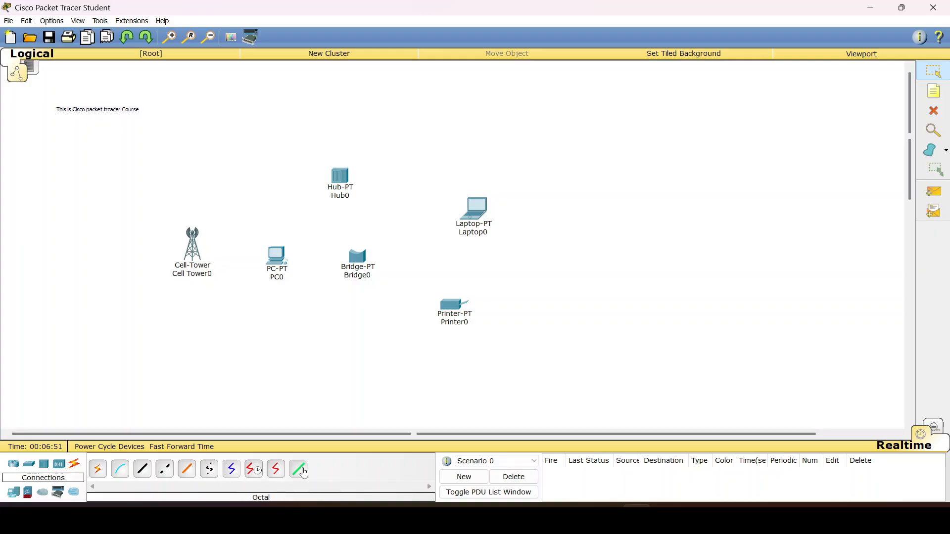
left_click(105, 468)
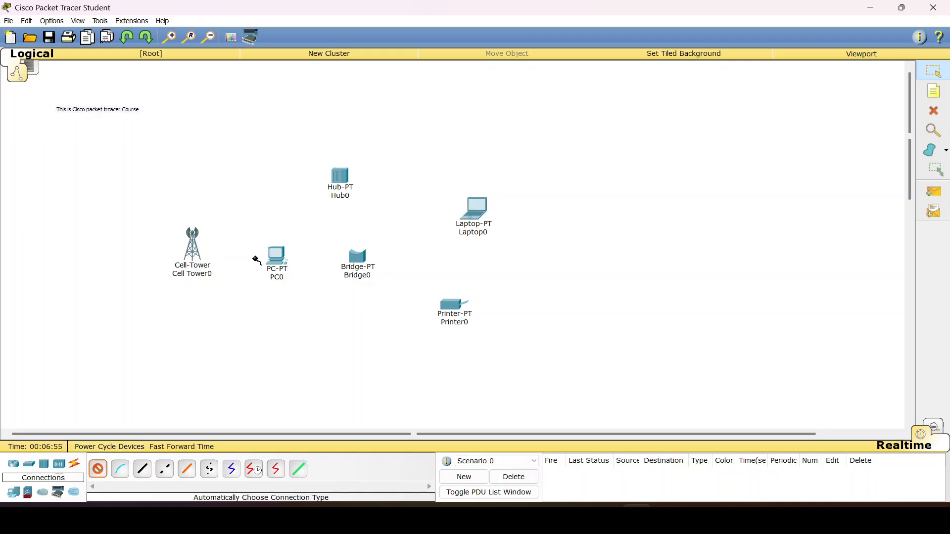
mouse_move(281, 260)
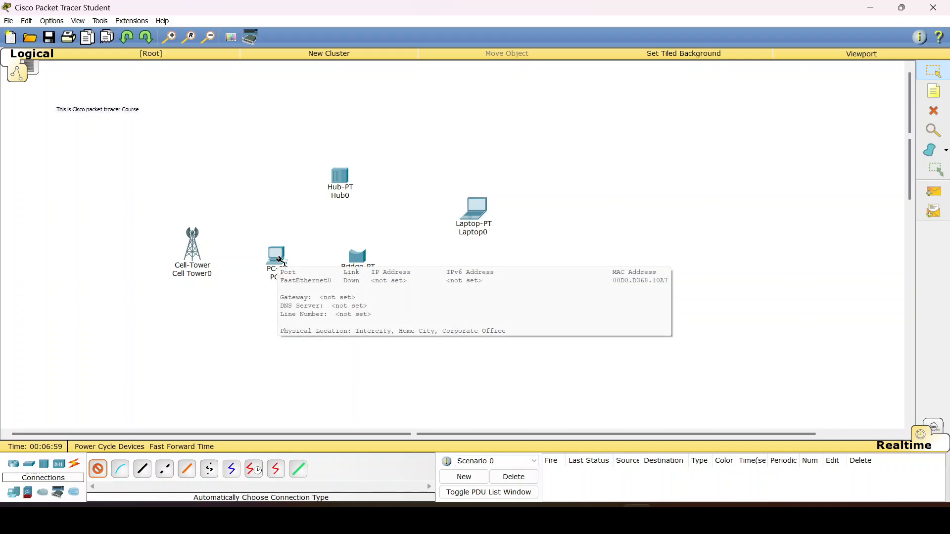
left_click(277, 256)
left_click(478, 210)
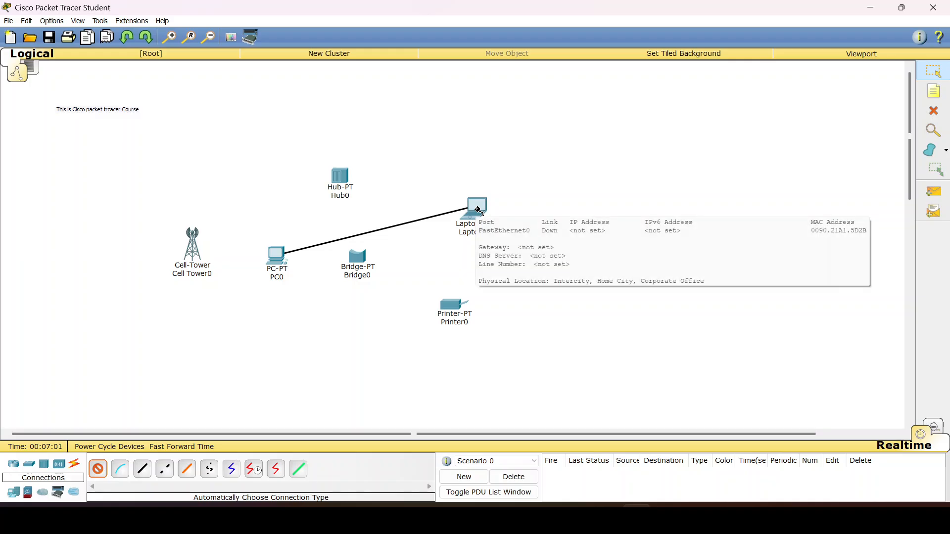
left_click(477, 211)
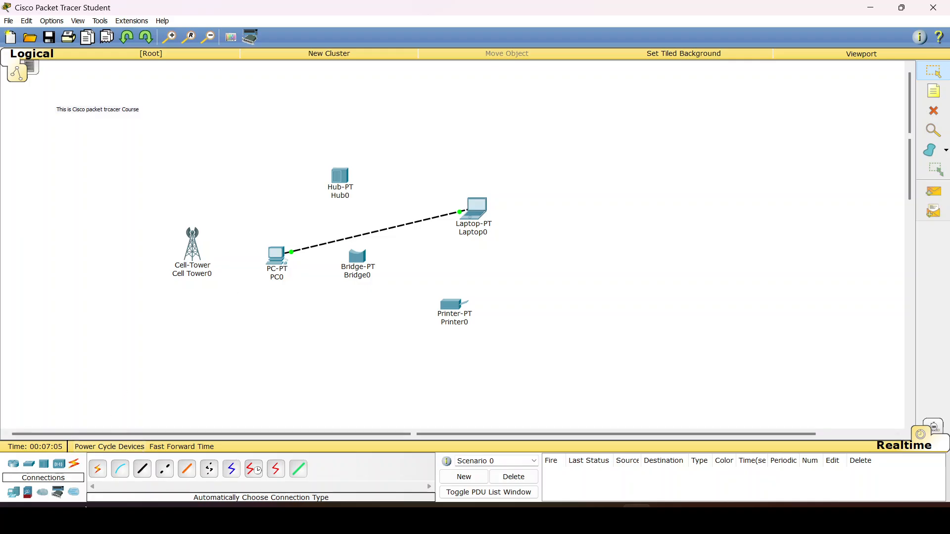
Step: Place a second PC-PT and a second Laptop-PT in the empty workspace area below the cell tower and first PC
scroll(89, 417, "down", 3)
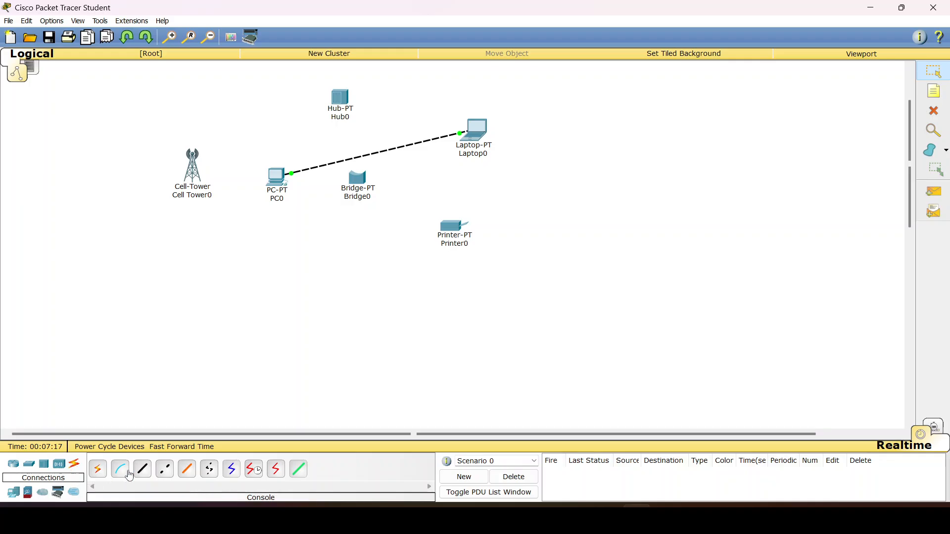
left_click(14, 494)
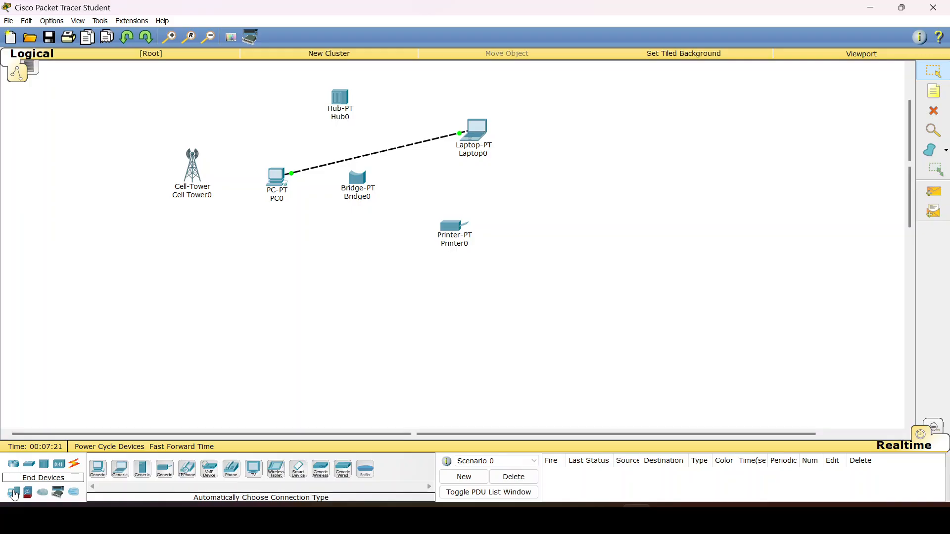
left_click(98, 478)
left_click(139, 351)
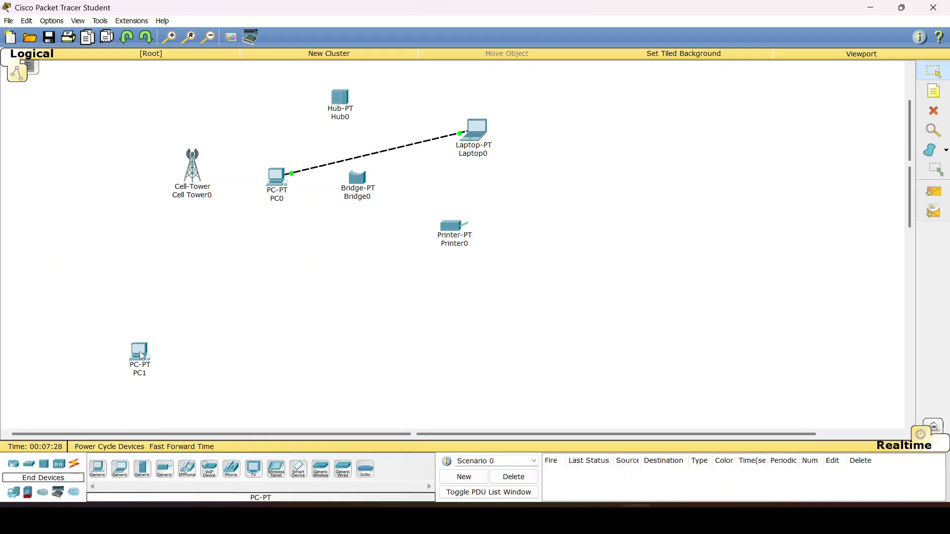
left_click(120, 469)
left_click(233, 329)
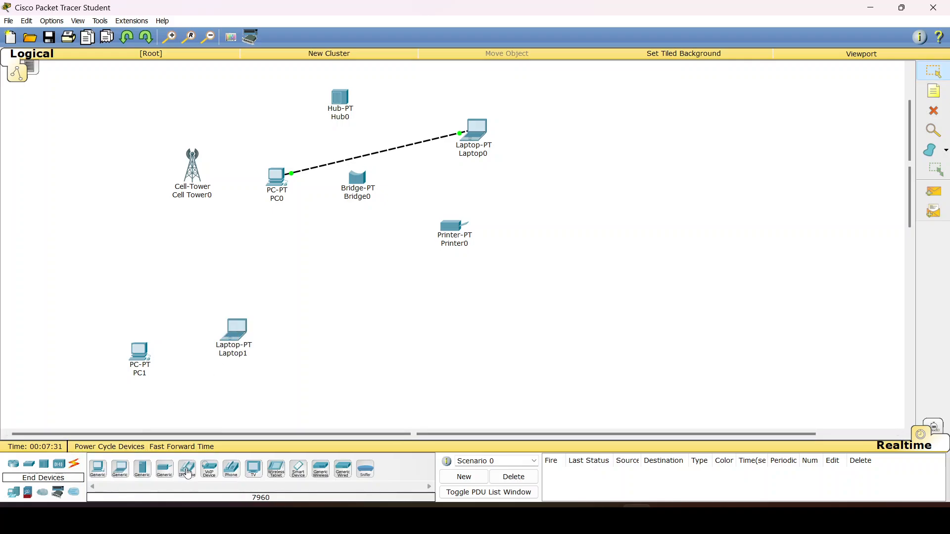
Step: Place a 7960 IP phone and a TV-PT right of the second laptop, and close the TV's device window
left_click(187, 474)
left_click(301, 337)
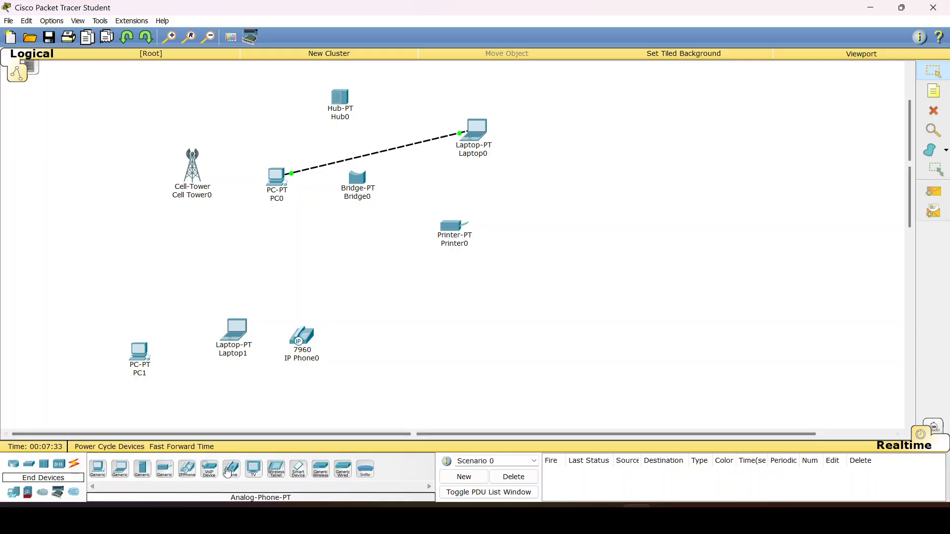
left_click(254, 469)
left_click(407, 303)
left_click(406, 301)
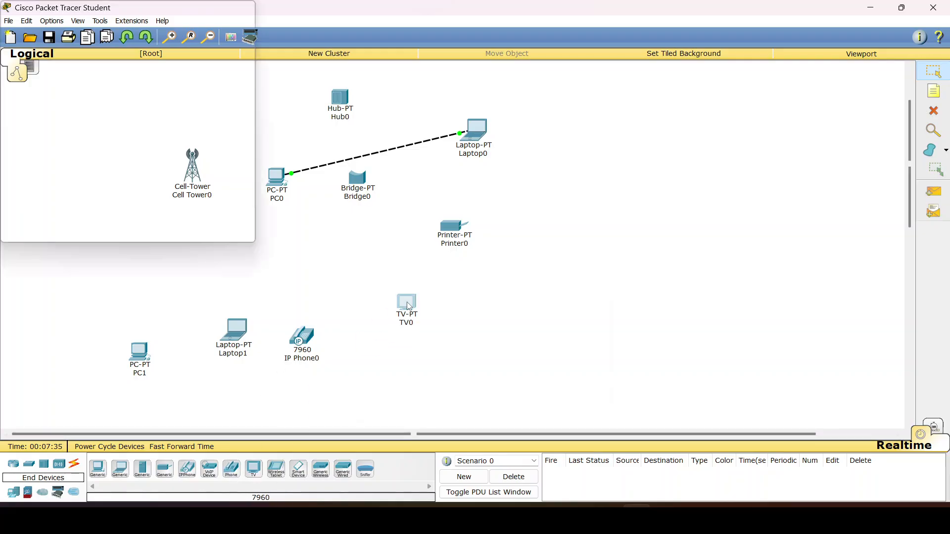
left_click(591, 165)
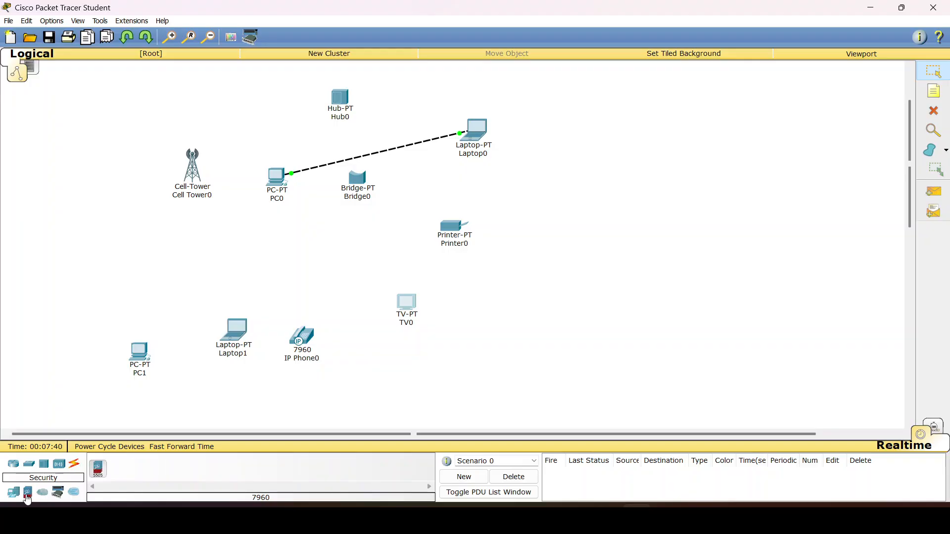
Step: Browse the WAN emulation, custom-made device and multiuser connection categories, and return to the end devices
left_click(43, 495)
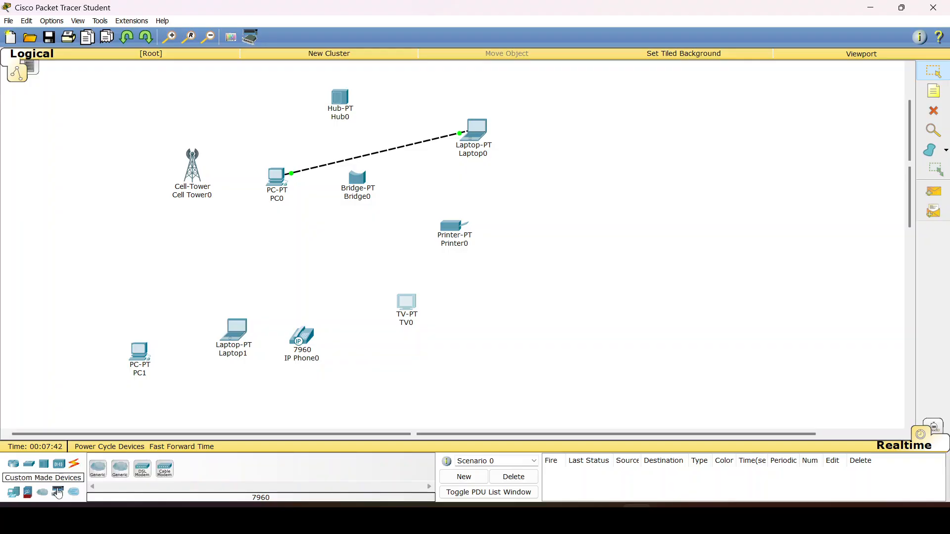
left_click(72, 493)
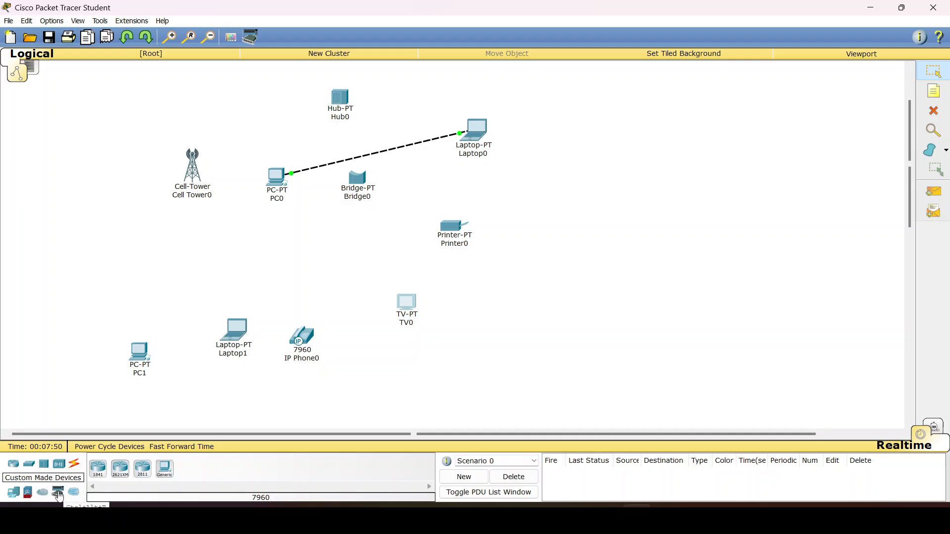
left_click(77, 494)
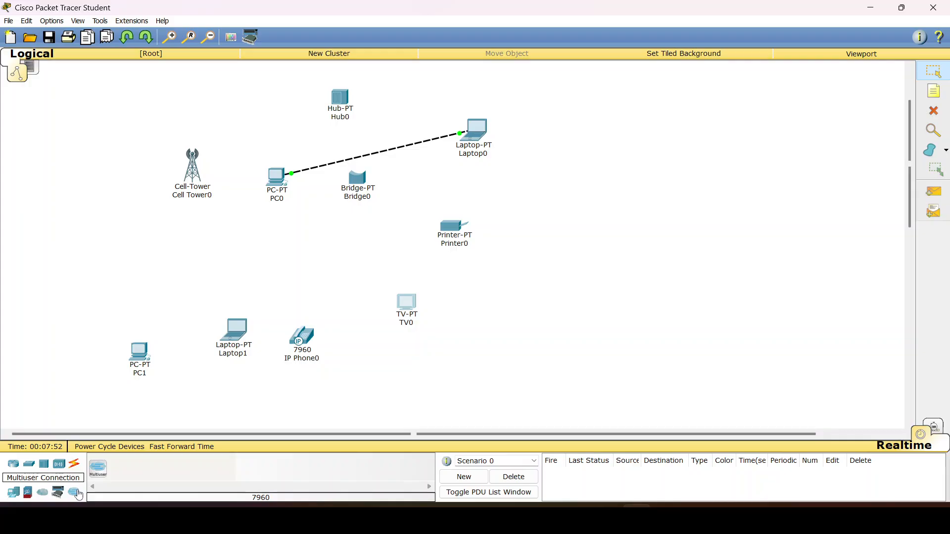
left_click(14, 492)
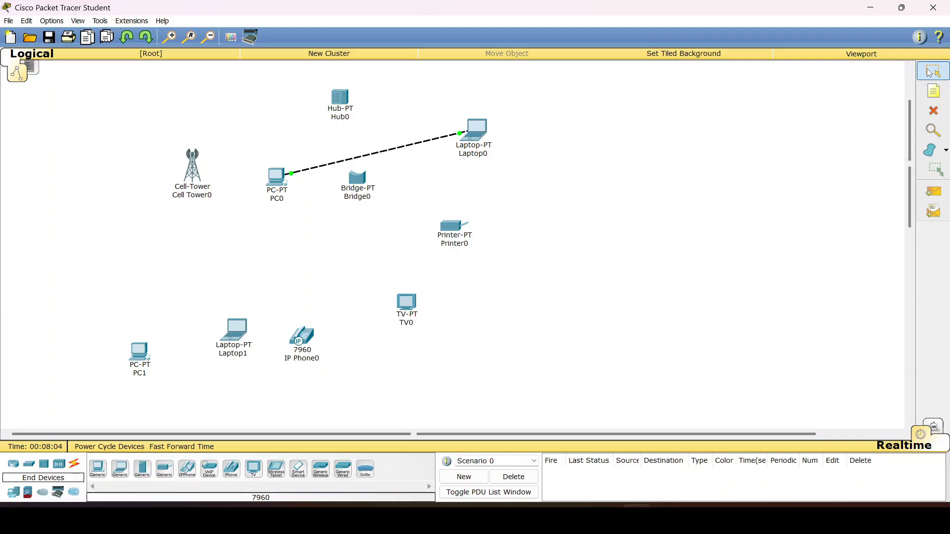
Step: Delete all the devices from the workspace and confirm the deletion
mouse_move(76, 88)
left_mouse_down()
mouse_move(153, 356)
mouse_move(644, 366)
mouse_move(614, 388)
left_mouse_up()
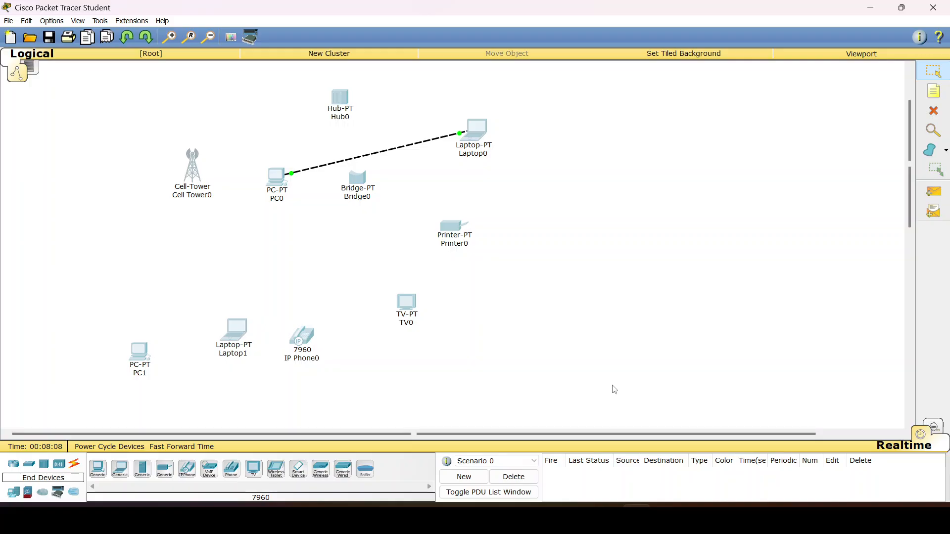
key("Delete")
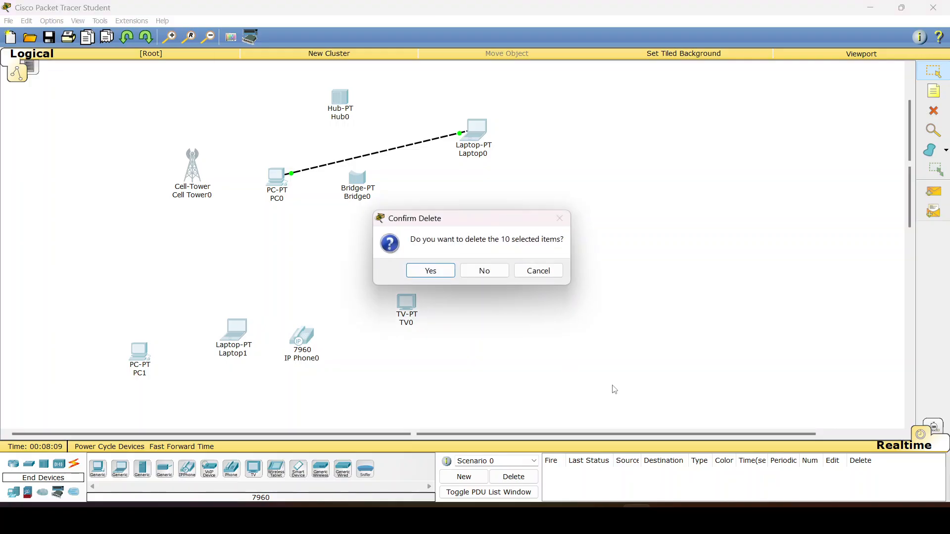
left_click(431, 270)
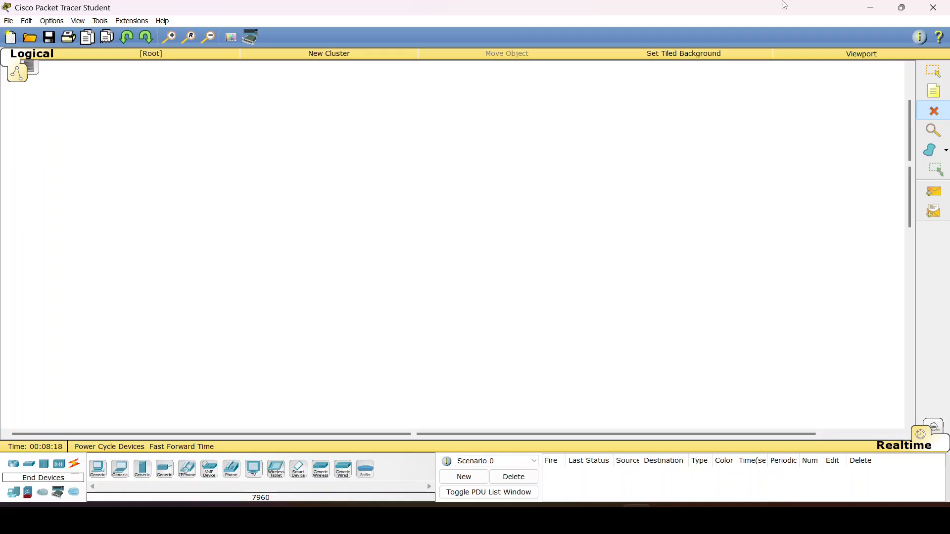
Step: Switch to the IT Series PDF in the browser and examine the star topology explanation and diagram on page 302
left_click(872, 8)
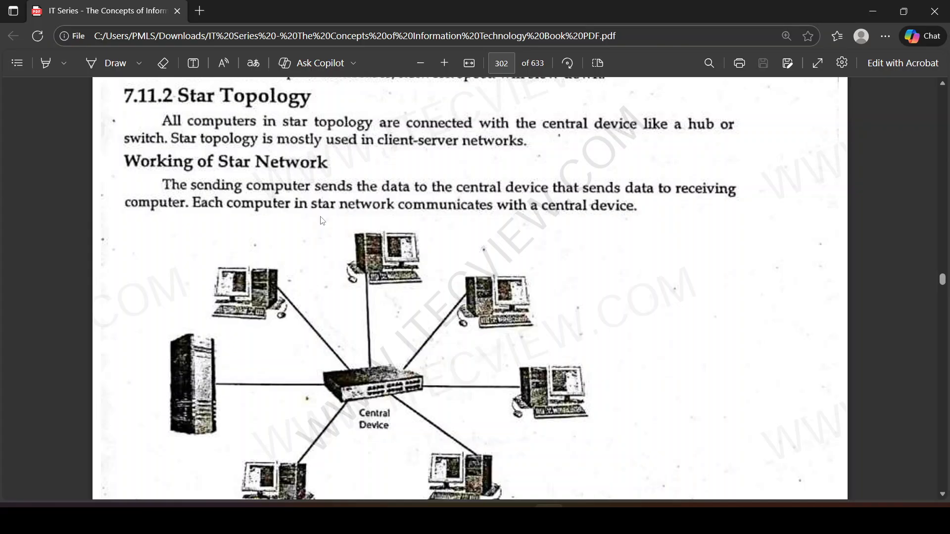
scroll(322, 221, "down", 3)
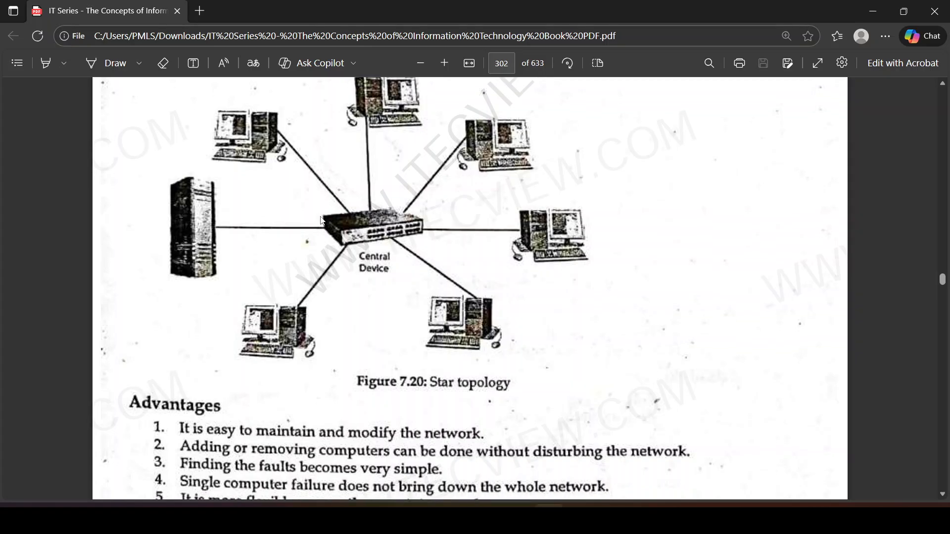
scroll(323, 220, "up", 1)
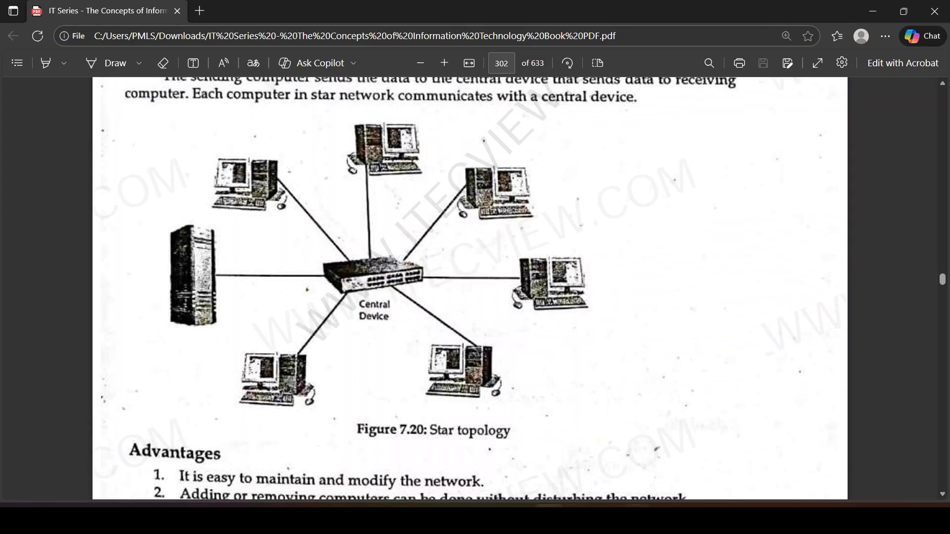
left_click(637, 518)
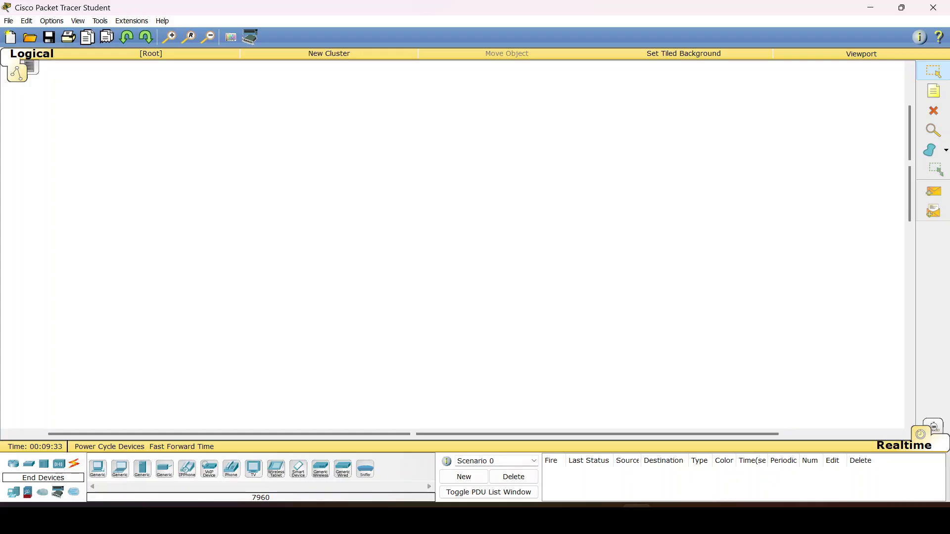
left_click(549, 518)
scroll(408, 241, "up", 3)
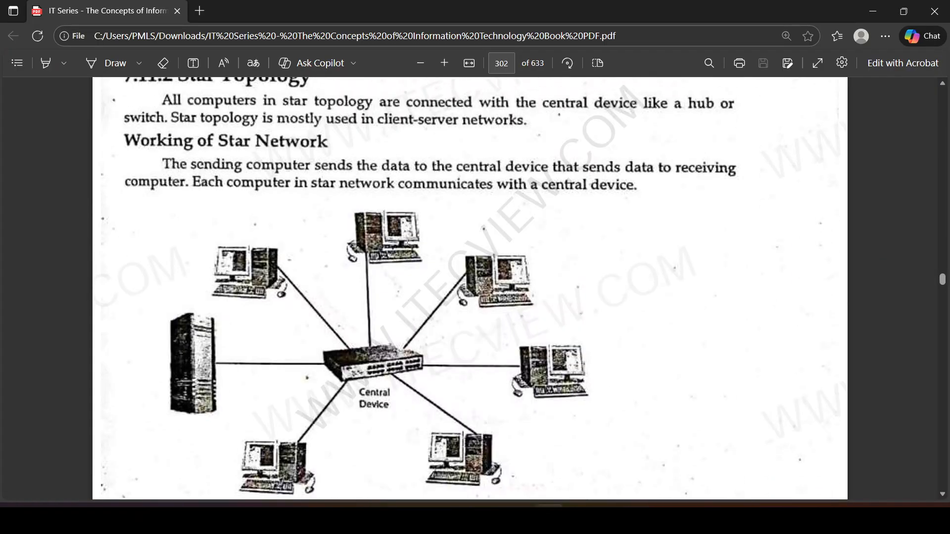
scroll(347, 183, "down", 1)
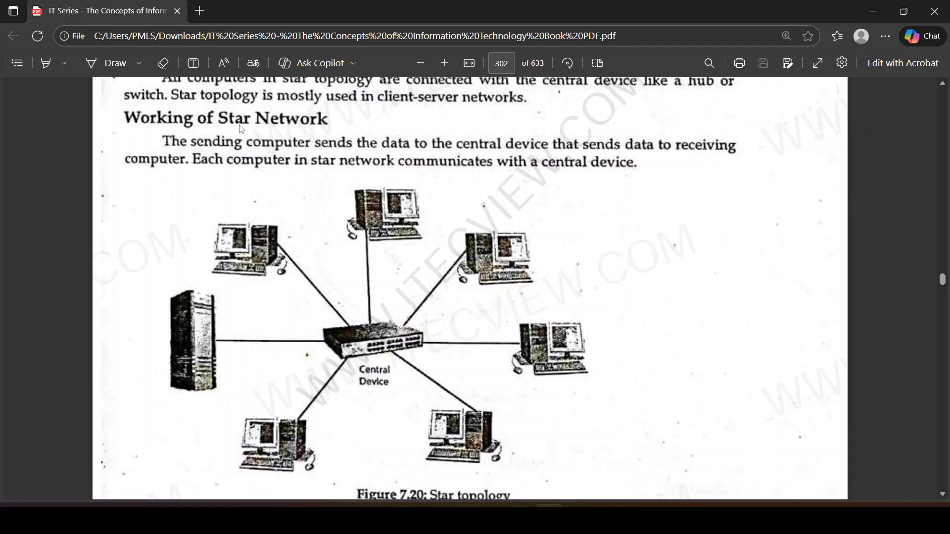
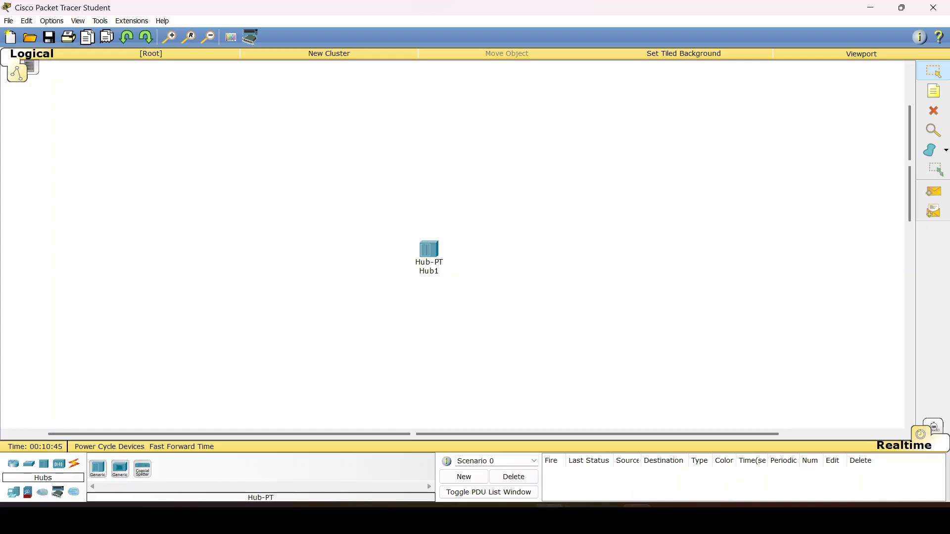
Step: Check the star topology diagram in the PDF and, back in Packet Tracer, place four generic PCs around the hub, one toward each corner
left_click(550, 519)
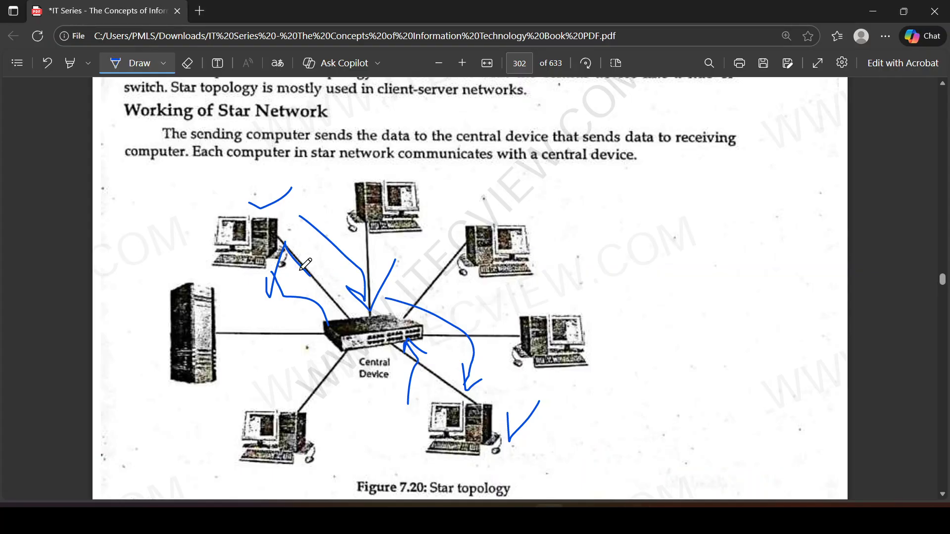
left_click(638, 519)
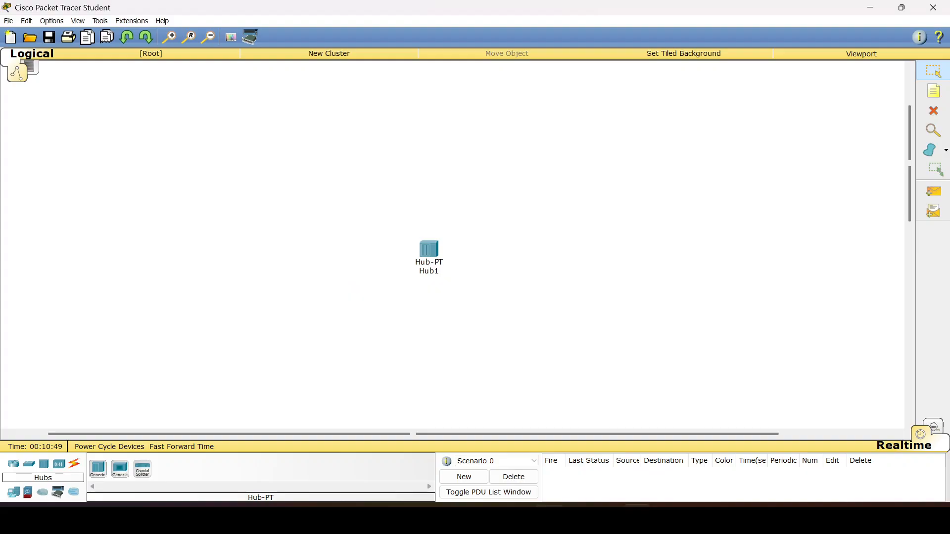
left_click(19, 493)
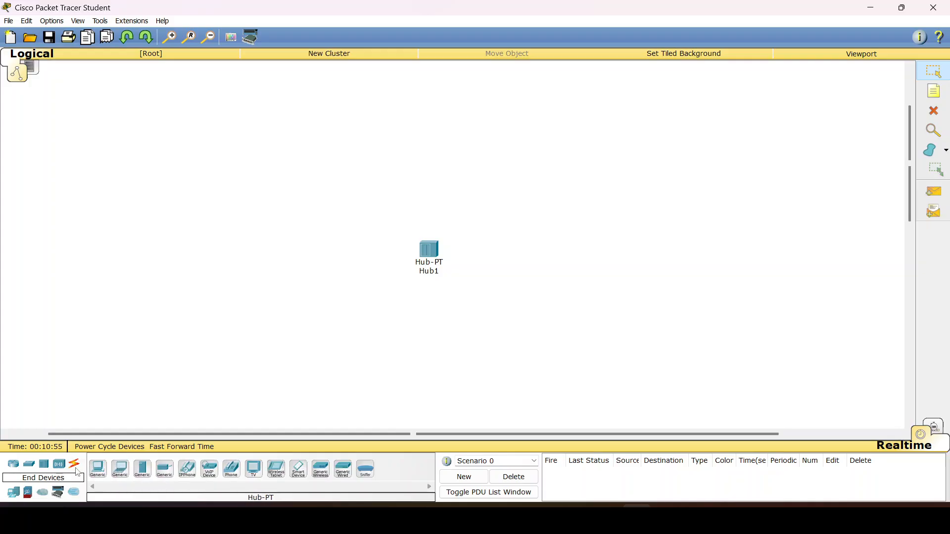
left_click(98, 478)
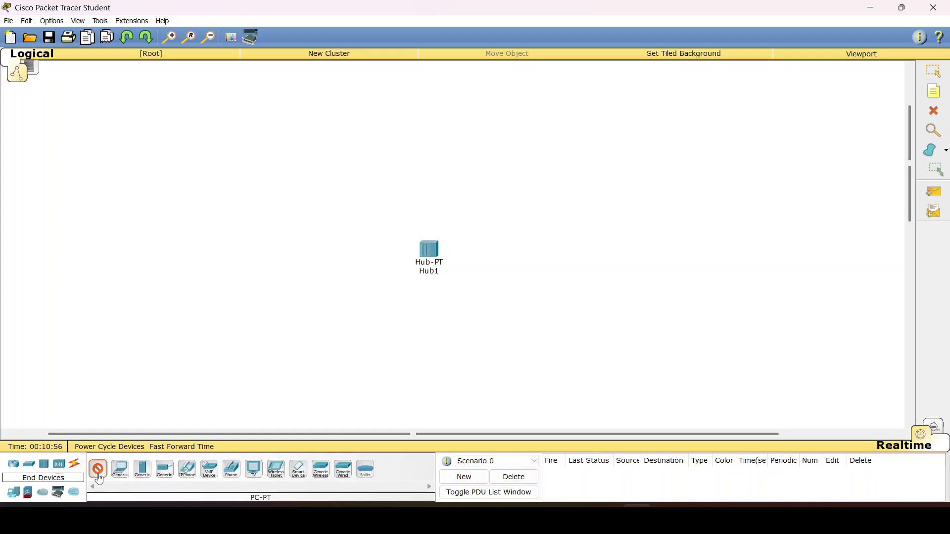
left_click(265, 185)
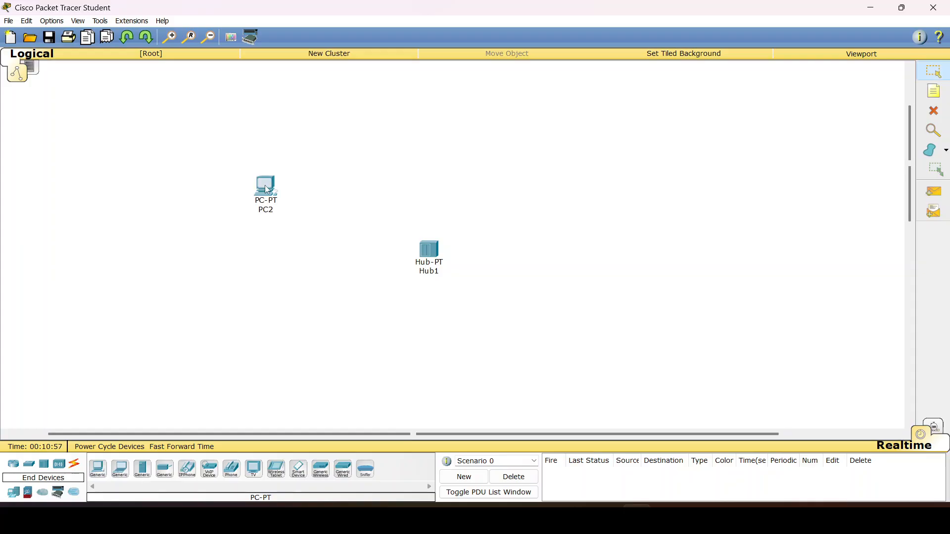
left_click(103, 469)
left_click(253, 345)
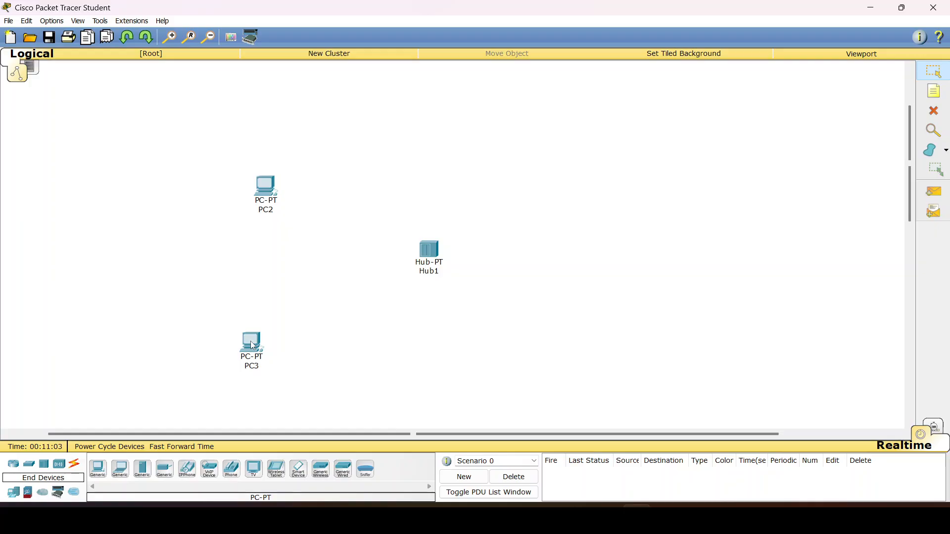
left_click(95, 480)
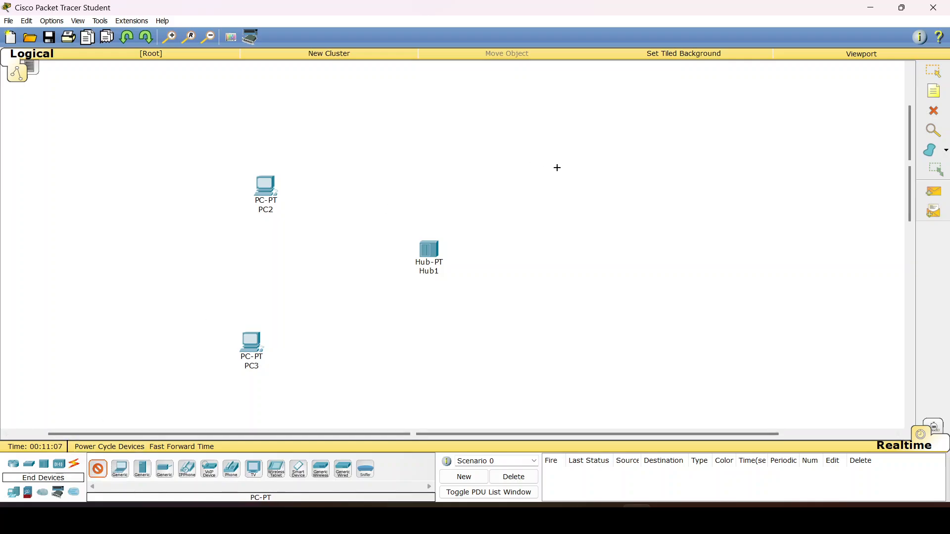
left_click(532, 165)
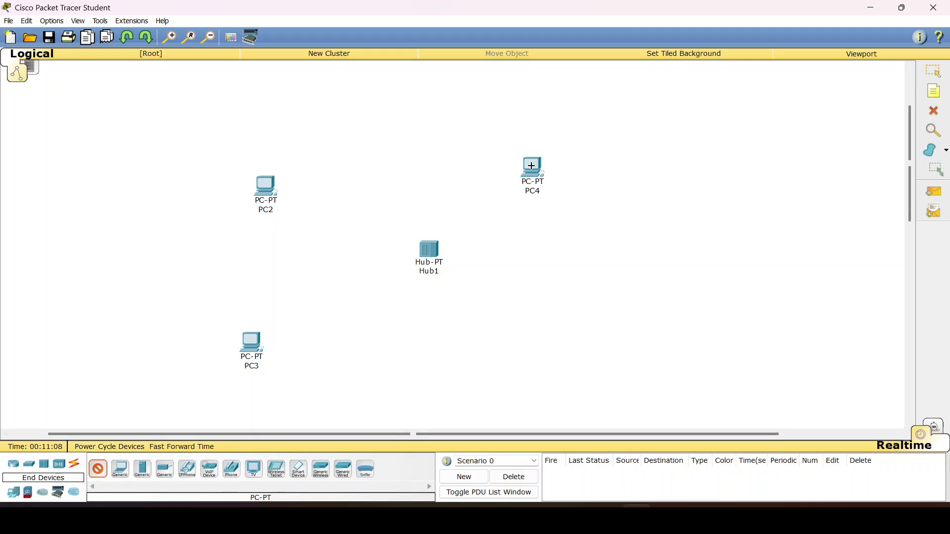
left_click(546, 374)
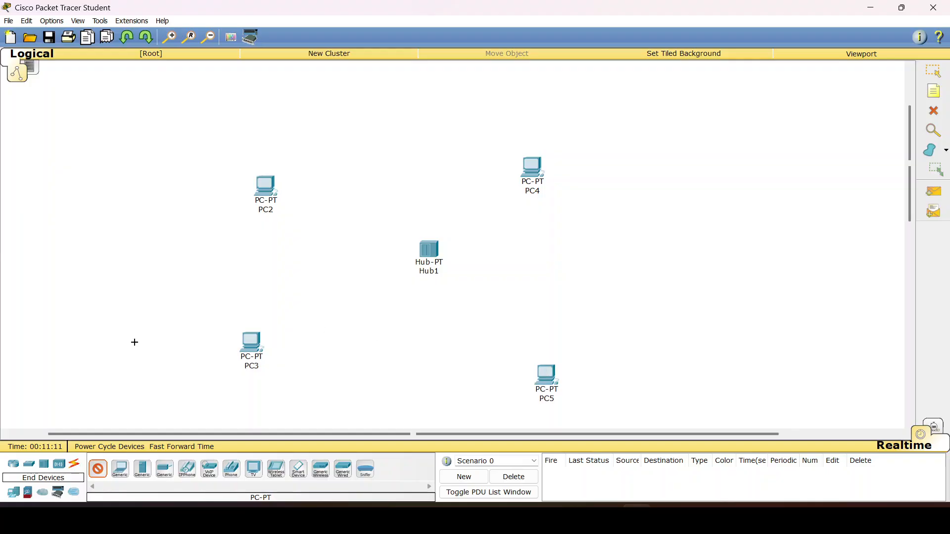
left_click(98, 469)
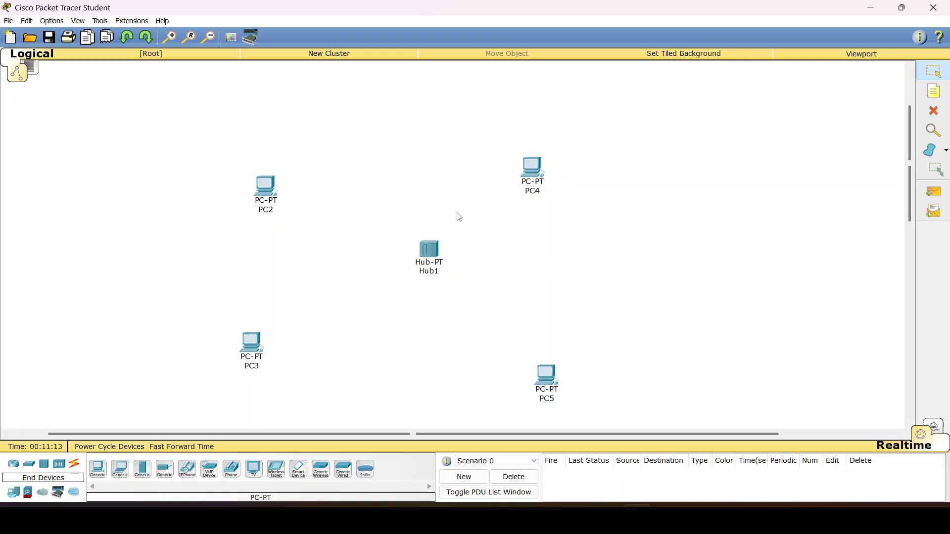
Step: Move PC4 and PC5 slightly outward, away from the hub, so they line up vertically
left_click_drag(530, 171, 555, 186)
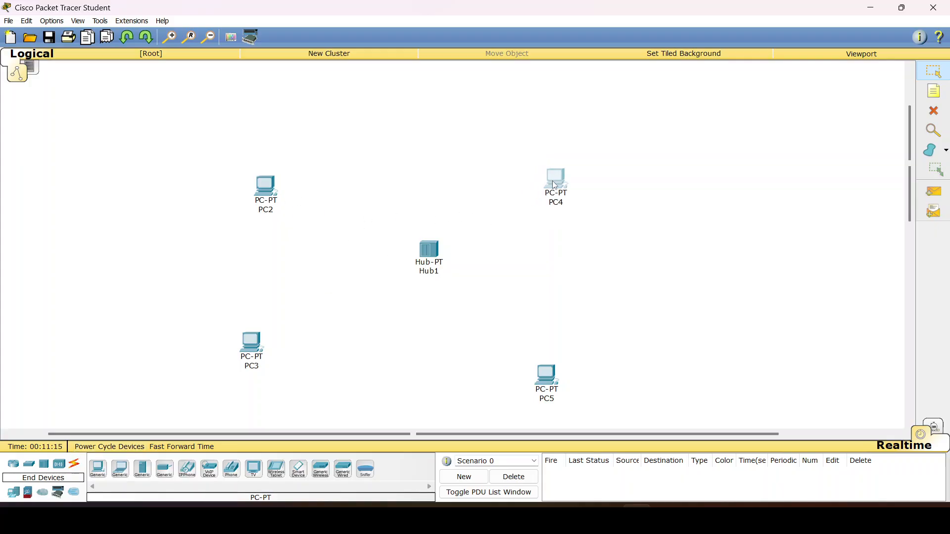
left_click(547, 380)
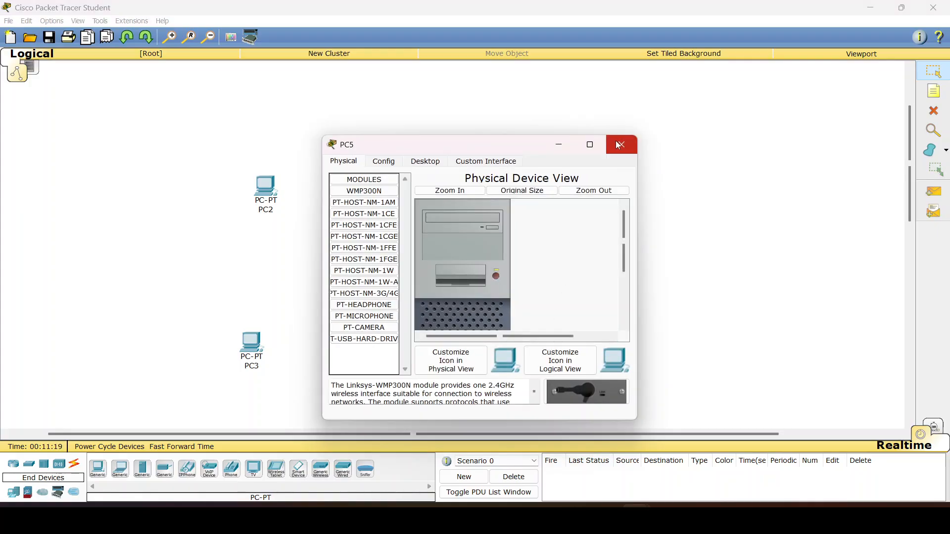
left_click(622, 144)
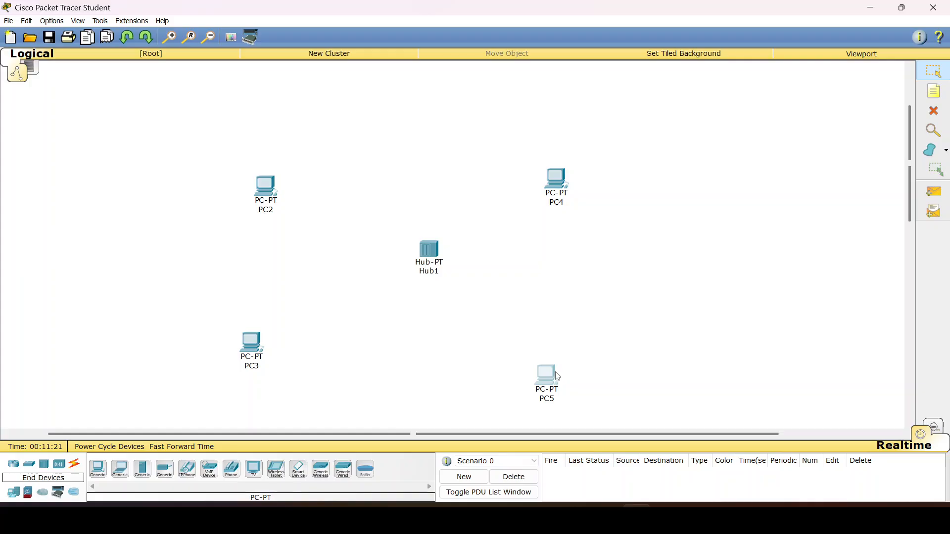
left_click_drag(553, 377, 564, 376)
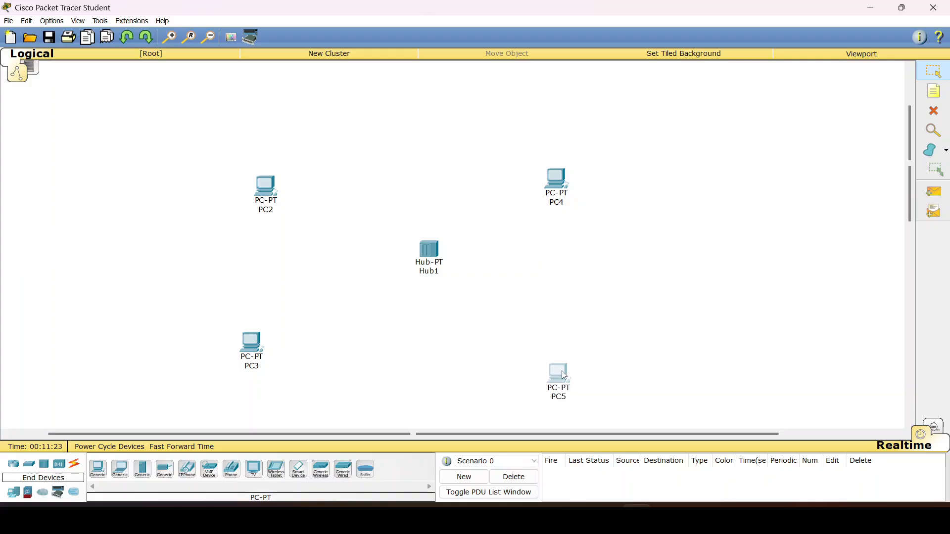
Step: Try linking PC3 to PC2 and PC2 to PC4 directly with the automatic connection type, and undo the cabling
left_click(74, 466)
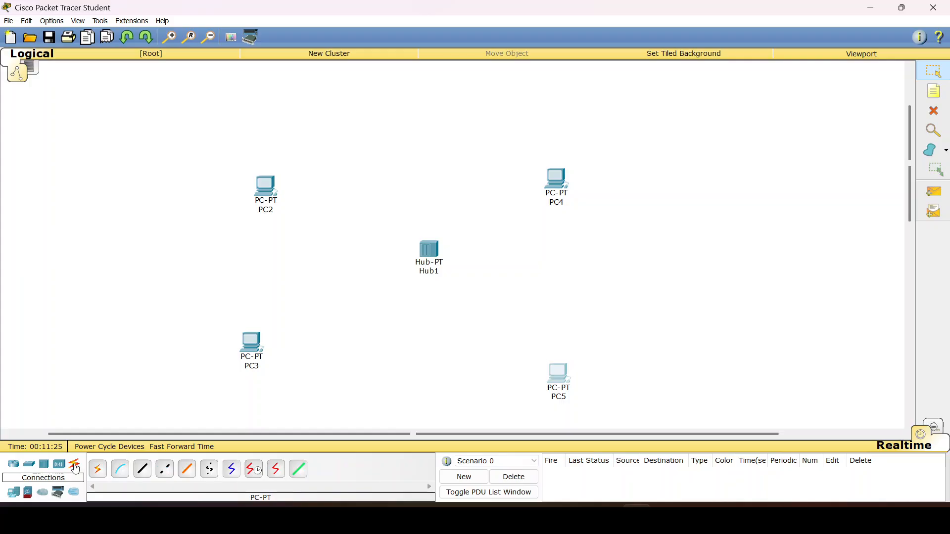
left_click(99, 473)
left_click(252, 341)
left_click(266, 190)
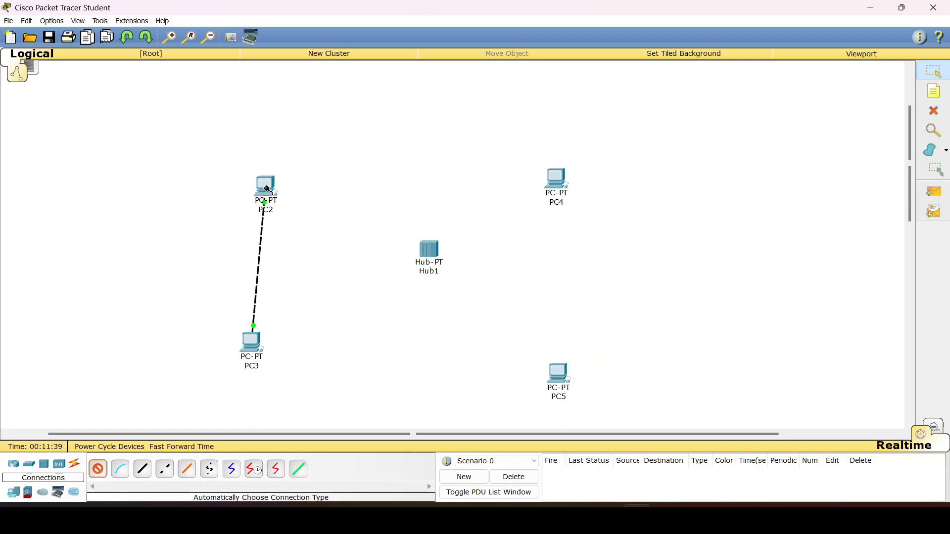
left_click(267, 190)
left_click(560, 180)
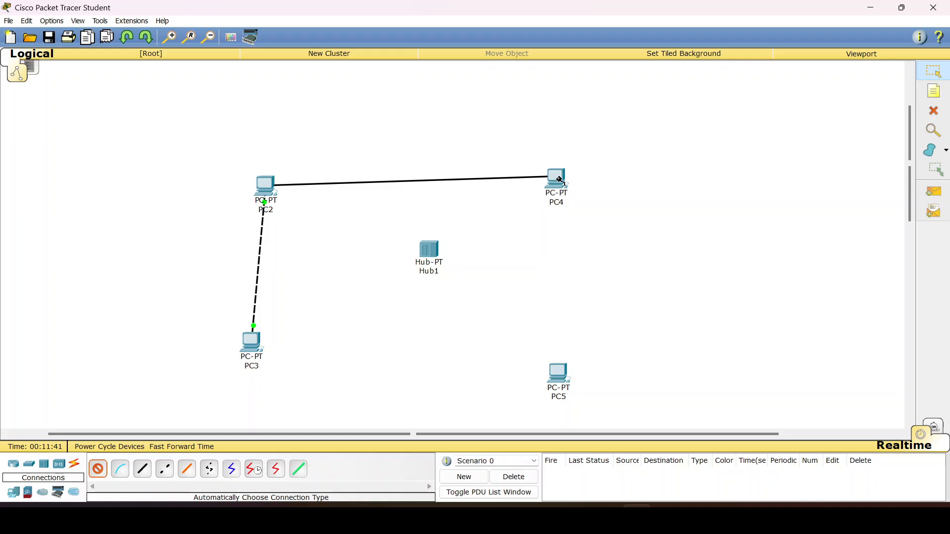
key("ctrl+z")
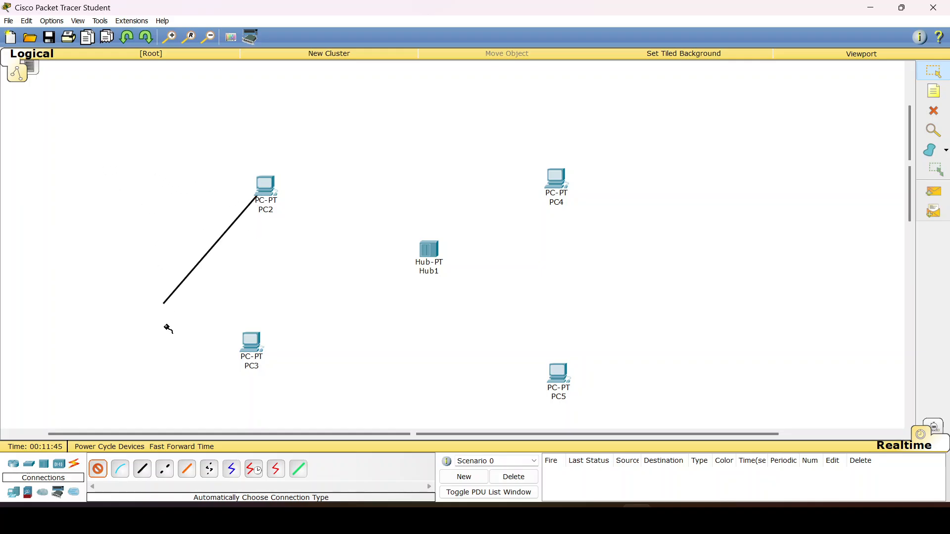
left_click(99, 470)
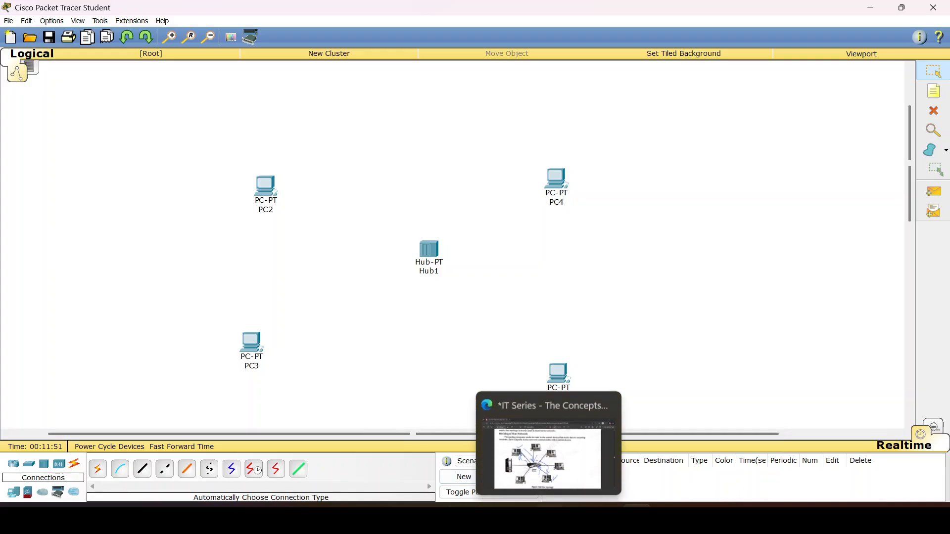
Step: Consult the PDF's star topology diagram again, and connect PC3 and PC2 to the hub using the automatic connection type
left_click(548, 519)
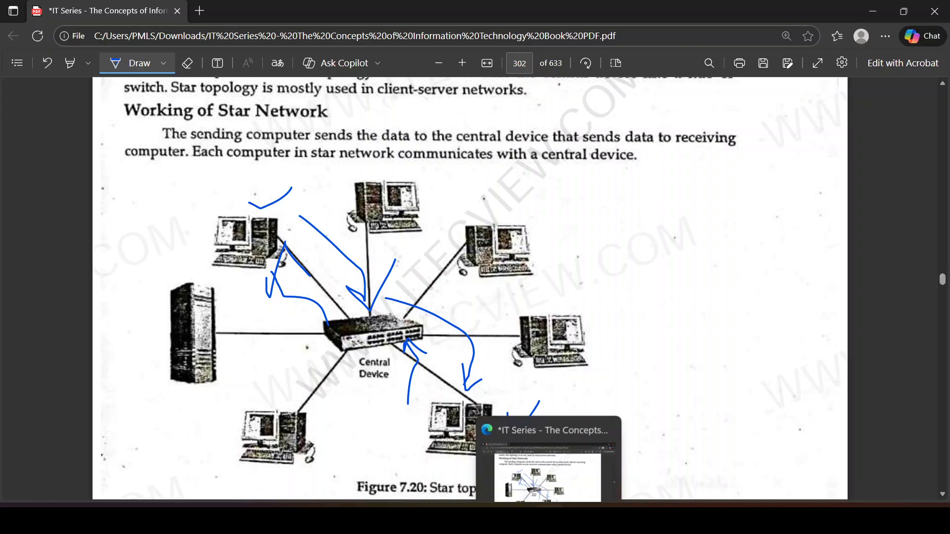
left_click(549, 519)
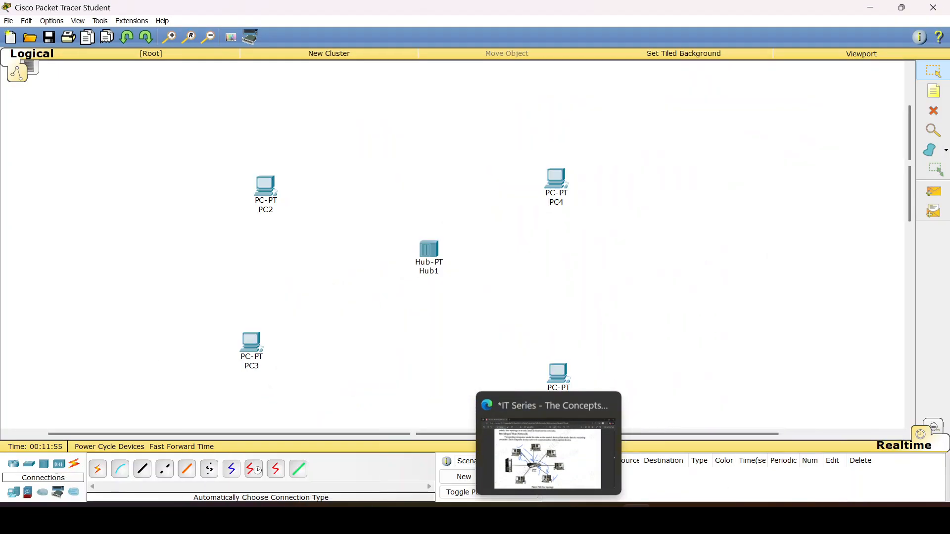
left_click(97, 469)
left_click(246, 342)
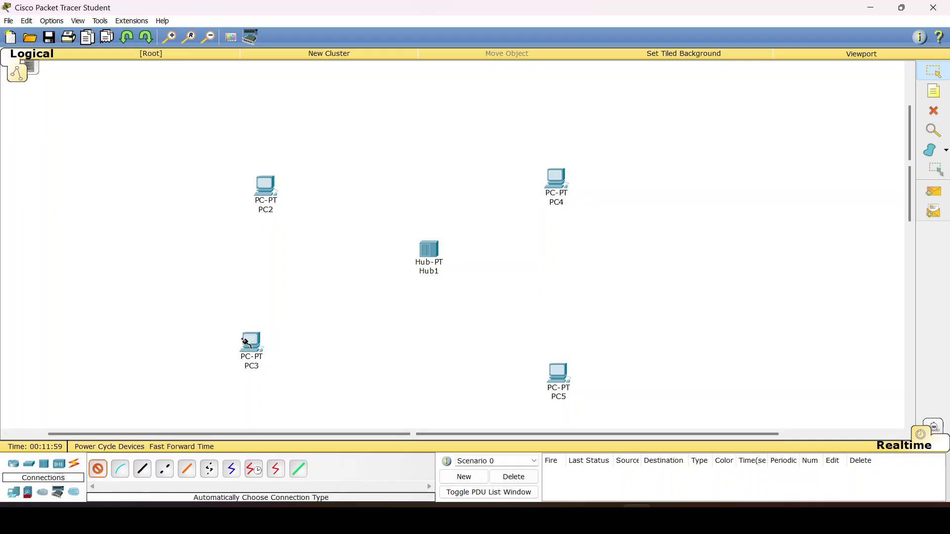
left_click(434, 250)
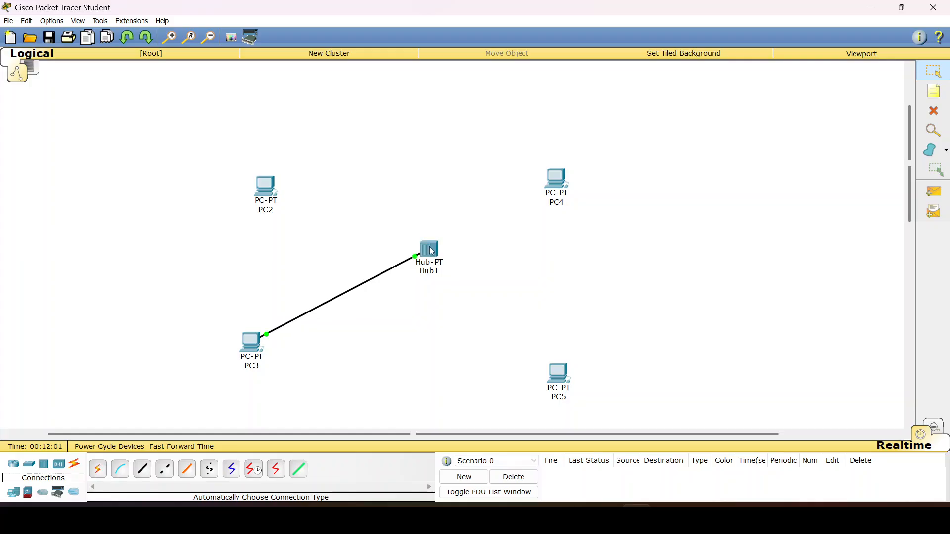
left_click(98, 468)
left_click(266, 185)
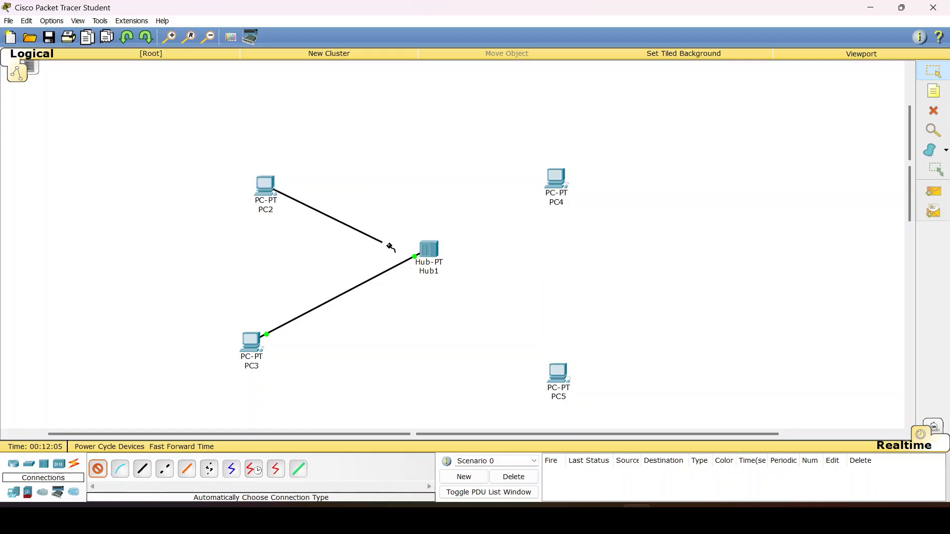
left_click(429, 249)
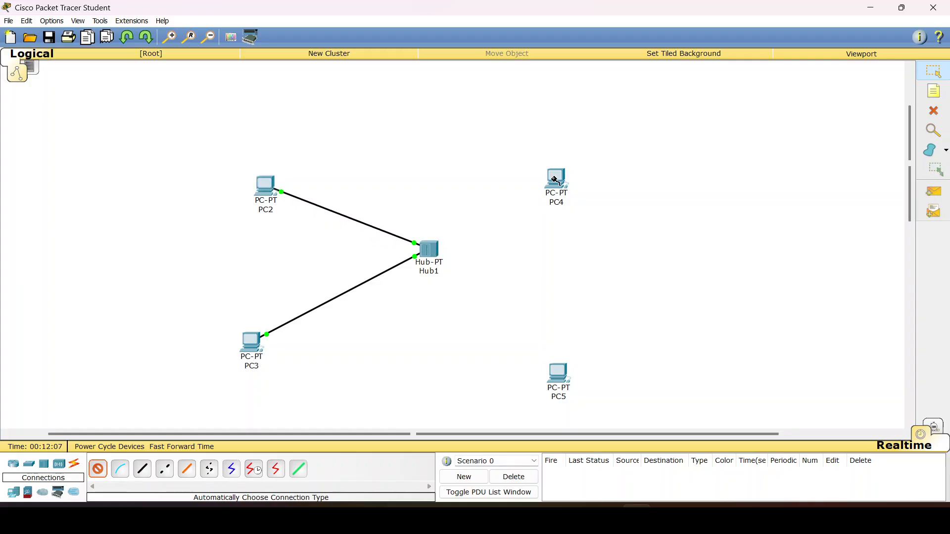
Step: Connect PC4 and PC5 to the hub with automatically chosen cables
left_click(557, 180)
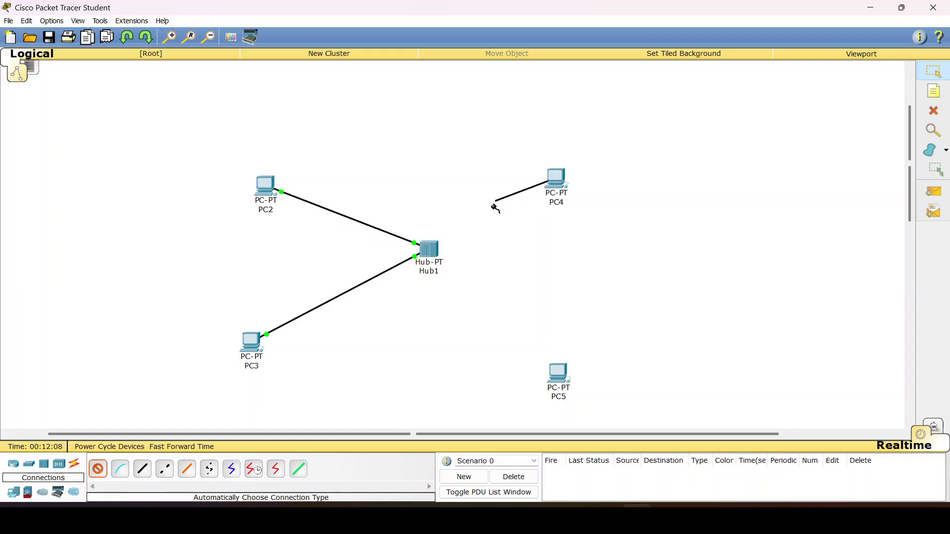
left_click(434, 253)
left_click(558, 373)
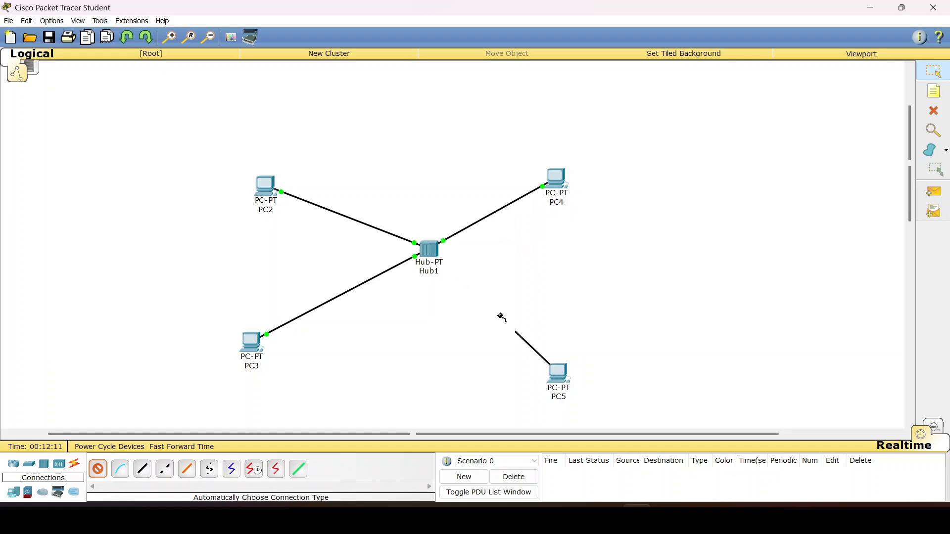
left_click(428, 253)
Step: Try to send a simple PDU from PC2 to PC5, and dismiss the warning
left_click(929, 197)
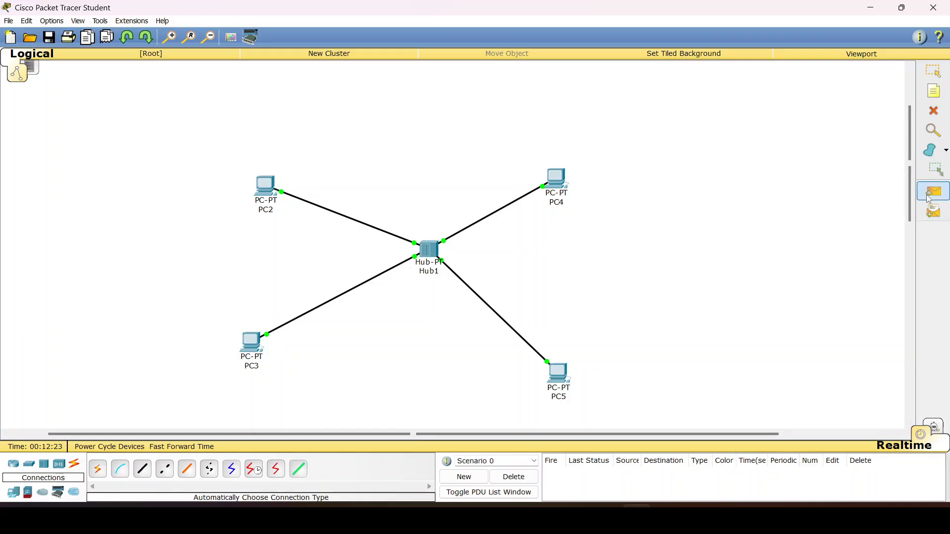
left_click(261, 183)
left_click(558, 370)
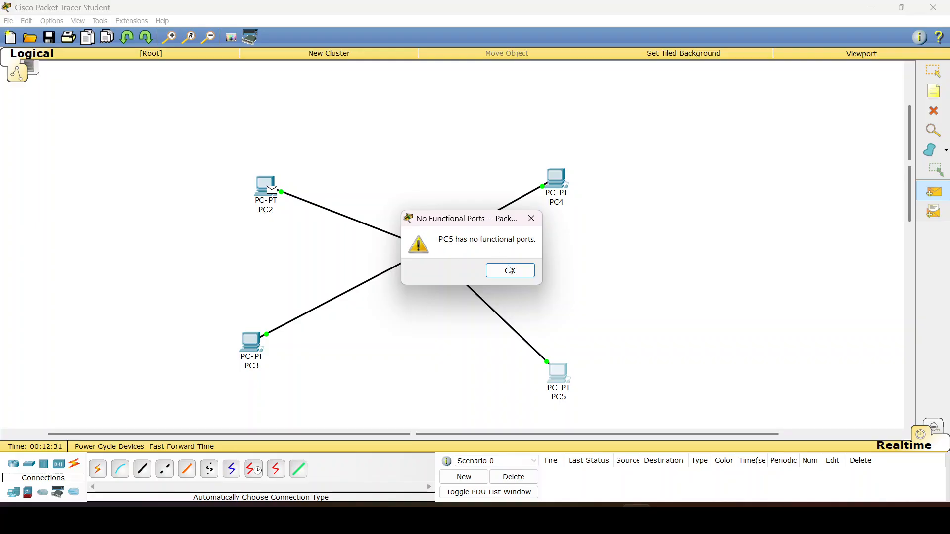
left_click(510, 271)
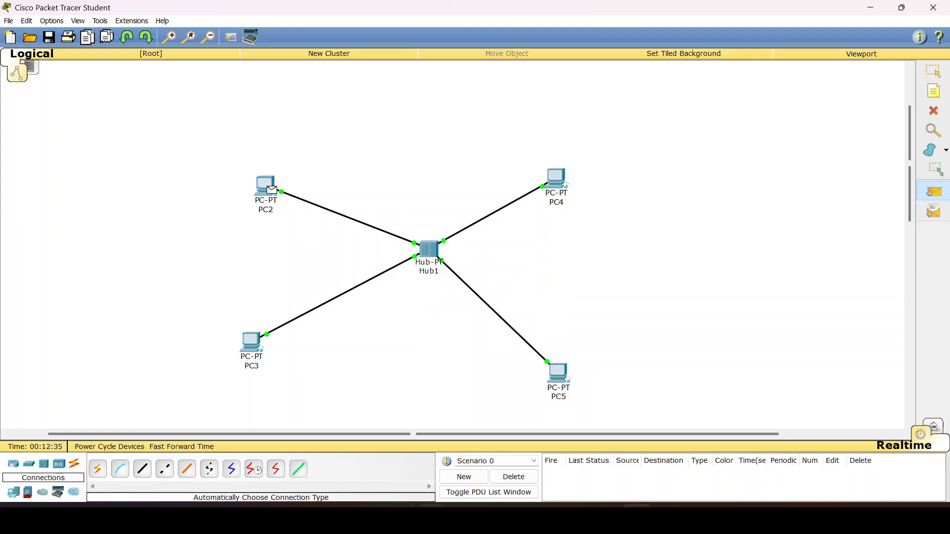
Step: Delete the current PDU scenario, create a new one, and return to the selection tool
left_click(516, 477)
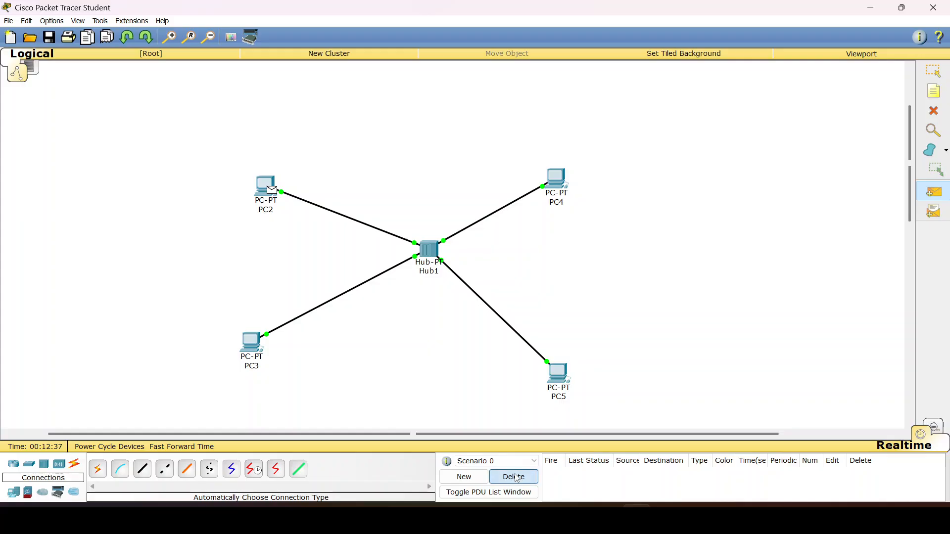
left_click(468, 477)
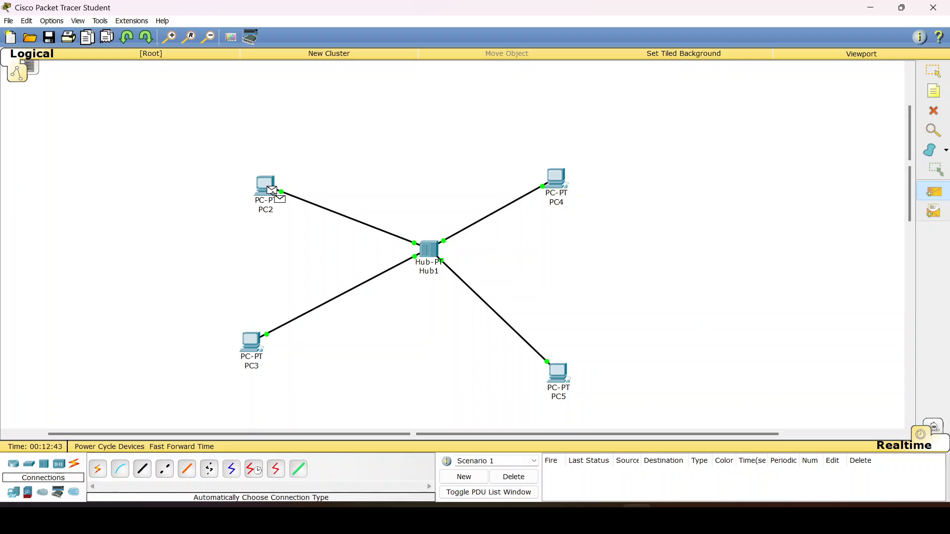
left_click(933, 70)
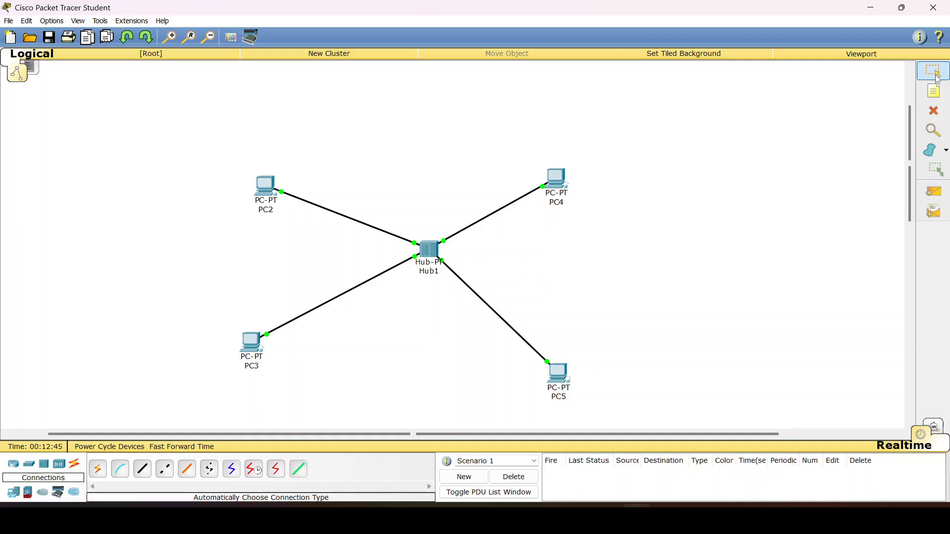
Step: Give PC2 the static IP address 192.168.1.1 with subnet mask 255.255.255.0, and close its configuration window
left_click(266, 186)
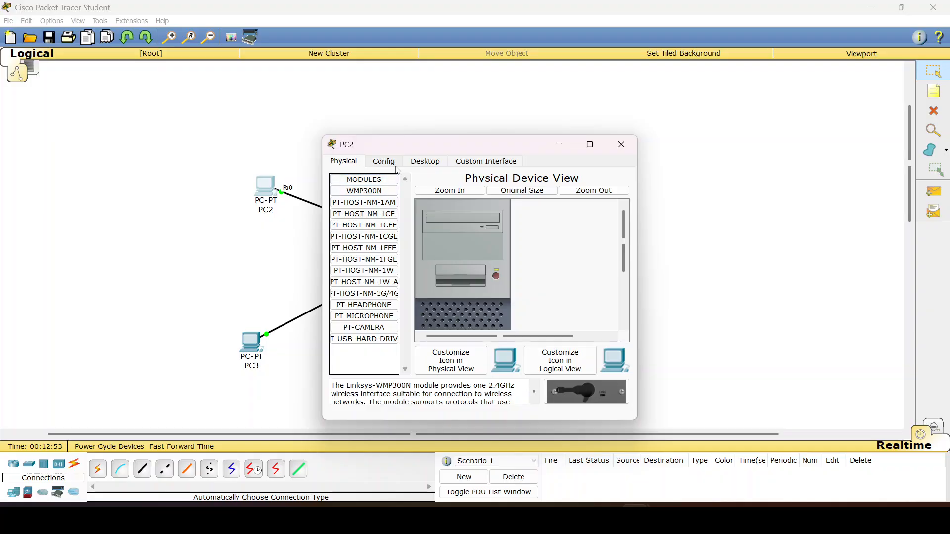
left_click(418, 164)
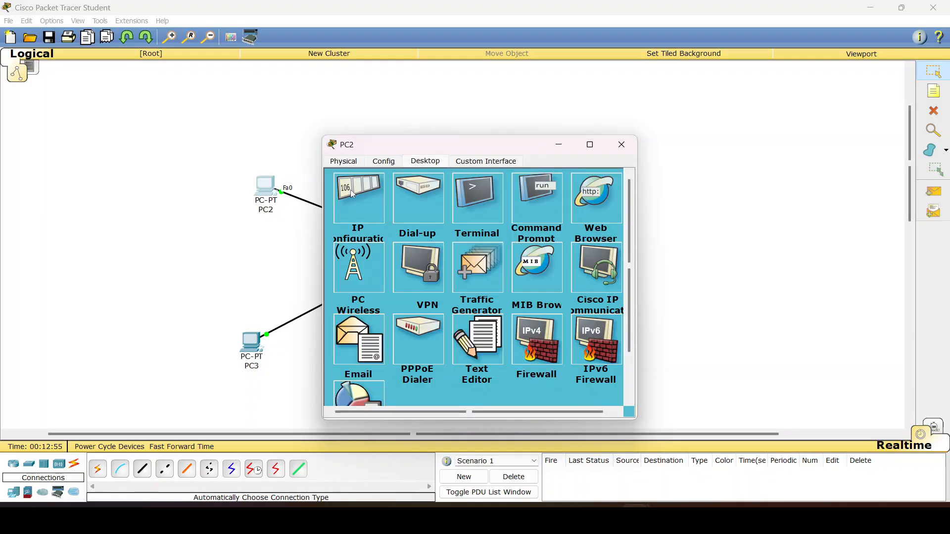
left_click(357, 203)
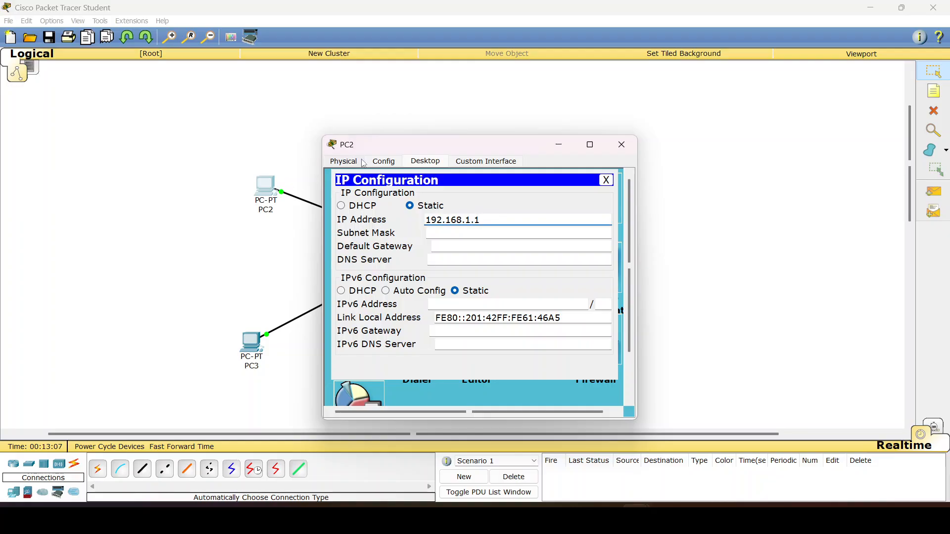
key("Tab")
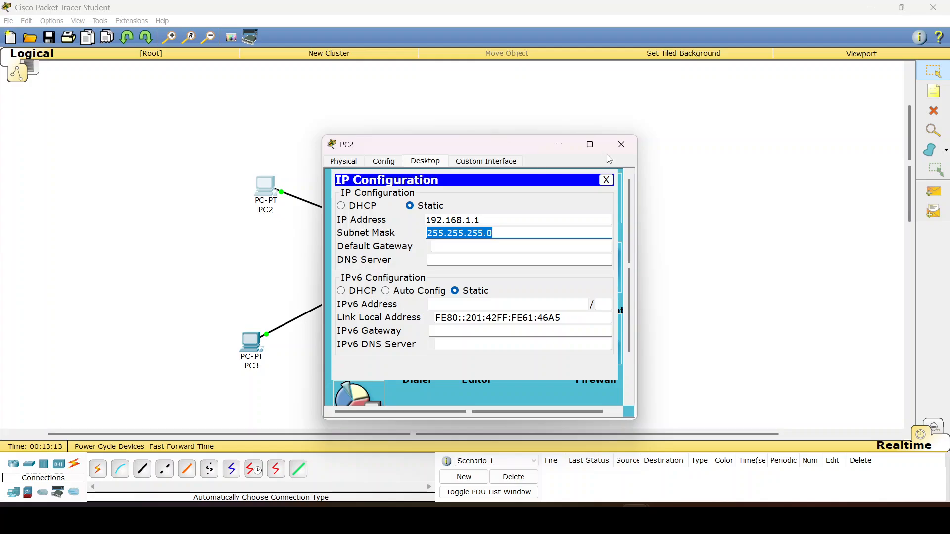
left_click(622, 145)
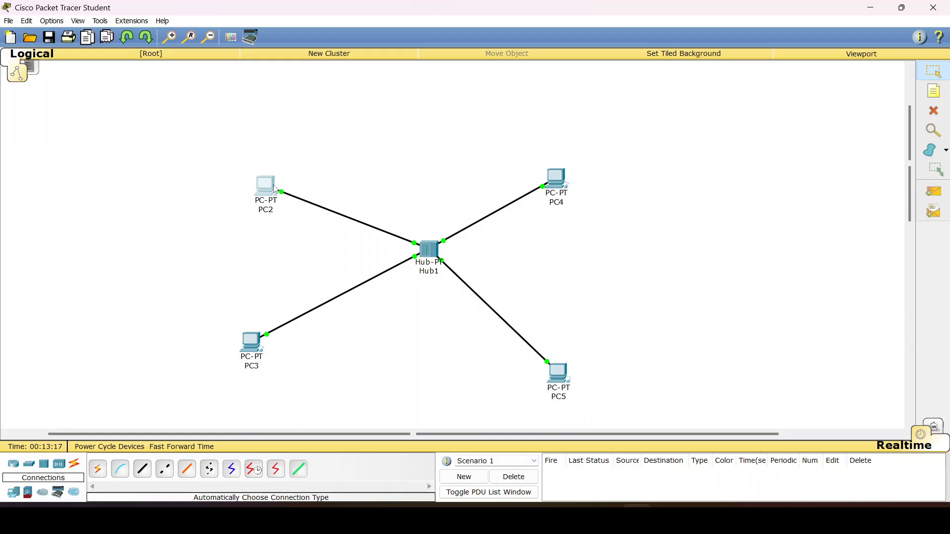
Step: Assign PC4 the static IP address 192.168.1.2 with subnet mask 255.255.255.0, and close its configuration window
left_click(559, 181)
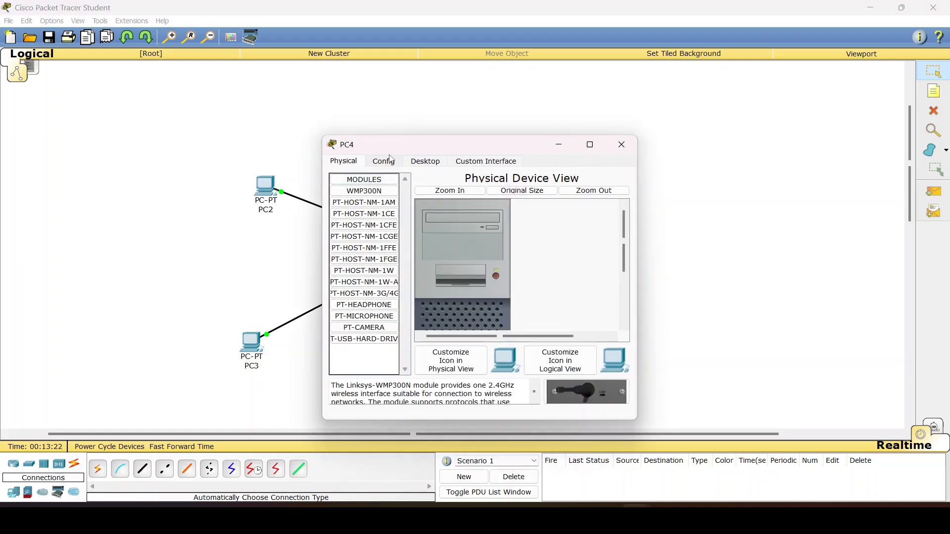
left_click(432, 163)
left_click(353, 195)
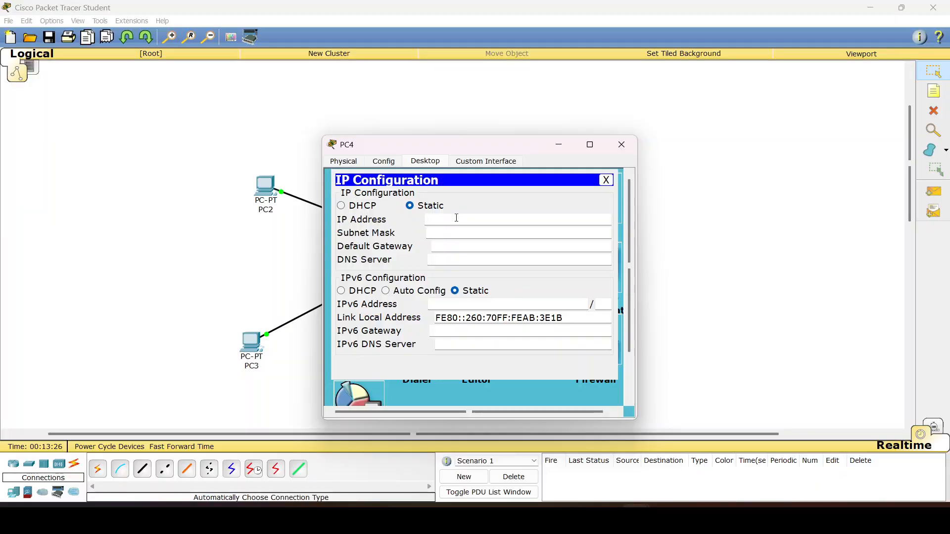
left_click(456, 218)
type("192.168.1.2")
left_click_drag(495, 219, 412, 216)
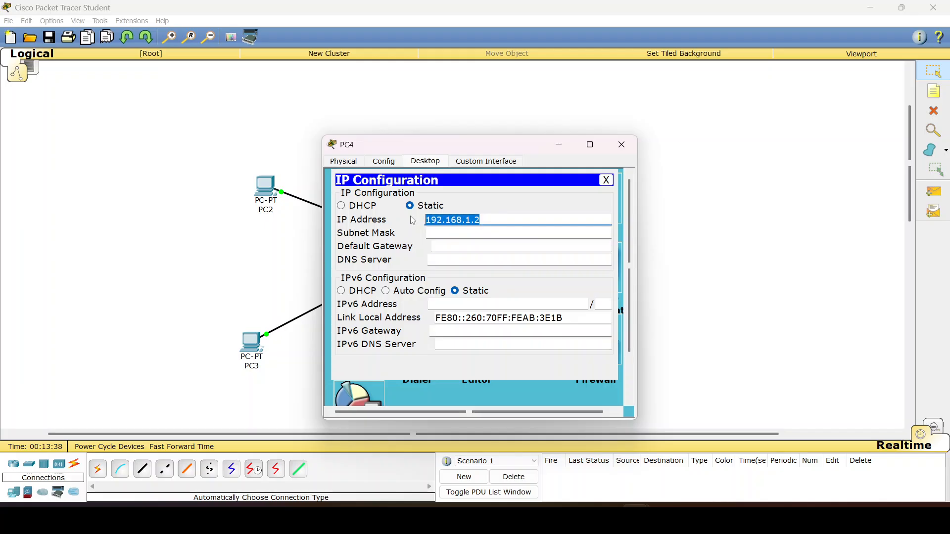
key("Tab")
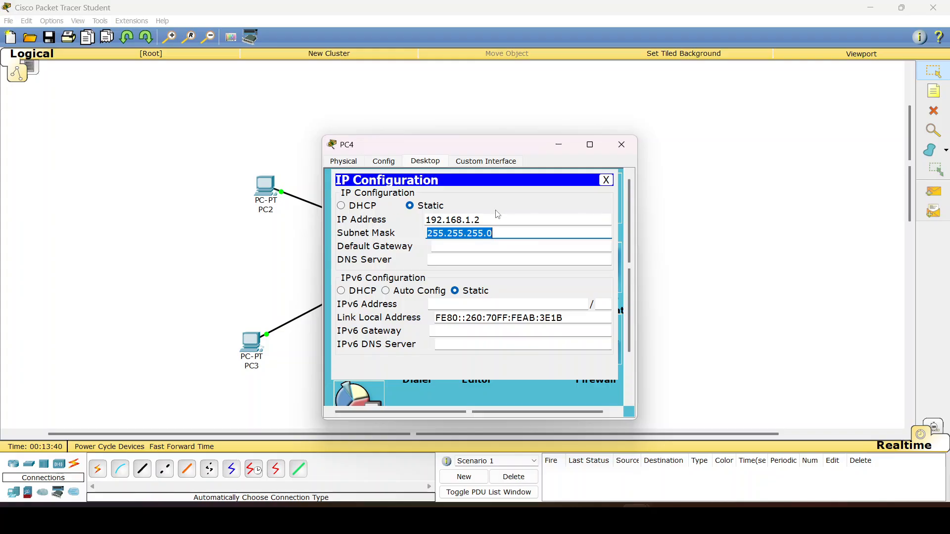
left_click(622, 145)
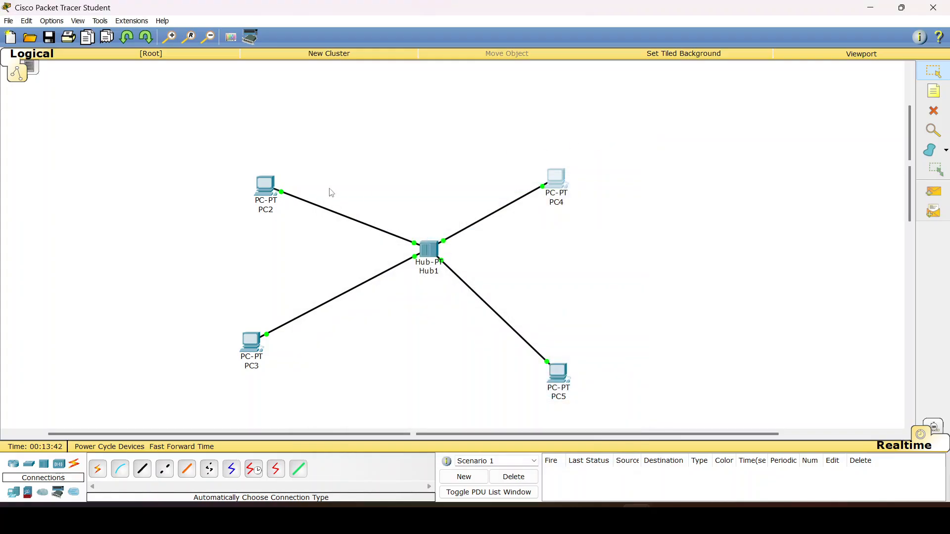
Step: Configure PC3 with the static IP address 192.168.1.3 and subnet mask 255.255.255.0, and close its window
left_click(253, 344)
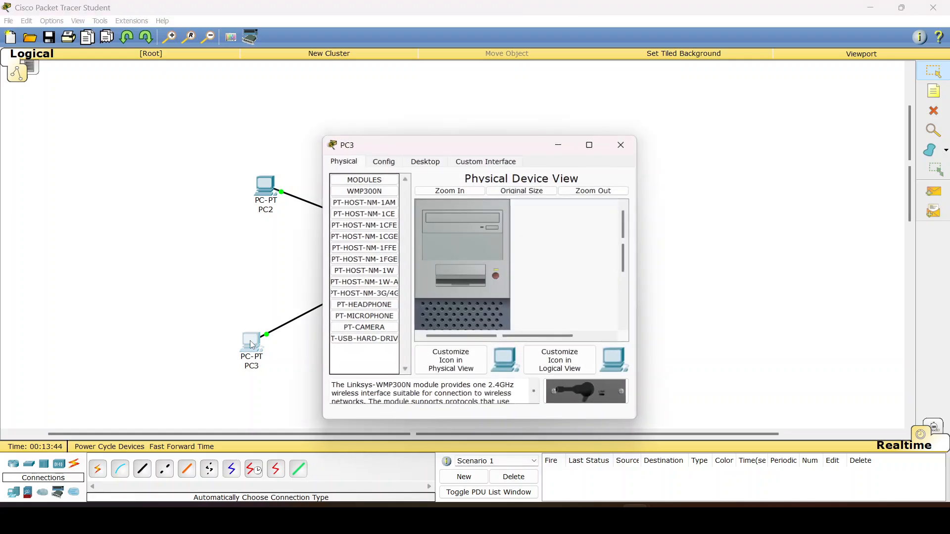
left_click(427, 162)
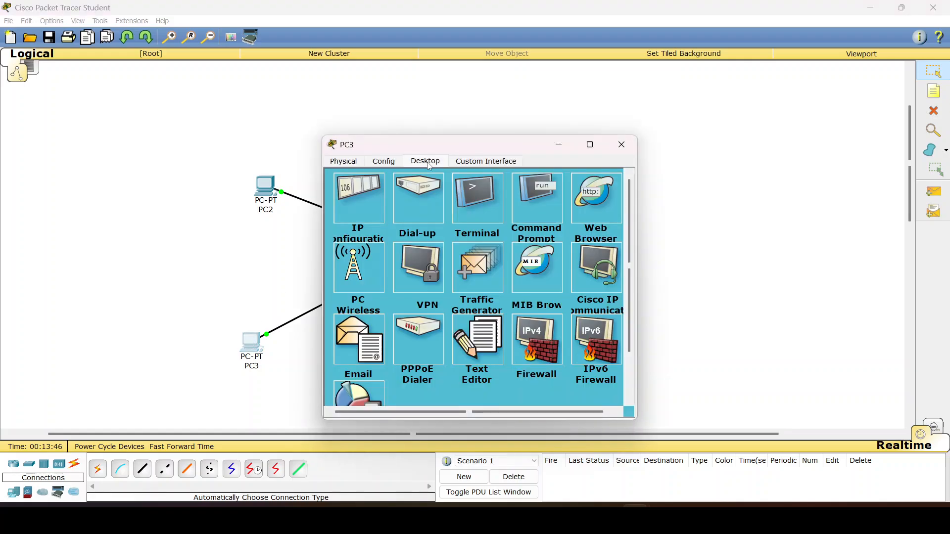
left_click(364, 192)
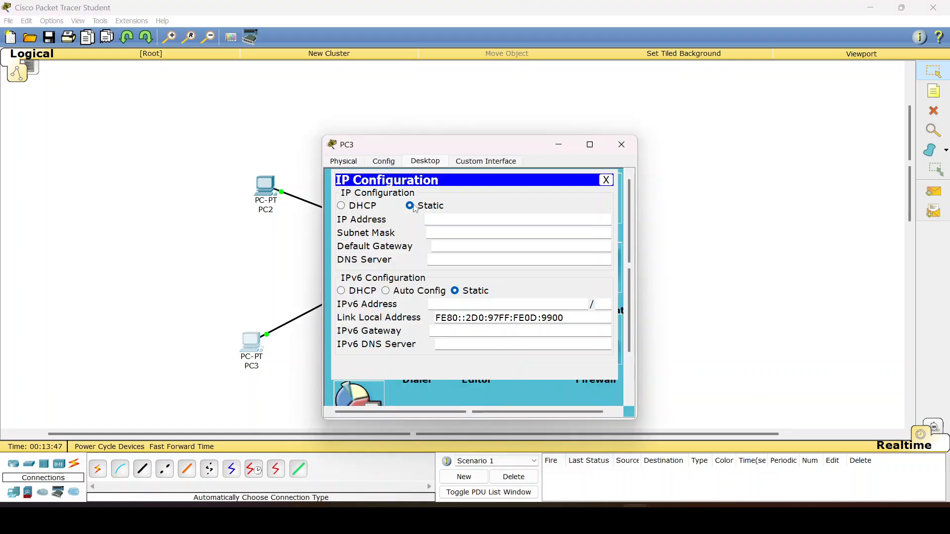
left_click(444, 218)
type("192.168.1.2")
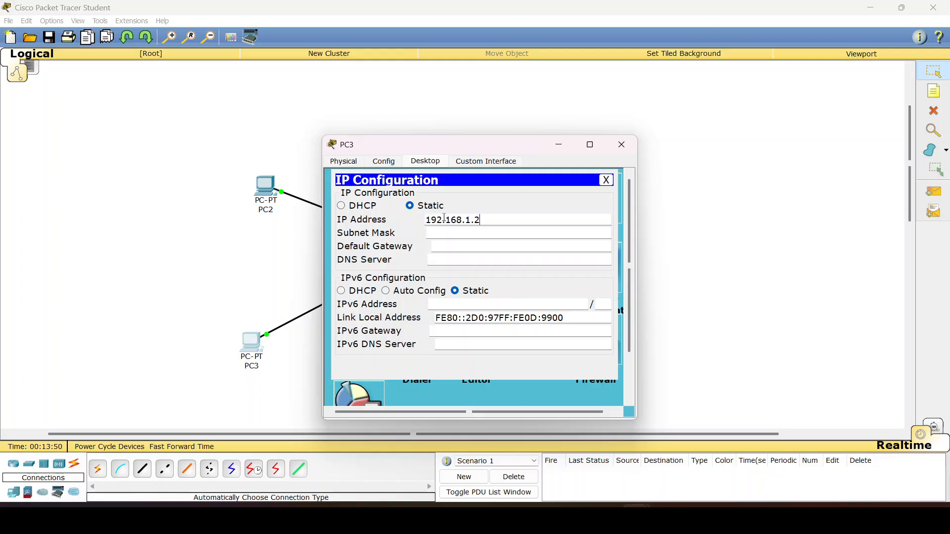
key("Tab")
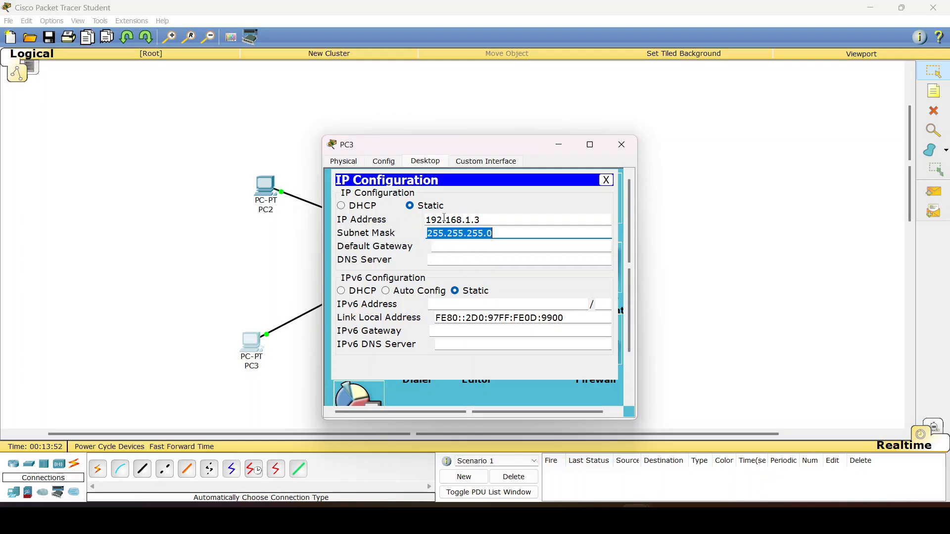
left_click(622, 145)
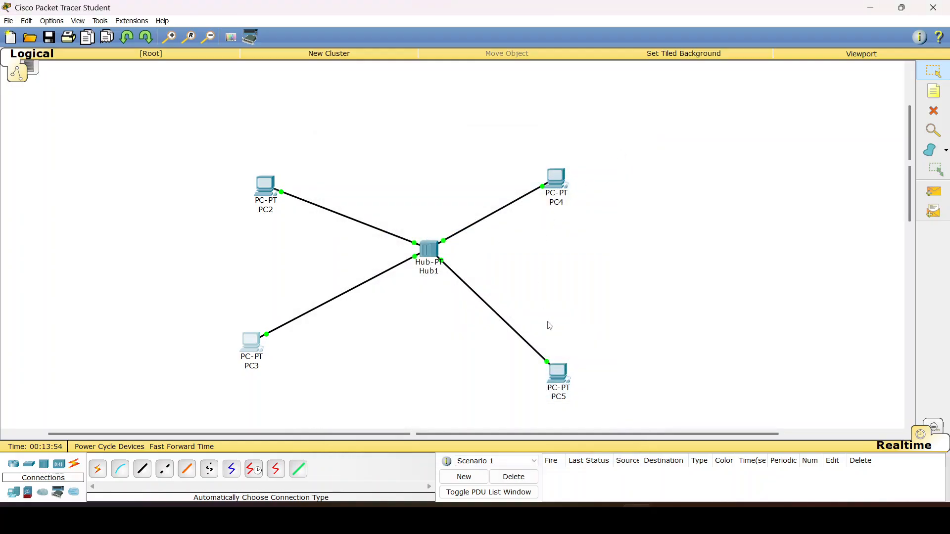
Step: Set PC5's static IP address to 192.168.1.4 with subnet mask 255.255.255.0, and close its window
left_click(558, 370)
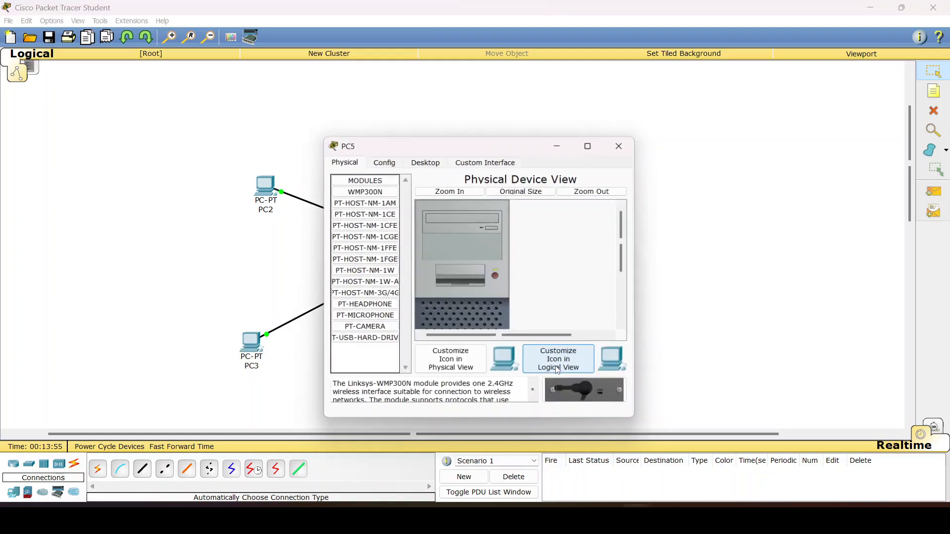
left_click(435, 163)
left_click(375, 186)
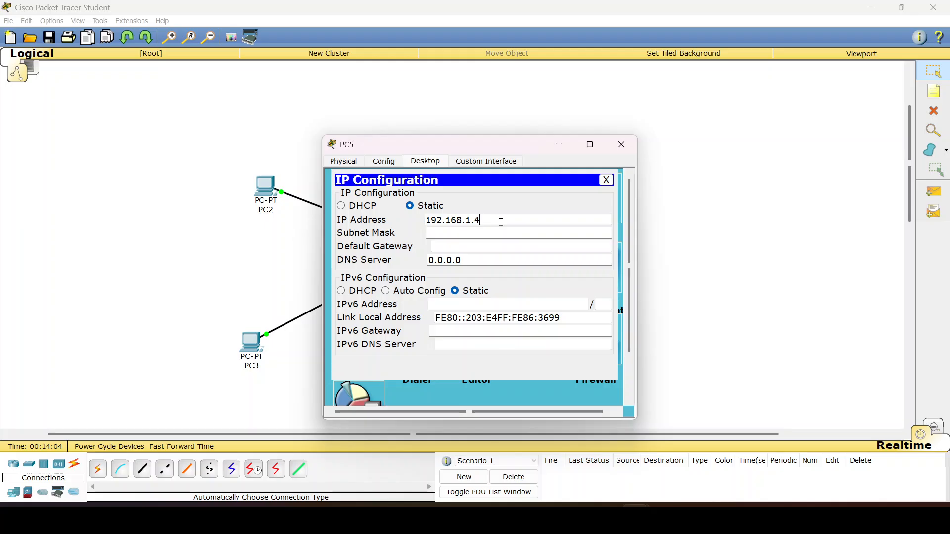
key("Tab")
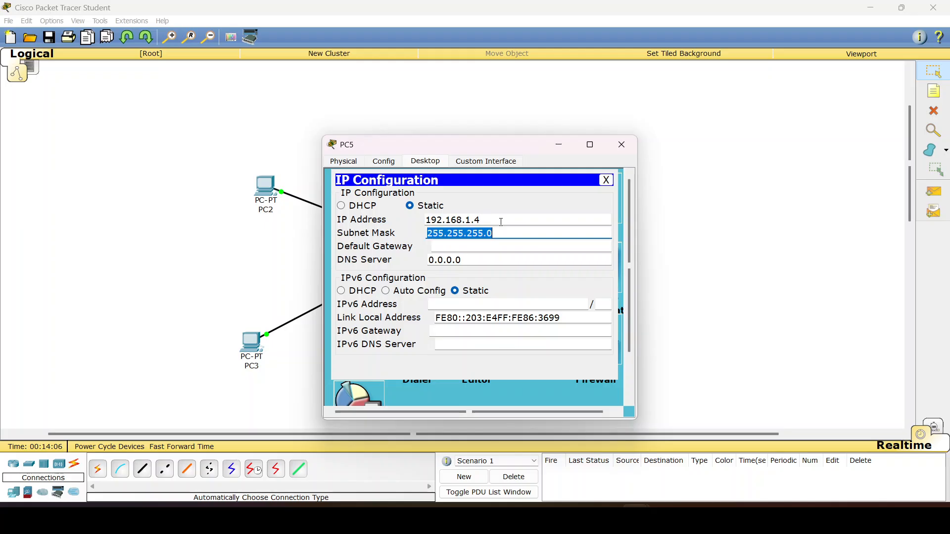
left_click(622, 145)
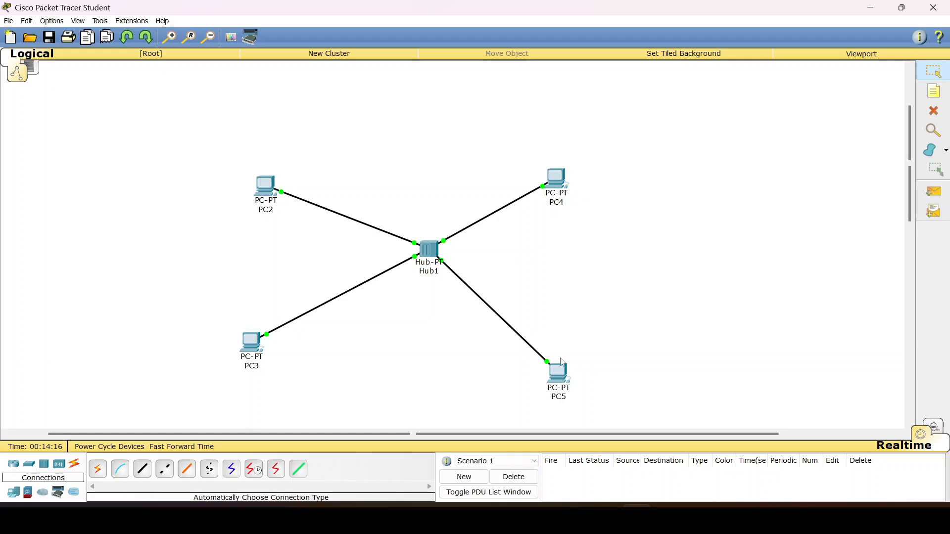
Step: Send a simple PDU from PC2 to PC5
left_click(932, 192)
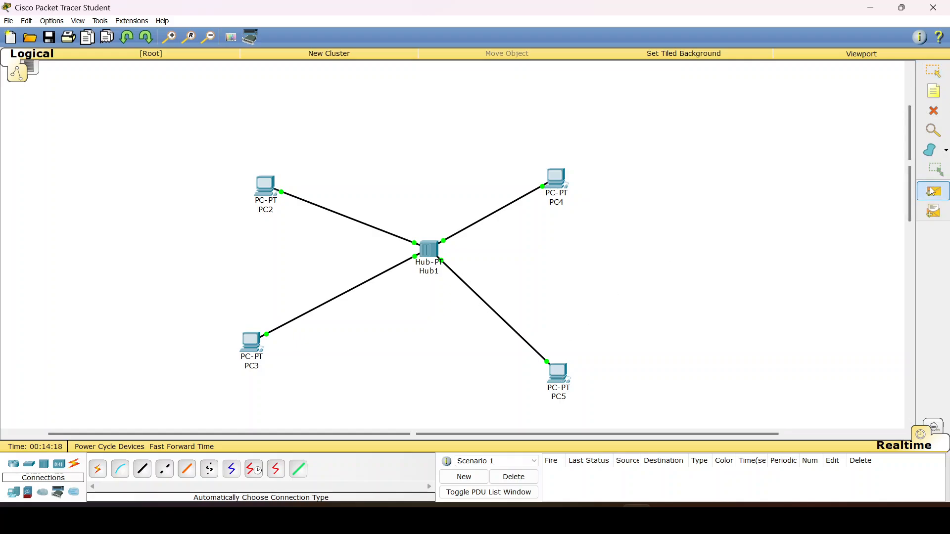
left_click(264, 183)
left_click(557, 375)
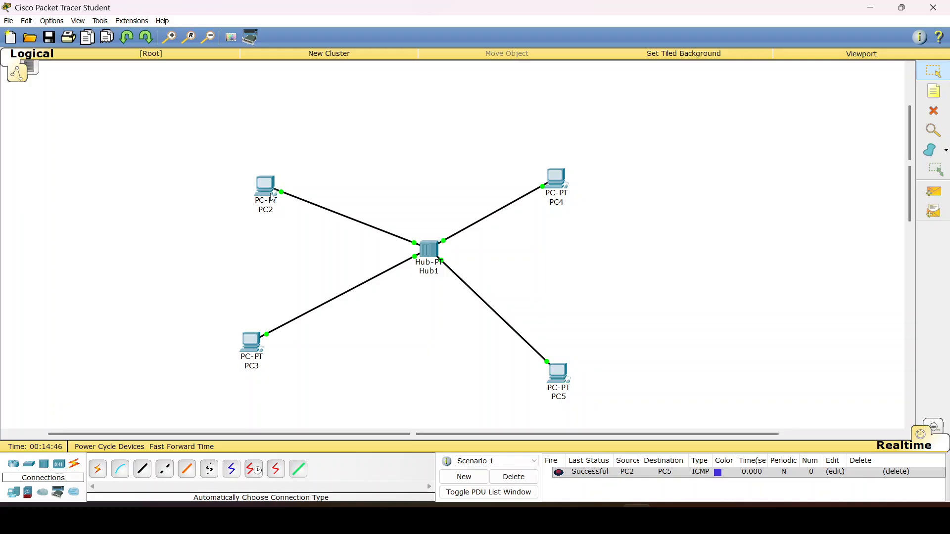
Step: Play the PC2 to PC5 message automatically in simulation mode, and hide the event list
left_click(935, 428)
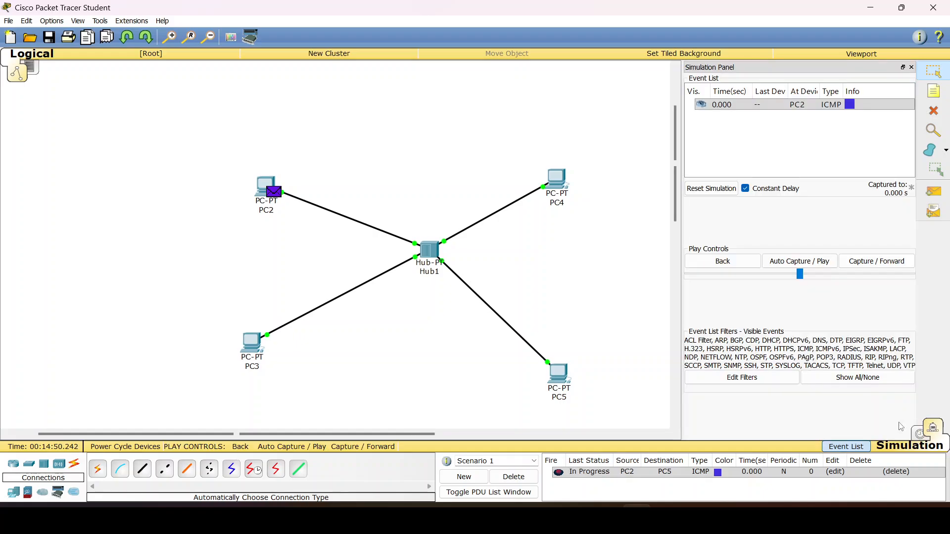
left_click(801, 262)
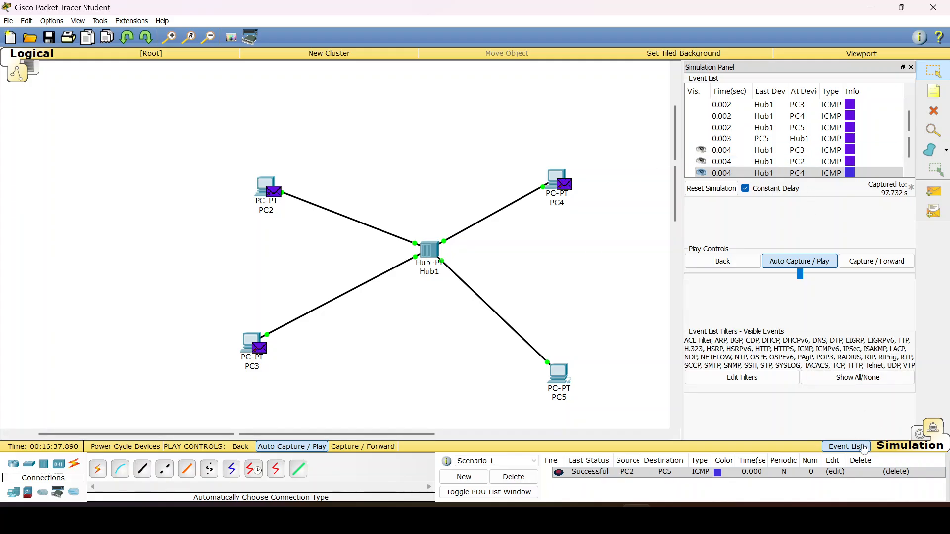
left_click(847, 447)
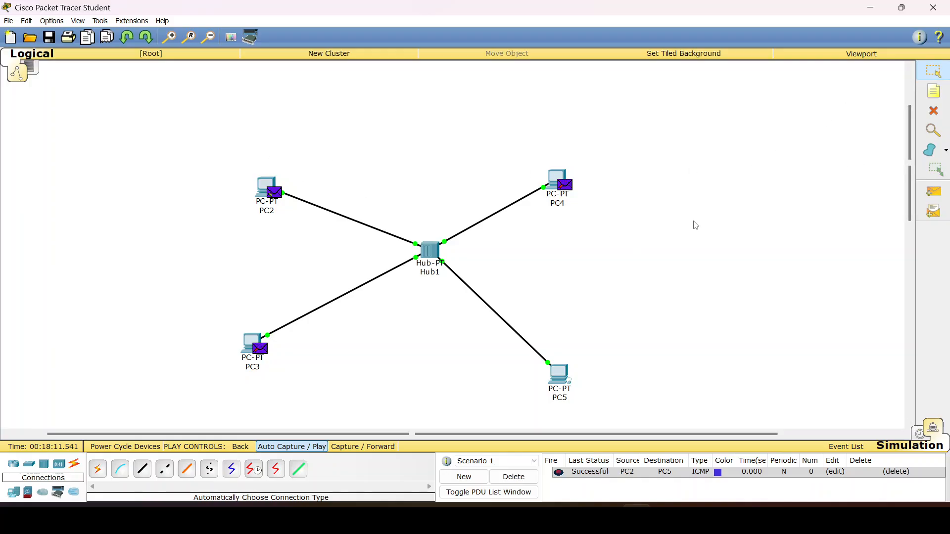
Step: Delete Scenario 1, send a simple PDU from PC2 to PC3, and return to realtime mode
left_click(501, 478)
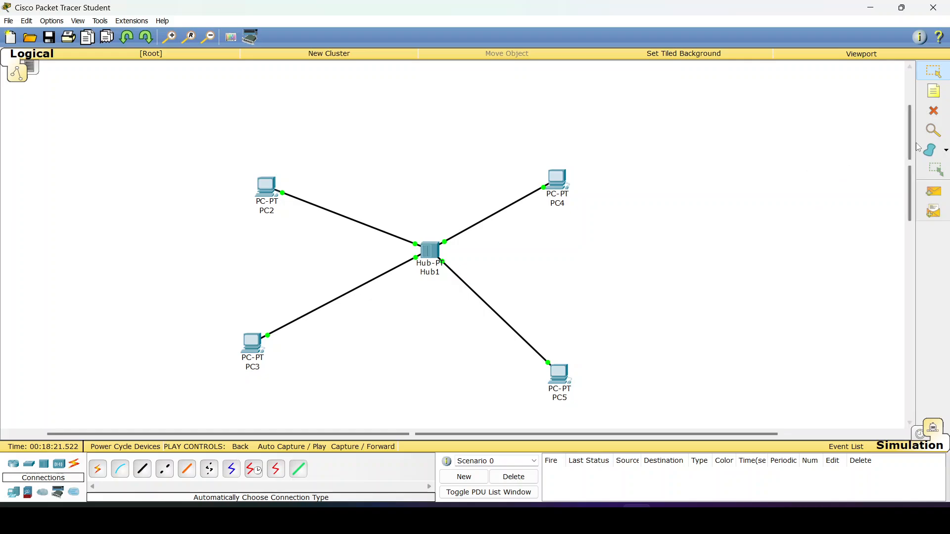
left_click(946, 192)
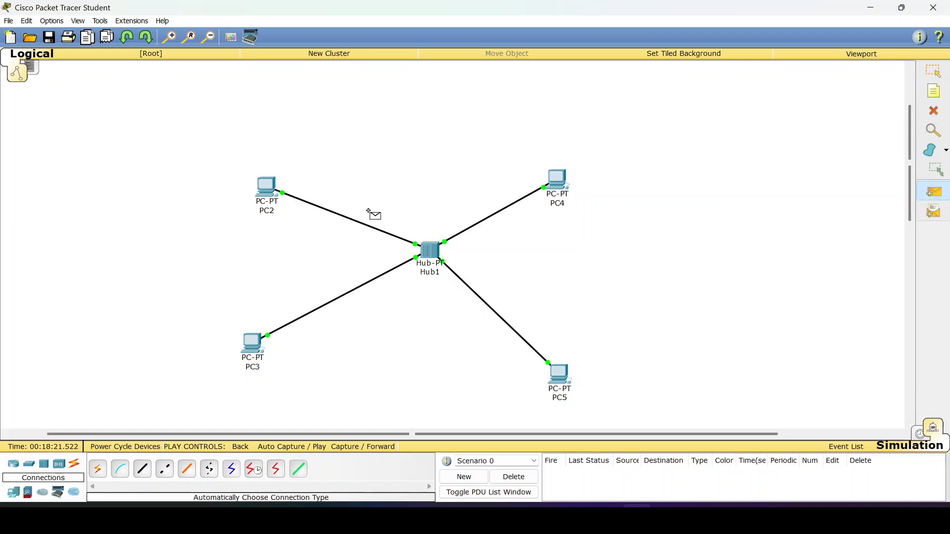
left_click(267, 192)
left_click(253, 345)
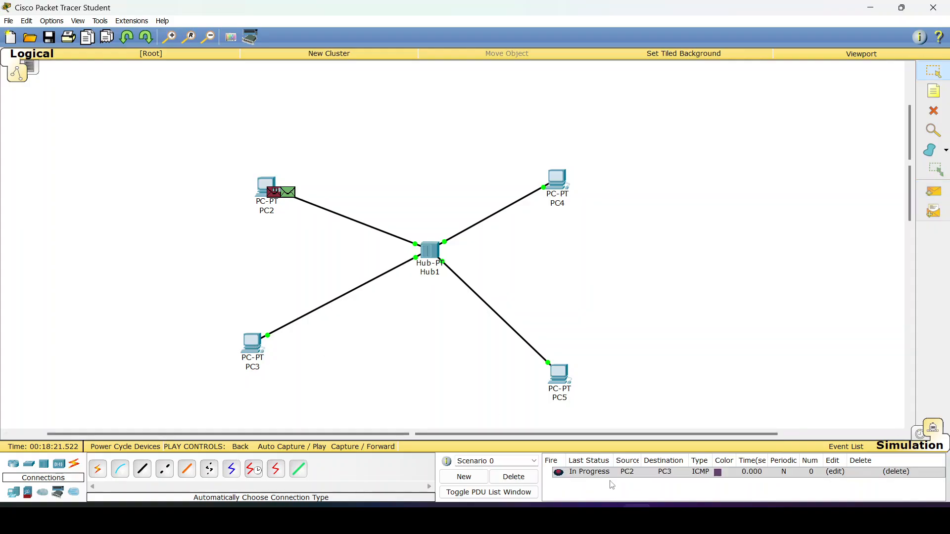
left_click(574, 474)
left_click(919, 434)
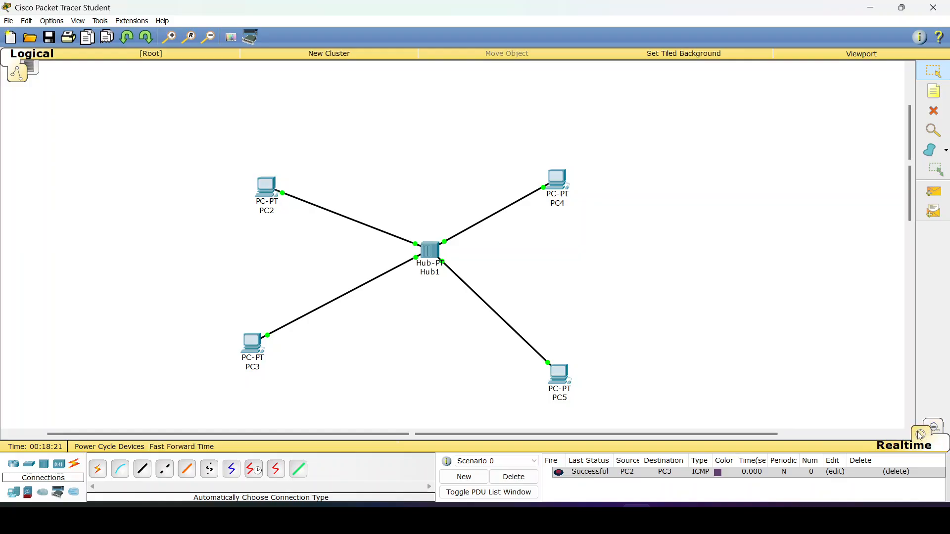
Step: Play the PC2 to PC3 message automatically in simulation mode, and close the simulation panel
left_click(937, 428)
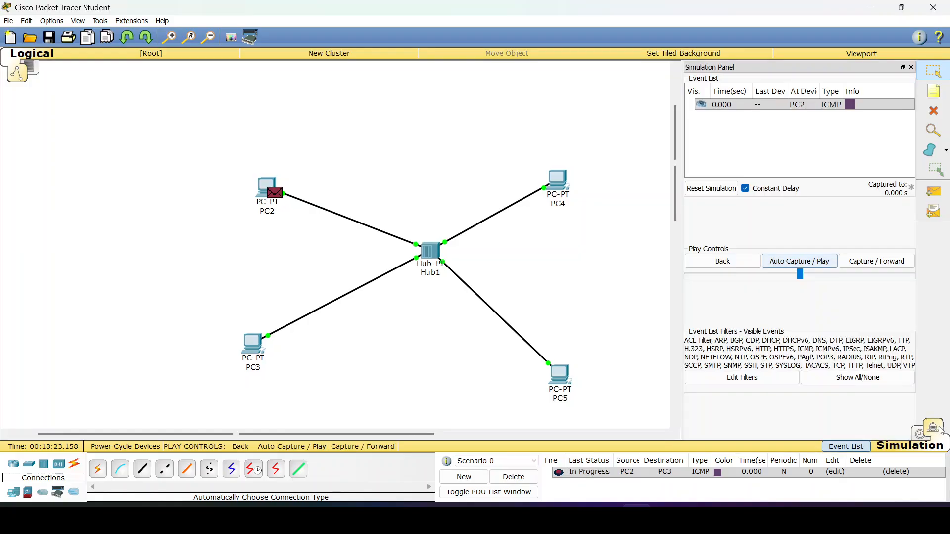
left_click(788, 262)
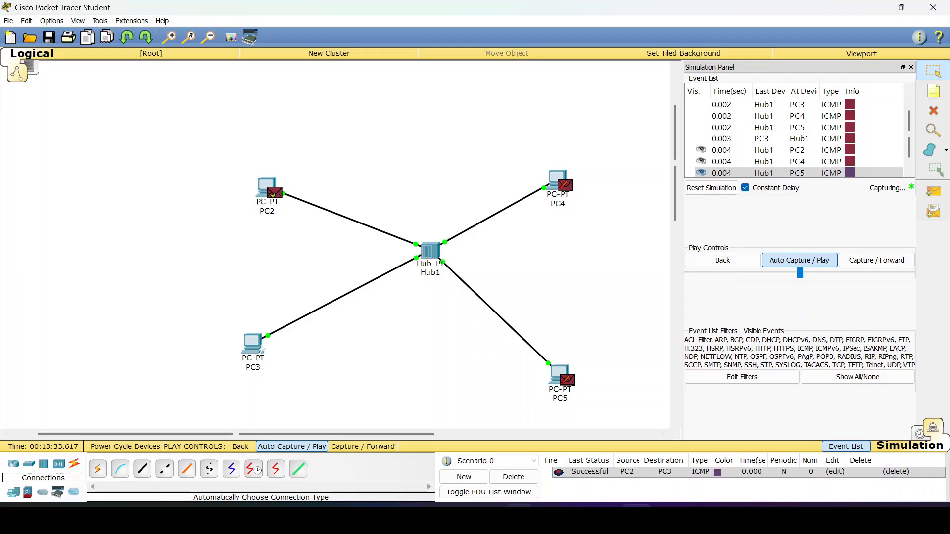
mouse_move(401, 517)
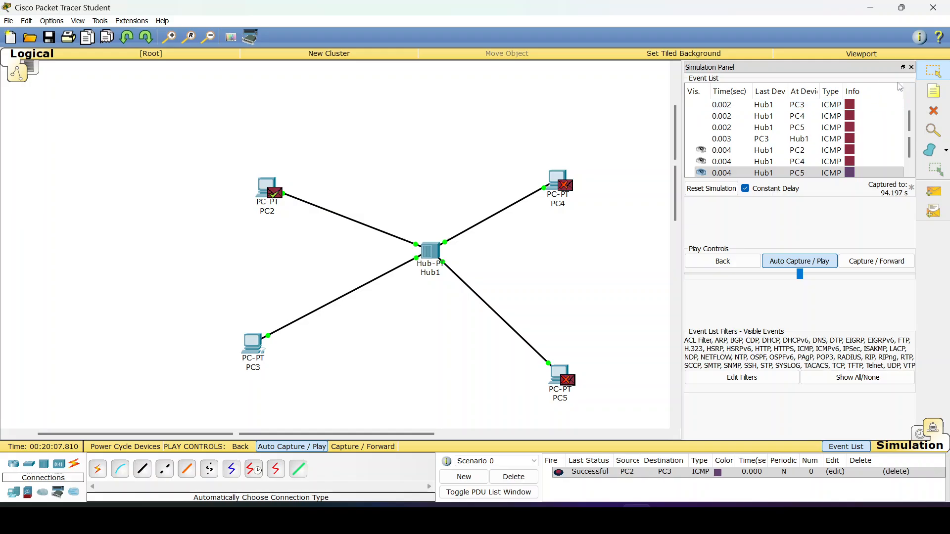
left_click(911, 68)
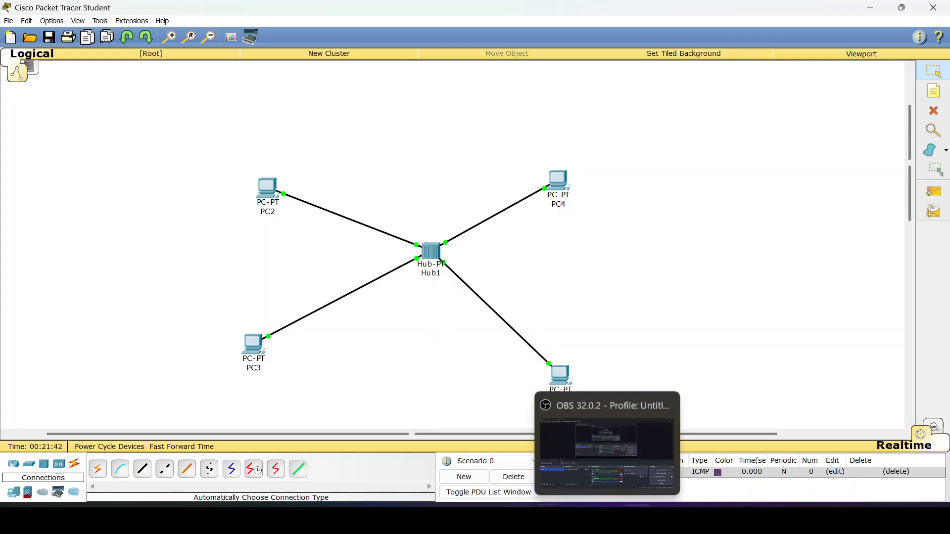
Step: Switch to the IT Series PDF in the browser and go back to the bus topology figure and its working description
left_click(549, 519)
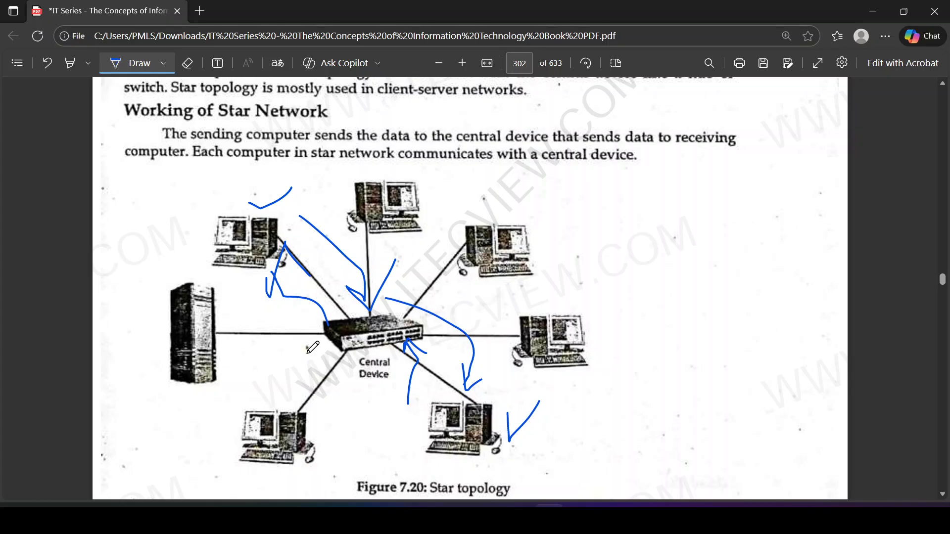
scroll(313, 347, "up", 12)
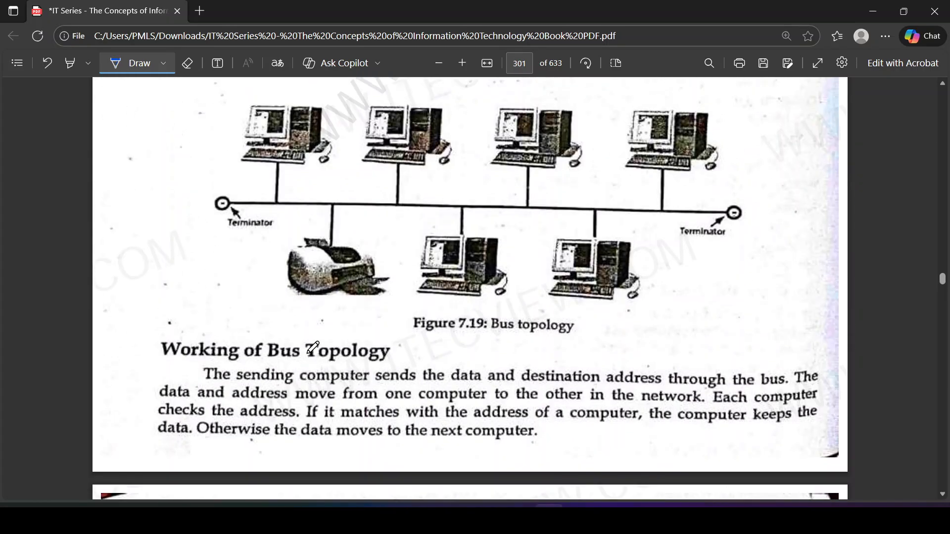
Step: Look through the star topology section and on to the ring topology figure and its working description
scroll(313, 348, "down", 15)
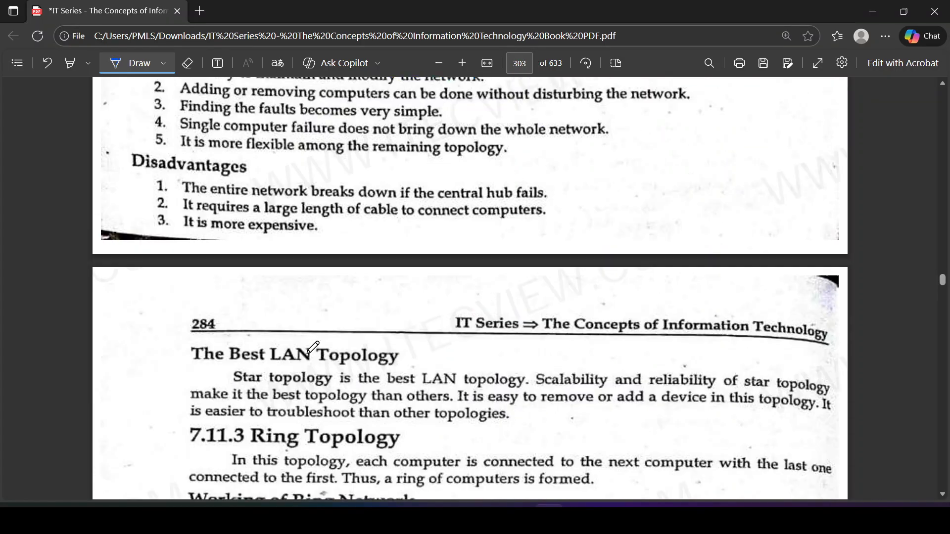
scroll(312, 347, "down", 7)
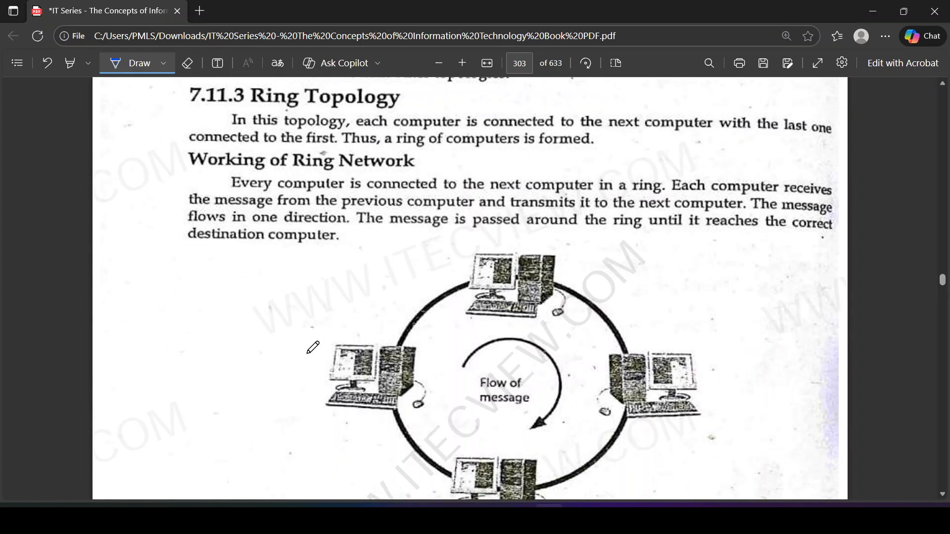
scroll(313, 348, "up", 12)
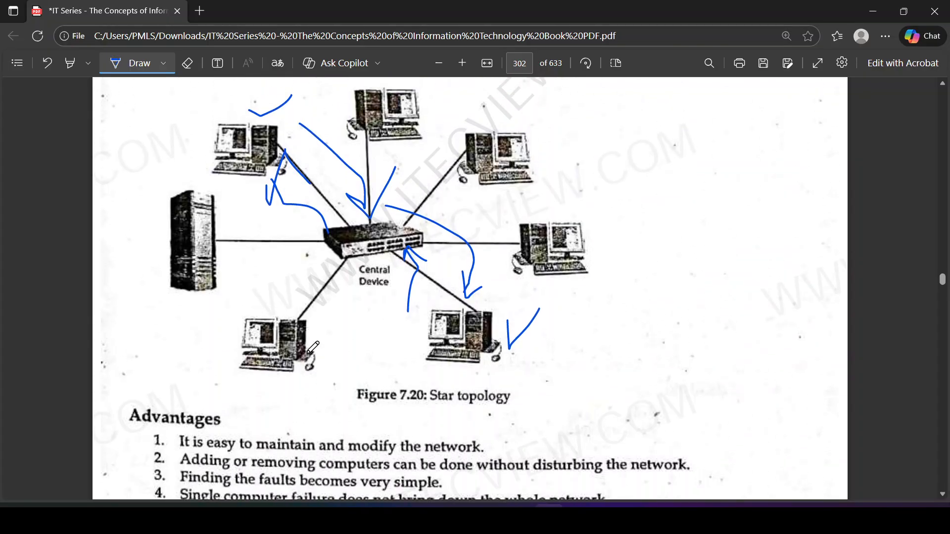
scroll(313, 347, "down", 12)
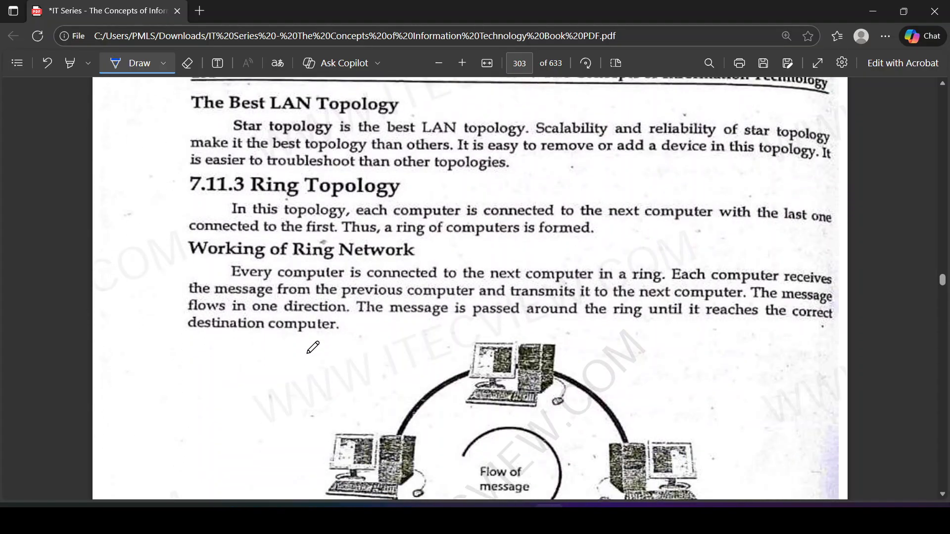
scroll(313, 348, "down", 3)
scroll(313, 347, "up", 1)
scroll(313, 348, "down", 1)
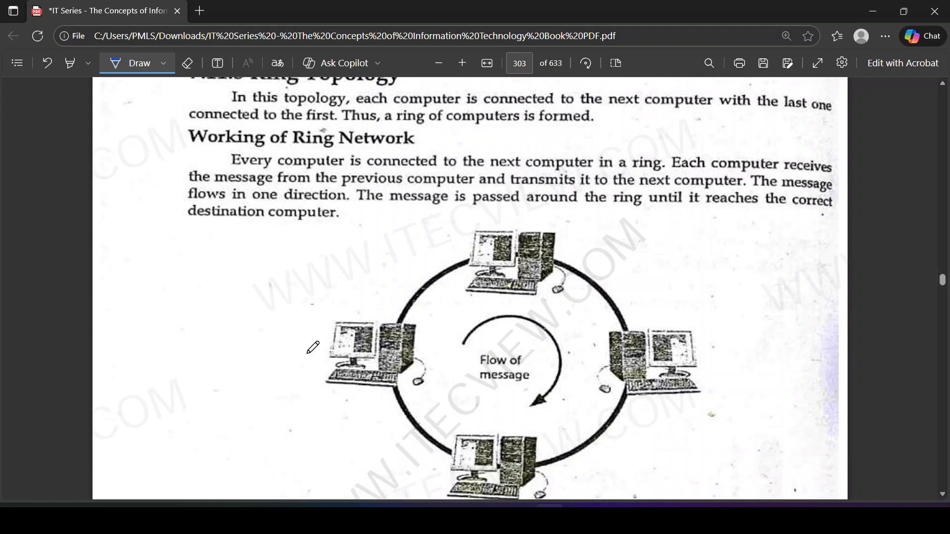
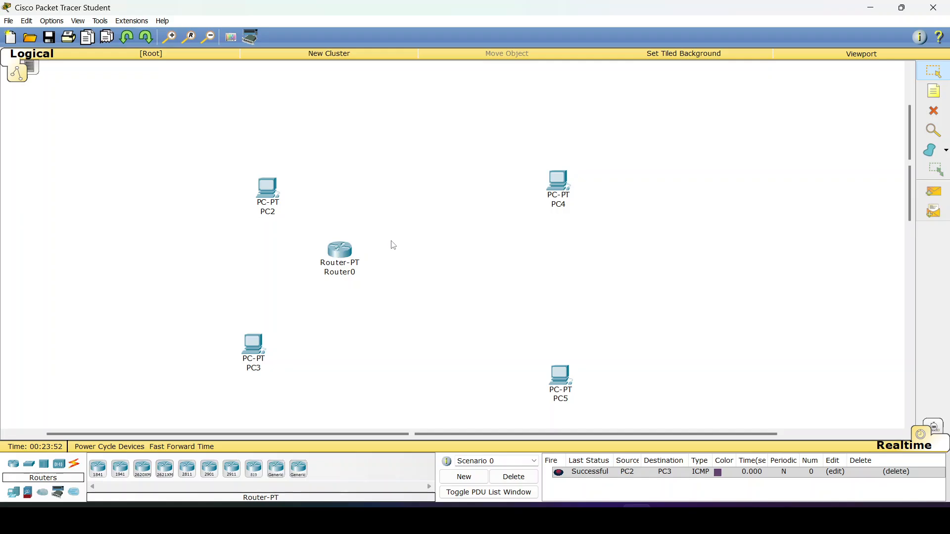
Step: Add three more generic Router-PT routers between the PCs so that they form a square with Router0
left_click(280, 470)
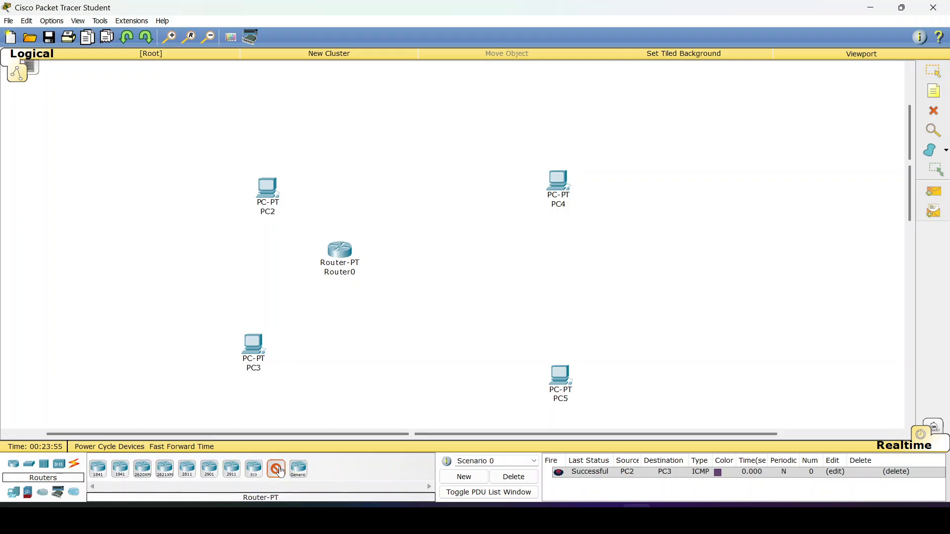
left_click(461, 242)
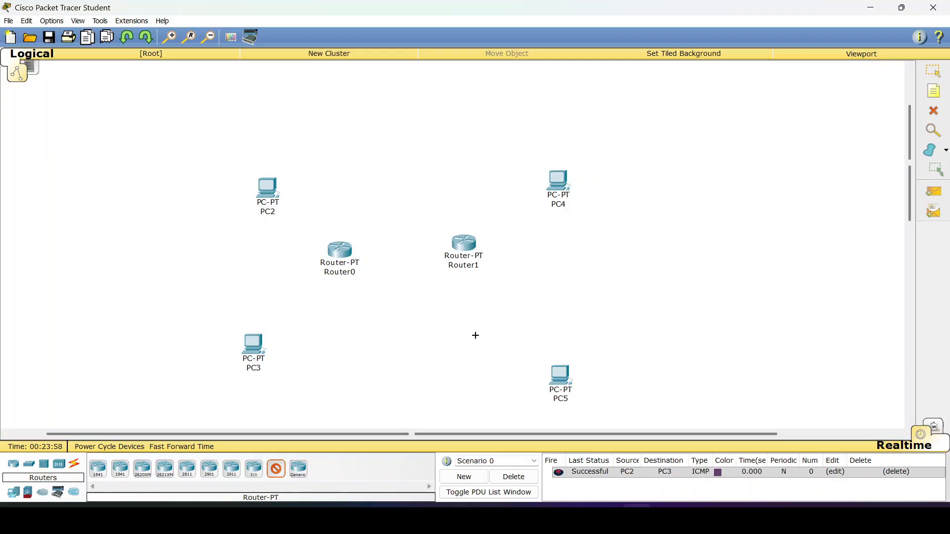
left_click(470, 345)
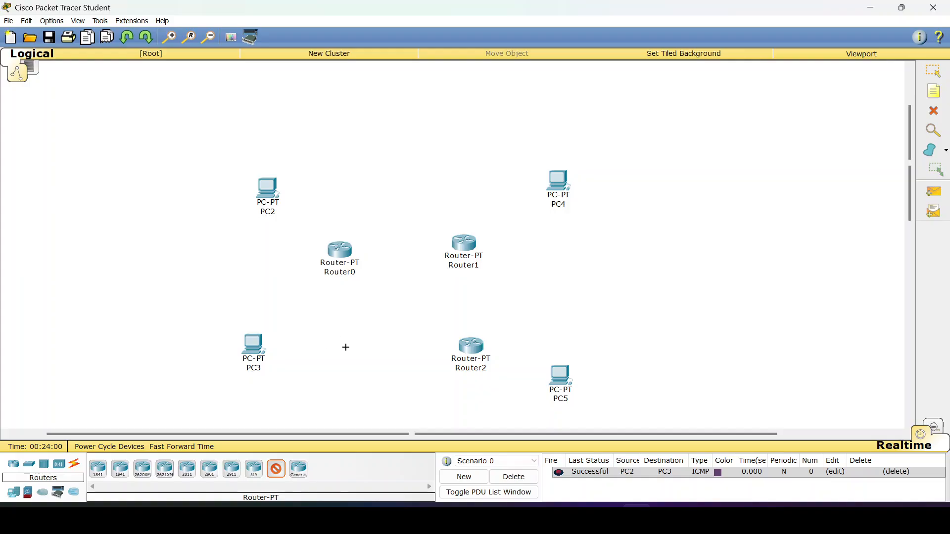
left_click(341, 346)
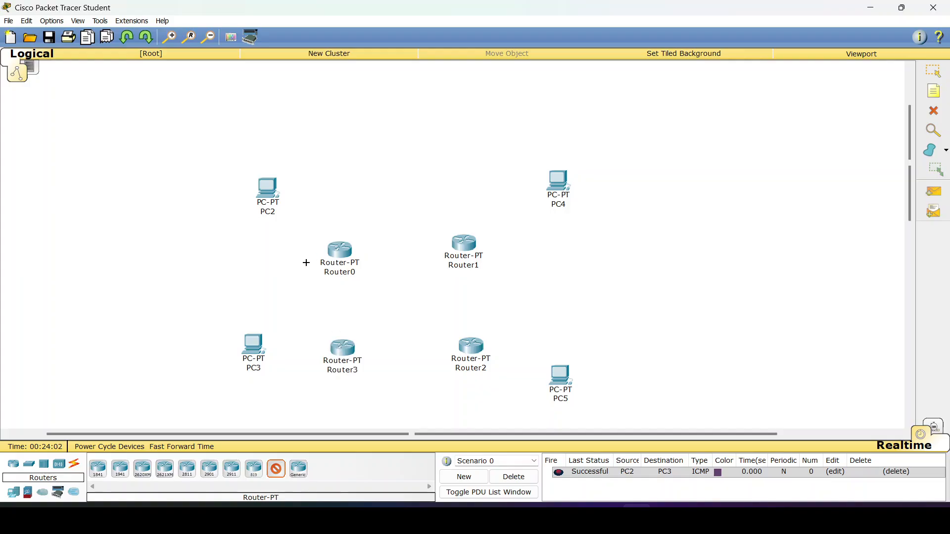
Step: Move PC2, PC3, PC5 and PC4 outward, away from the square of routers
left_click(934, 70)
left_click_drag(271, 198, 233, 172)
left_click_drag(254, 355, 219, 401)
left_click_drag(560, 381, 585, 402)
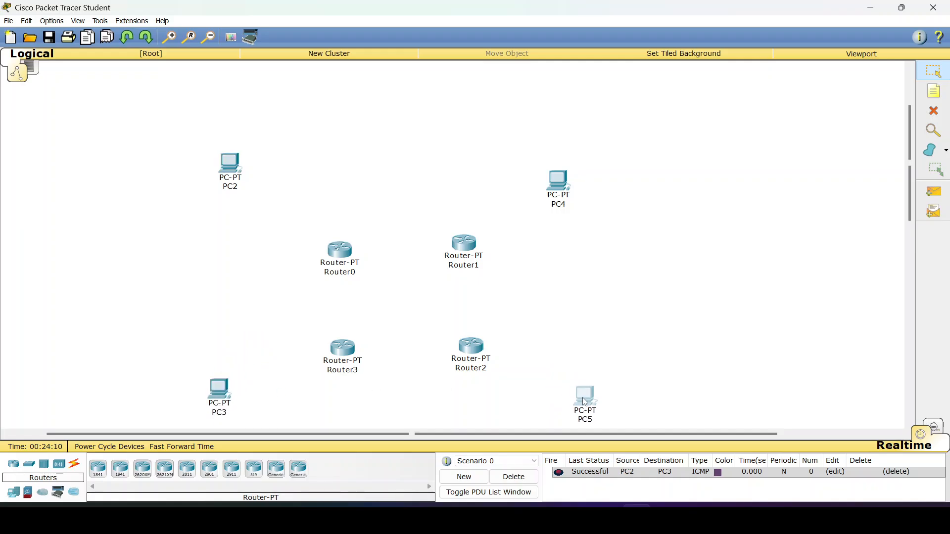
left_click_drag(561, 186, 582, 173)
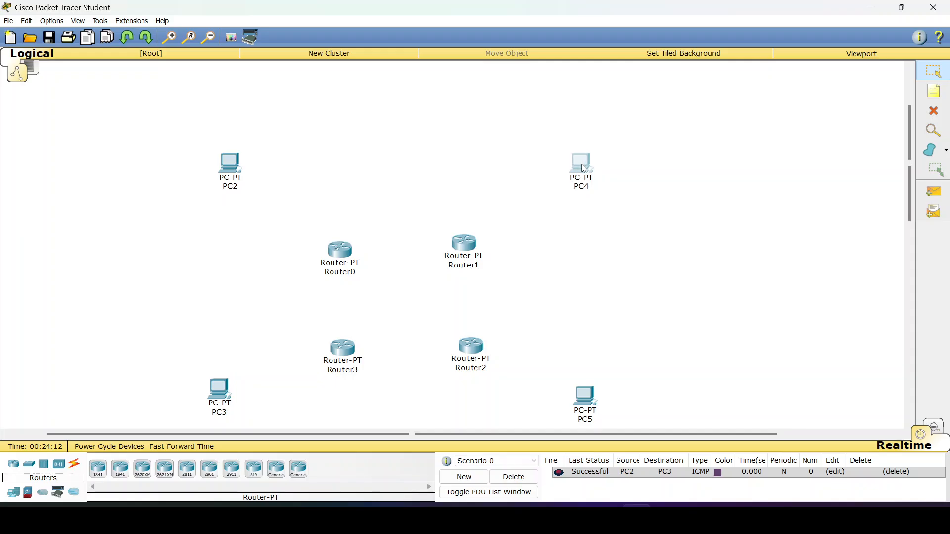
Step: Link Router0 to Router1 with the automatically chosen connection type, and undo the link
left_click(76, 465)
left_click(93, 472)
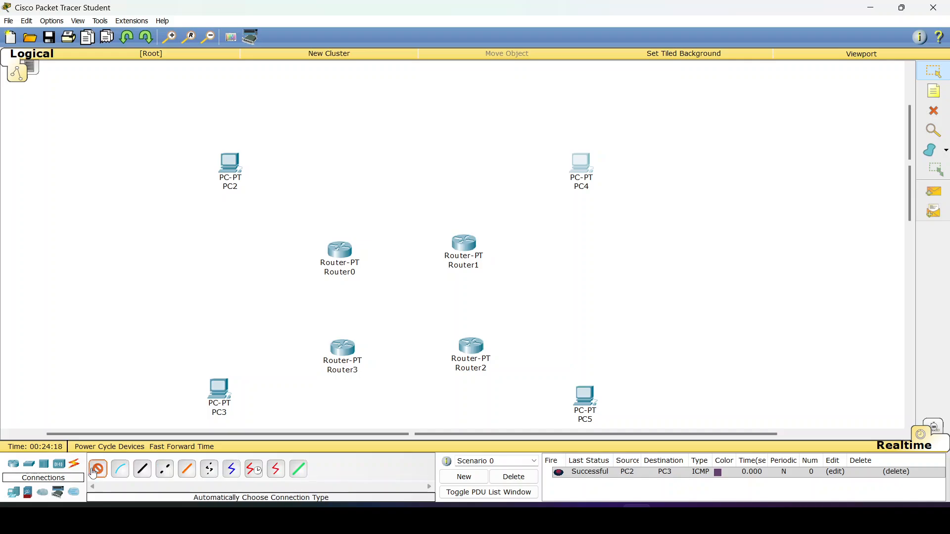
left_click(346, 251)
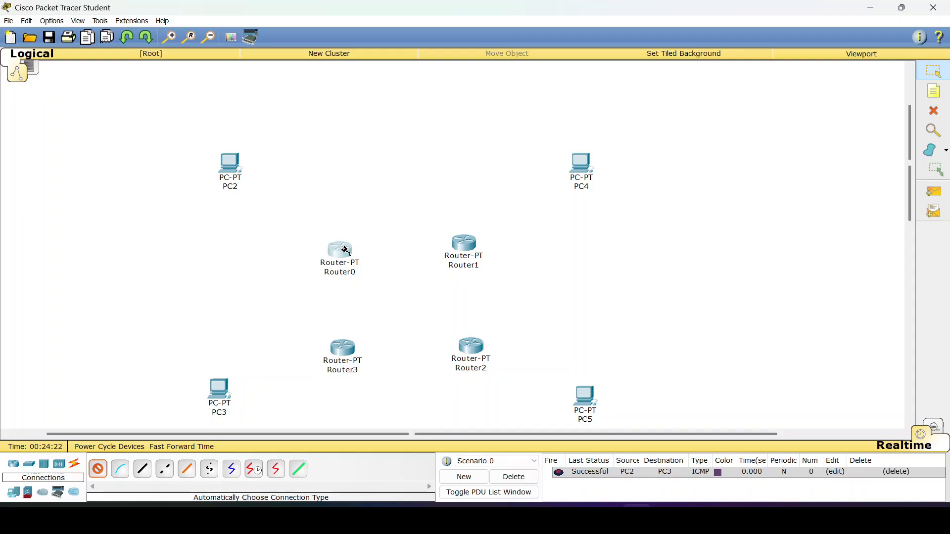
left_click(464, 249)
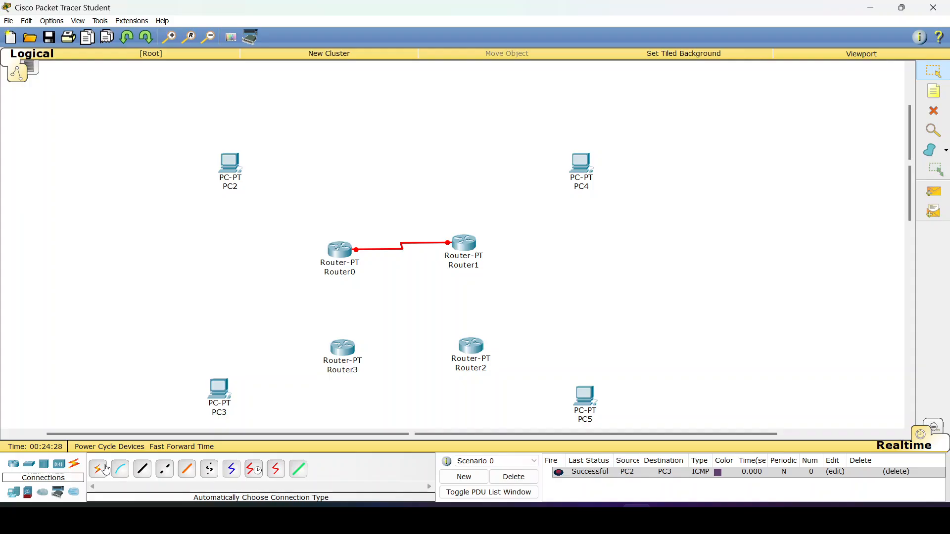
key("ctrl+z")
Step: Connect the routers in a closed ring from Router0 through Router1, Router2 and Router3 using the automatic connection type
left_click(95, 474)
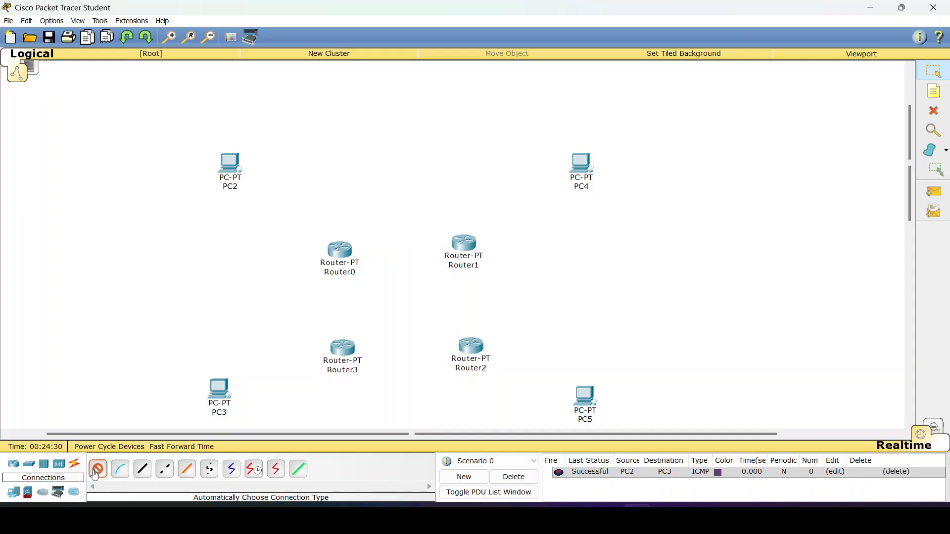
left_click(339, 251)
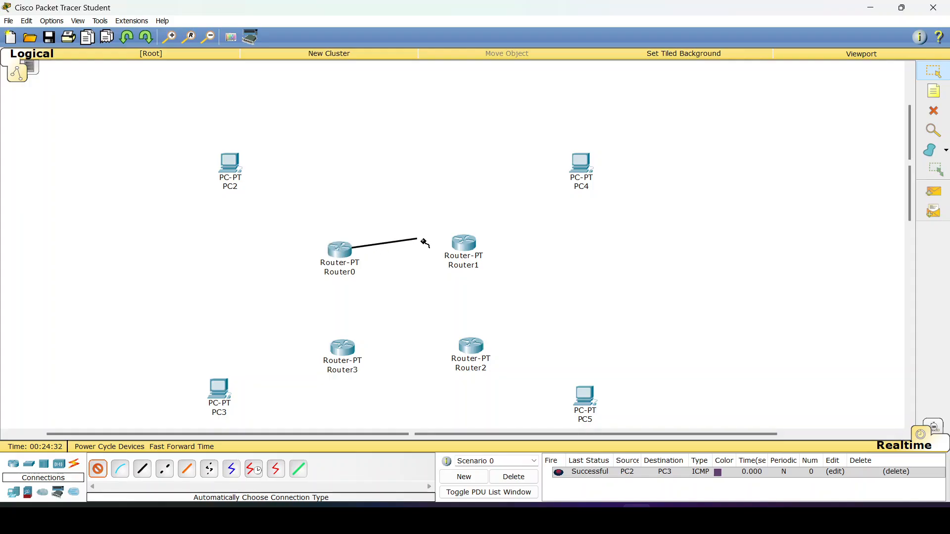
left_click(468, 246)
left_click(468, 245)
left_click(475, 348)
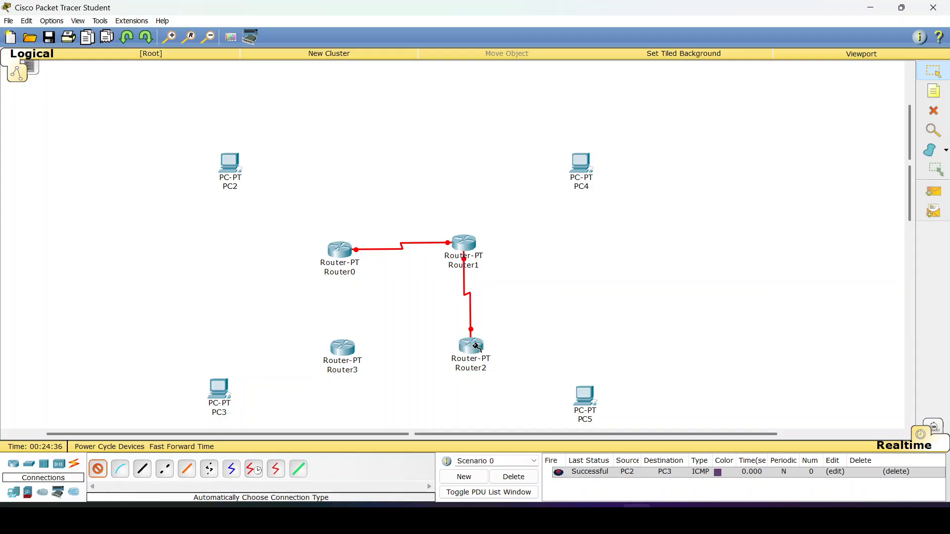
left_click(477, 347)
left_click(346, 351)
left_click(346, 351)
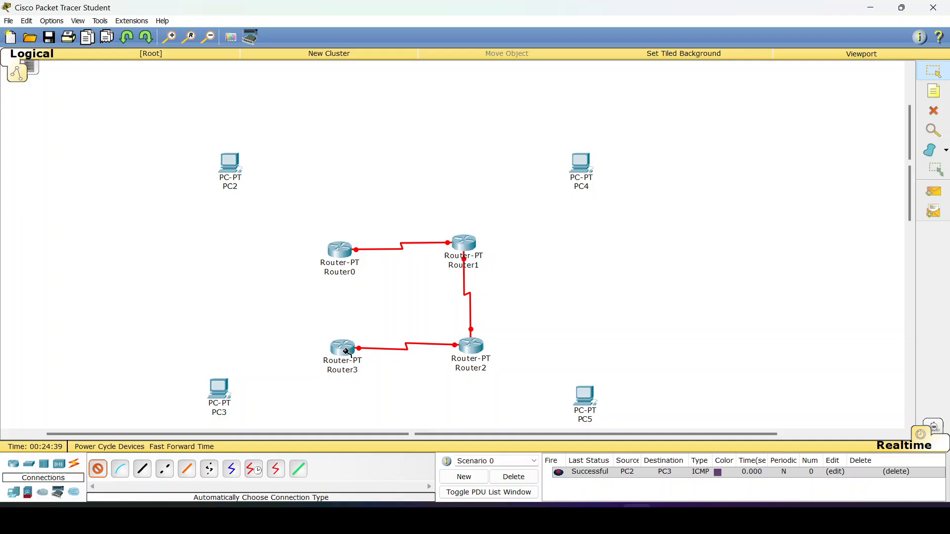
left_click(344, 250)
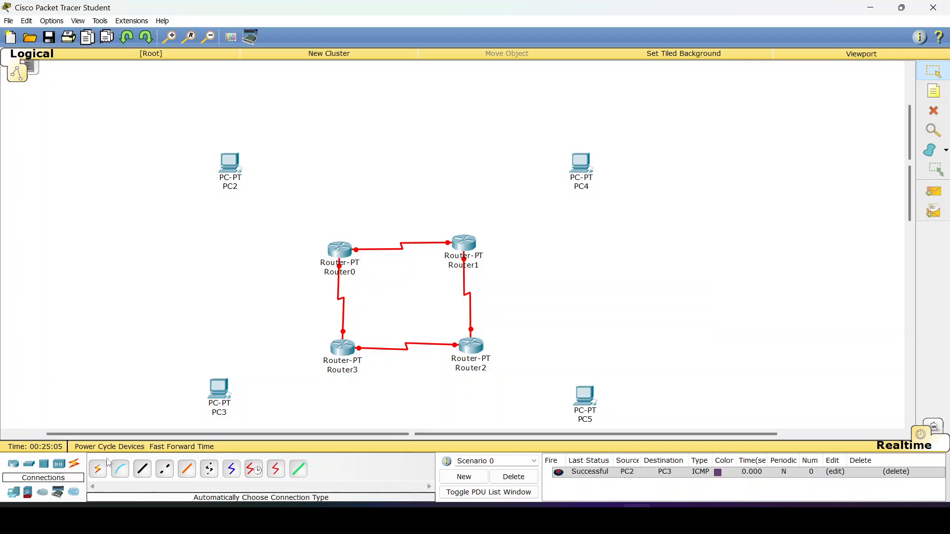
Step: Connect PC3 to Router3, PC2 to Router0, PC4 to Router1 and PC5 to Router2 with the automatic connection type
left_click(98, 468)
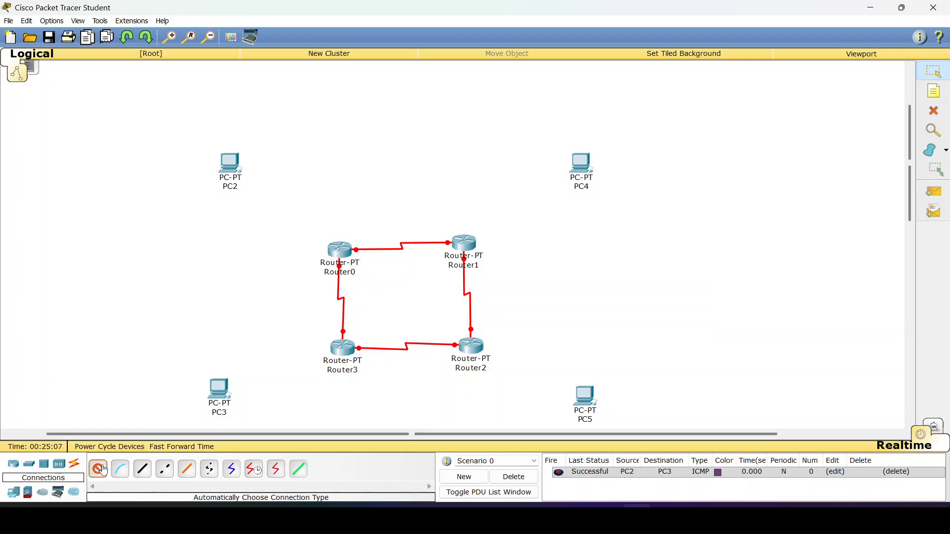
left_click(225, 386)
left_click(345, 352)
left_click(98, 469)
left_click(236, 157)
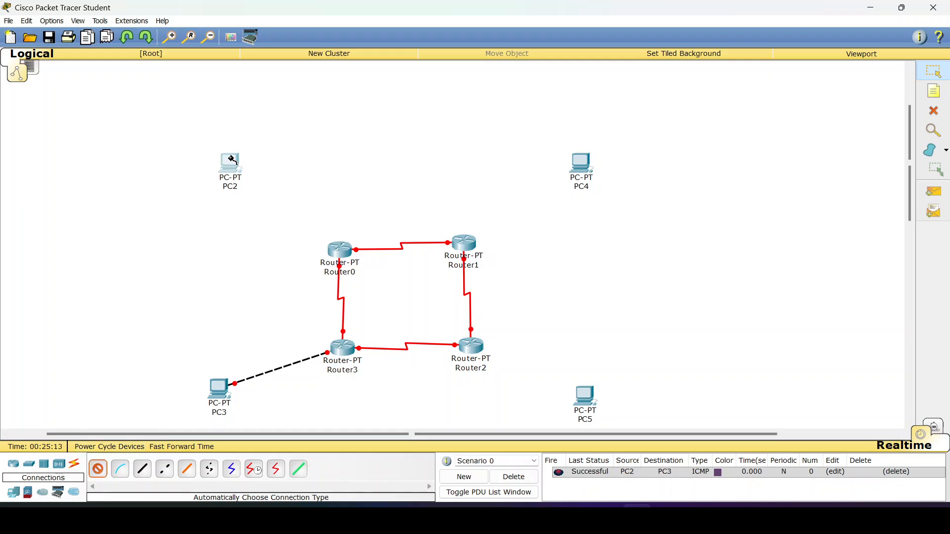
left_click(332, 249)
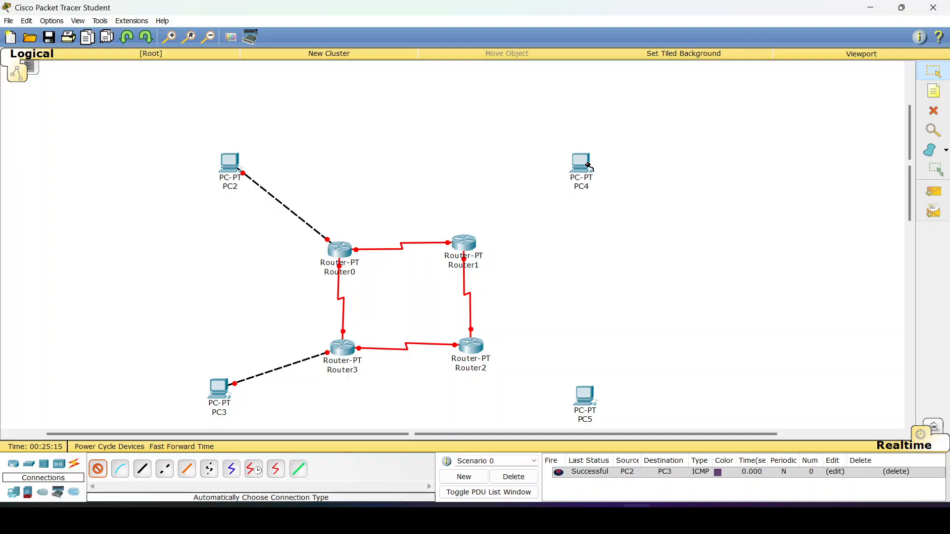
left_click(585, 166)
left_click(468, 246)
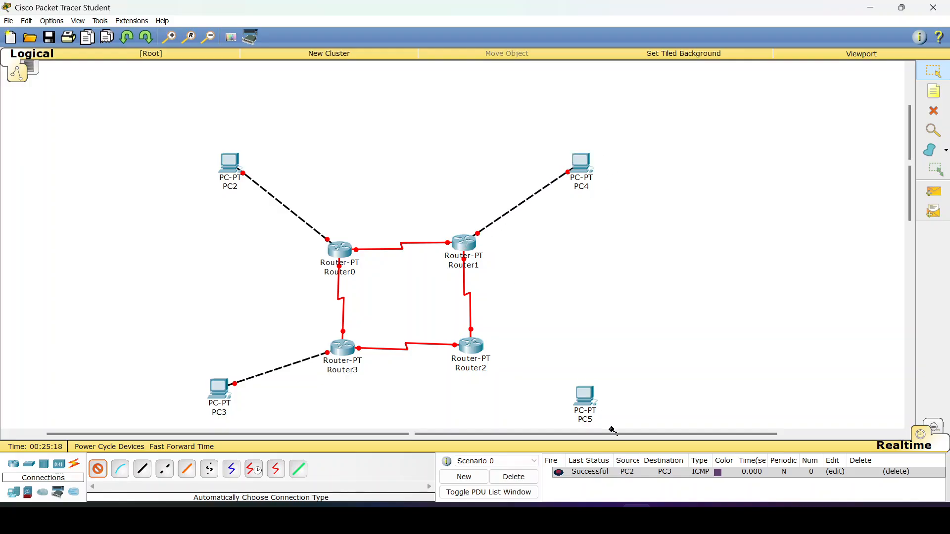
left_click(585, 396)
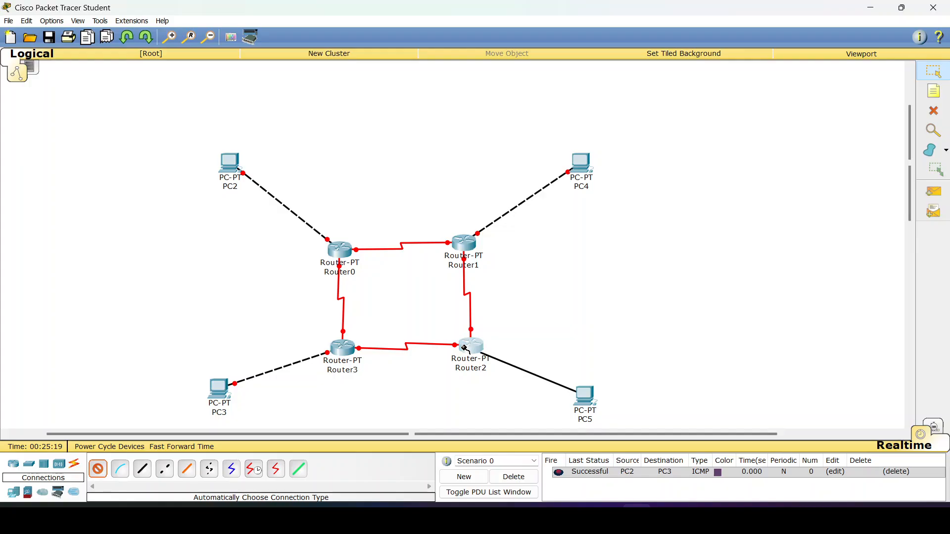
left_click(465, 348)
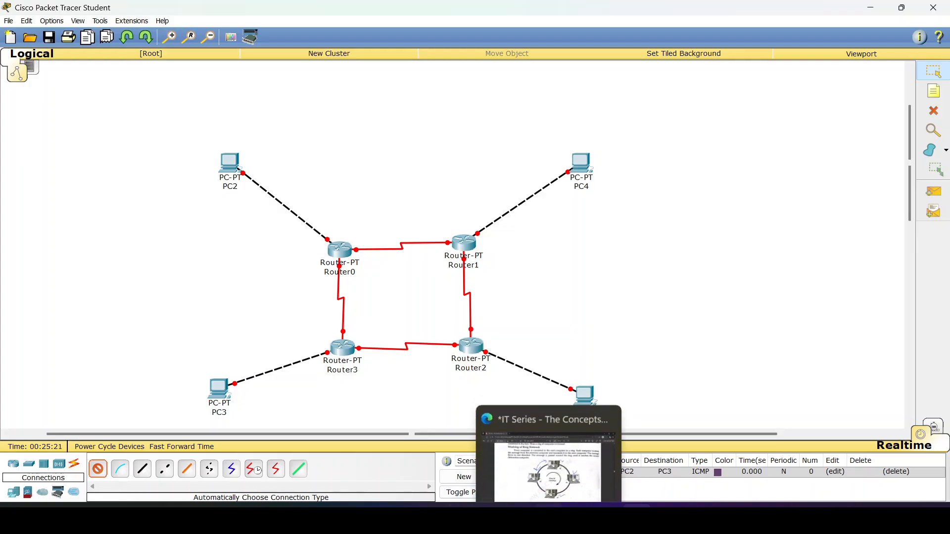
Step: Switch to the IT Series PDF and draw message-flow arrows between the computers in the ring topology figure
left_click(549, 517)
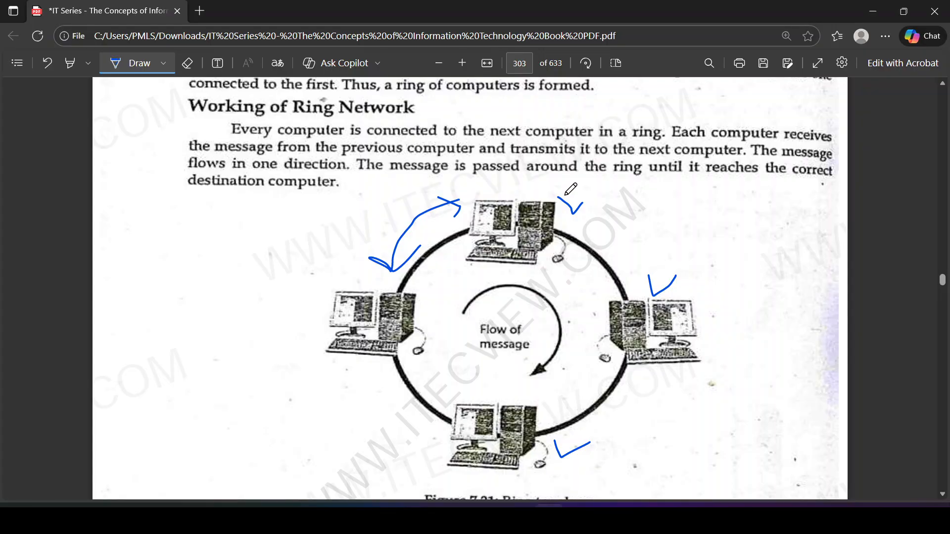
mouse_move(565, 196)
left_mouse_down()
mouse_move(649, 242)
mouse_move(649, 267)
mouse_move(673, 248)
left_mouse_up()
mouse_move(664, 375)
left_mouse_down()
mouse_move(652, 400)
mouse_move(581, 453)
mouse_move(596, 467)
left_mouse_up()
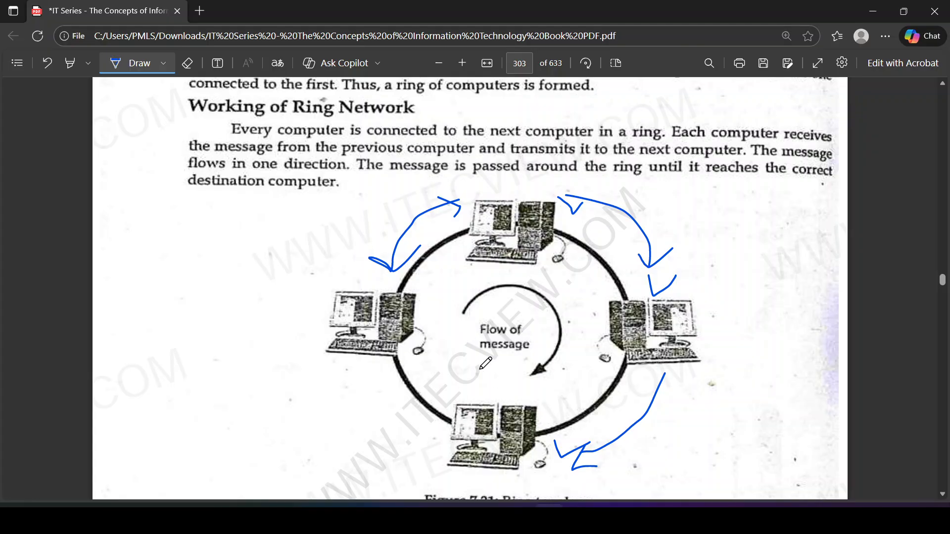
Step: Return to Packet Tracer and send a simple PDU from PC2 to PC4
left_click(636, 519)
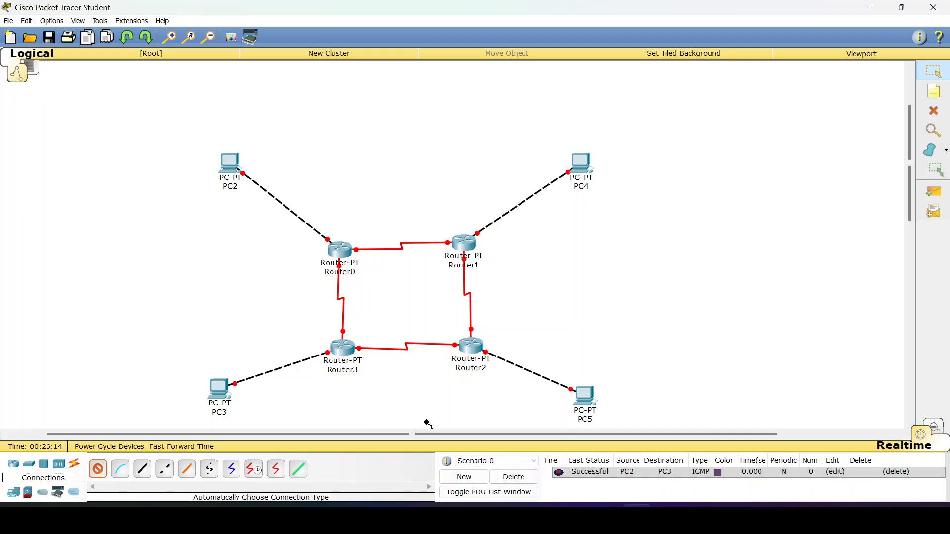
left_click(934, 194)
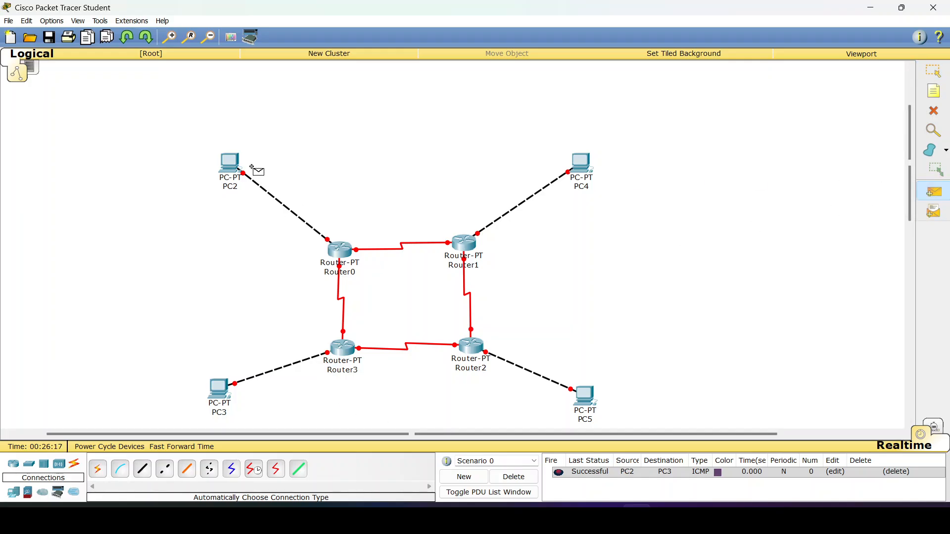
left_click(231, 164)
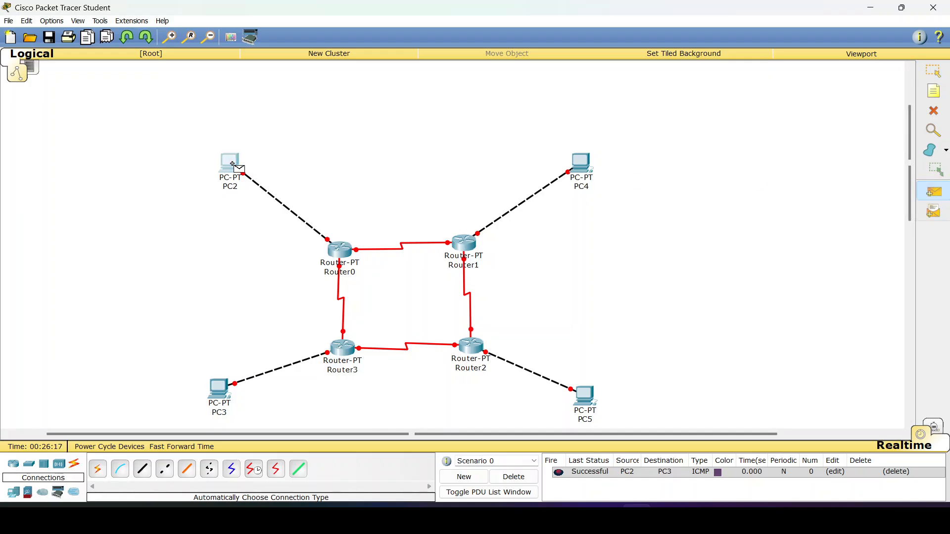
left_click(580, 165)
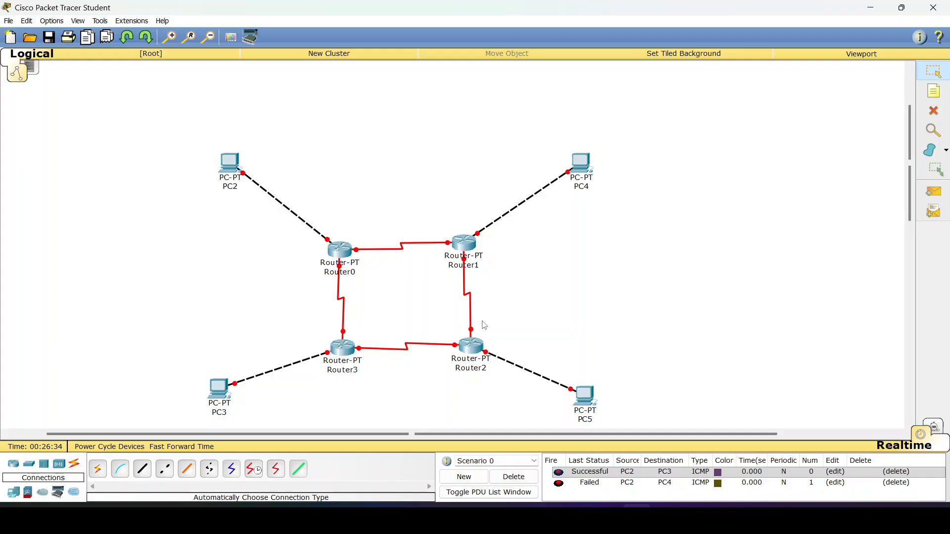
Step: Delete all four routers together with their links, keeping only the four PCs in the workspace
left_click(936, 112)
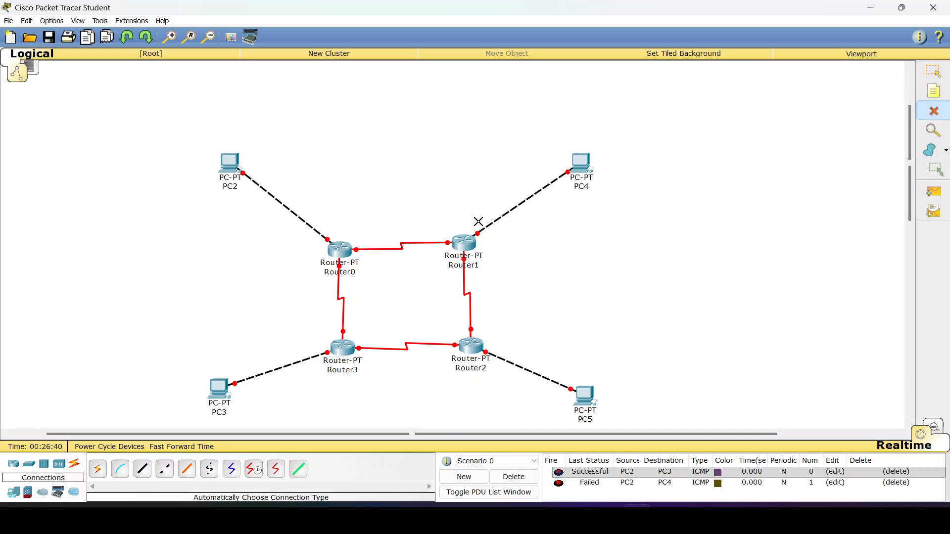
left_click(465, 247)
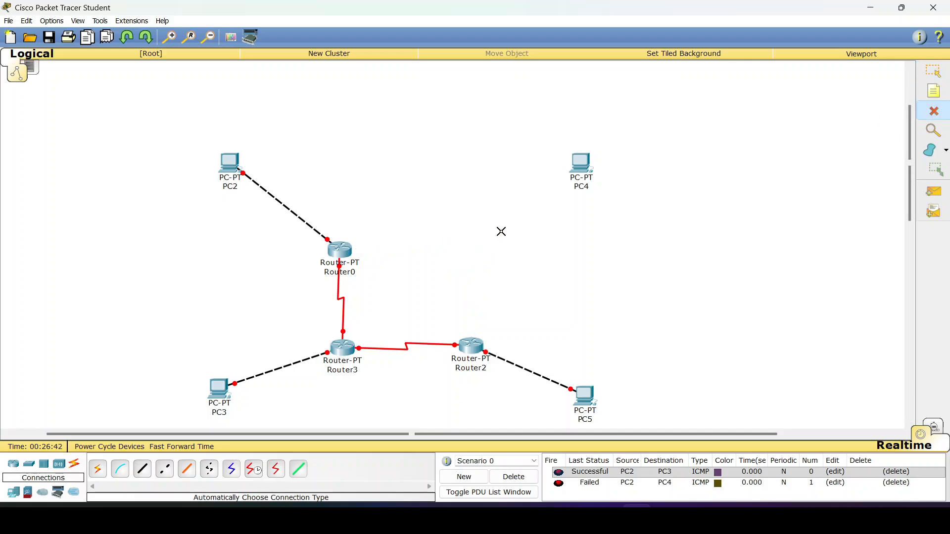
left_click(341, 249)
left_click(345, 346)
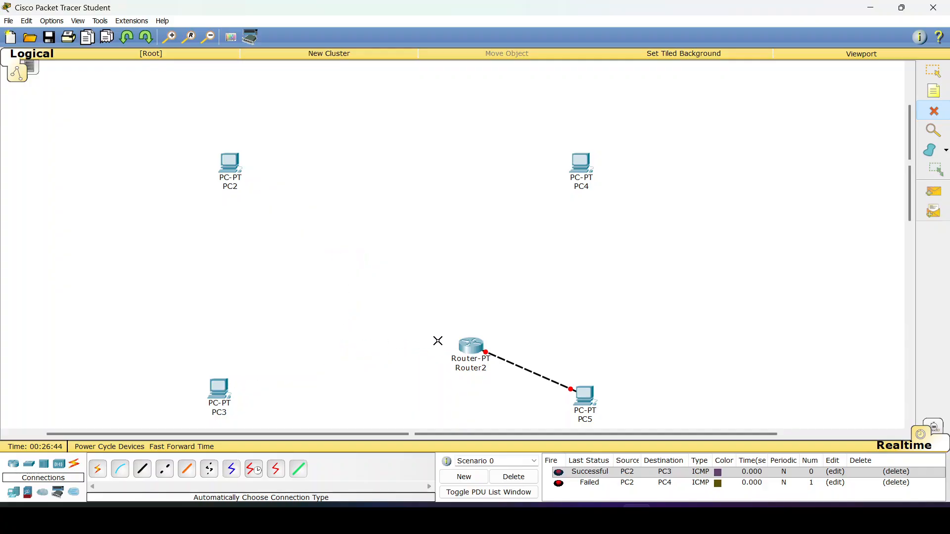
left_click(468, 349)
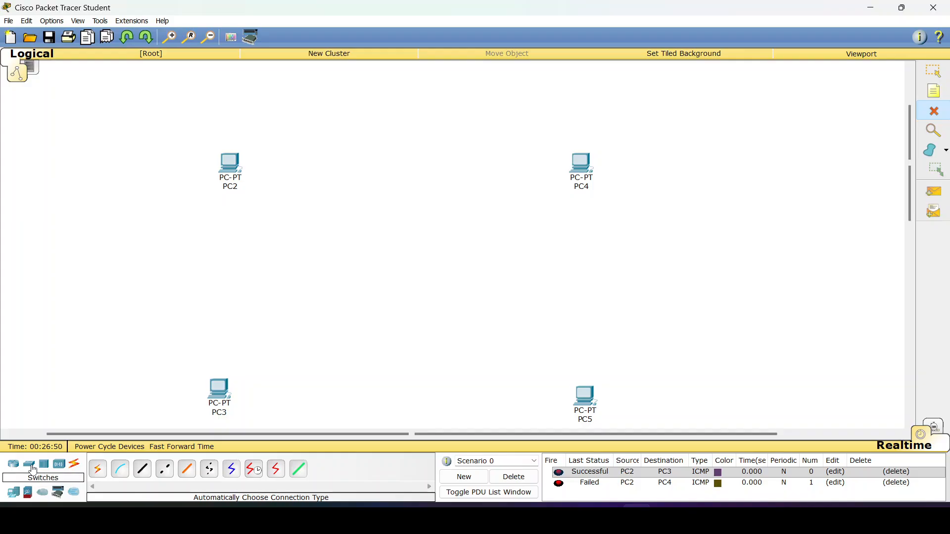
Step: Place four Switch-PT-Empty switches in a square between the PCs
left_click(33, 469)
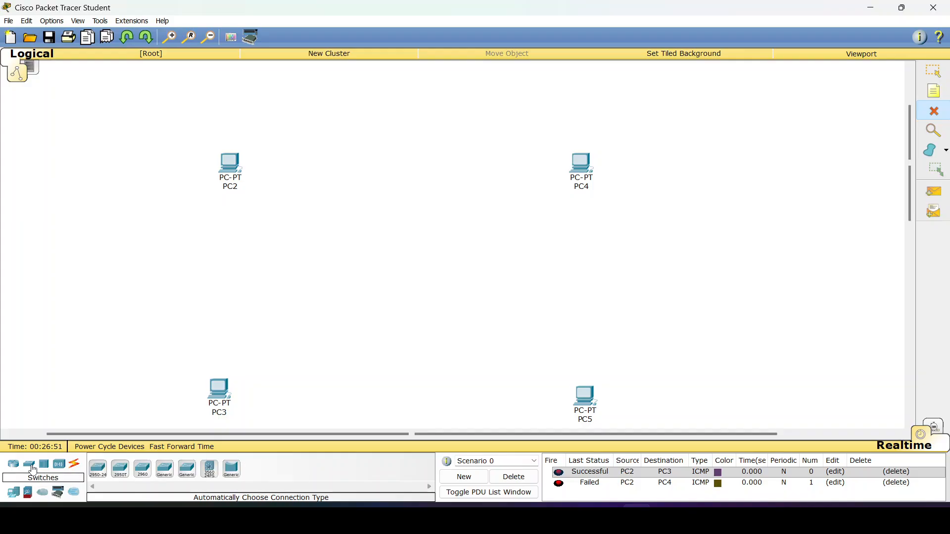
left_click(193, 480)
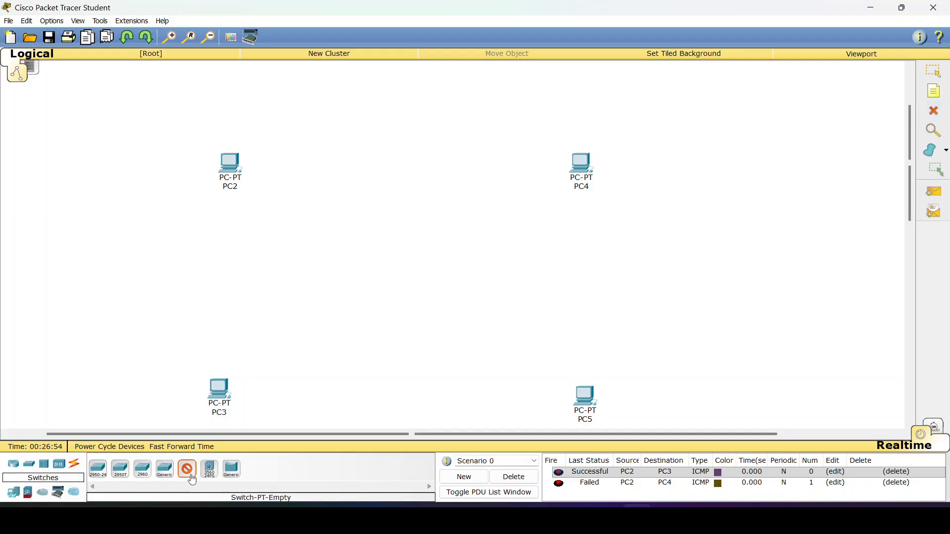
left_click(306, 241)
left_click(460, 246)
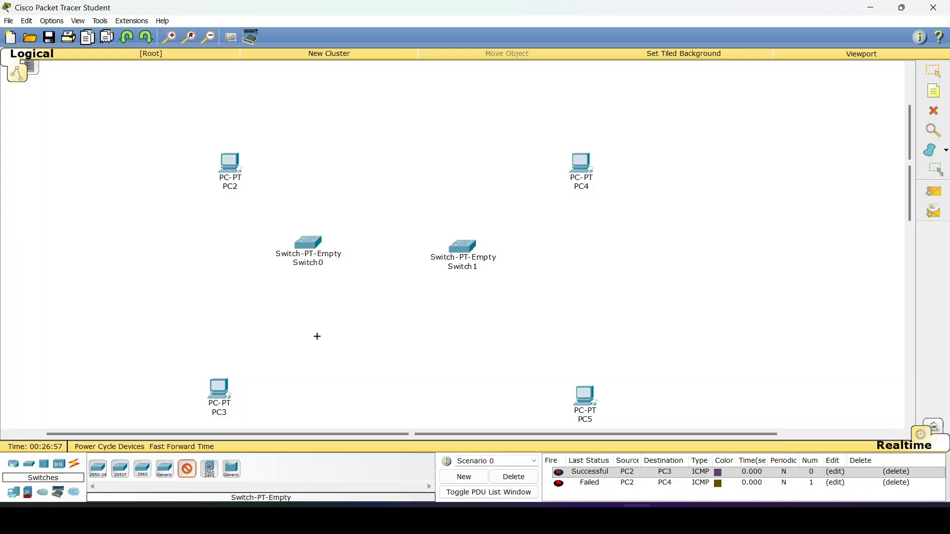
left_click(465, 355)
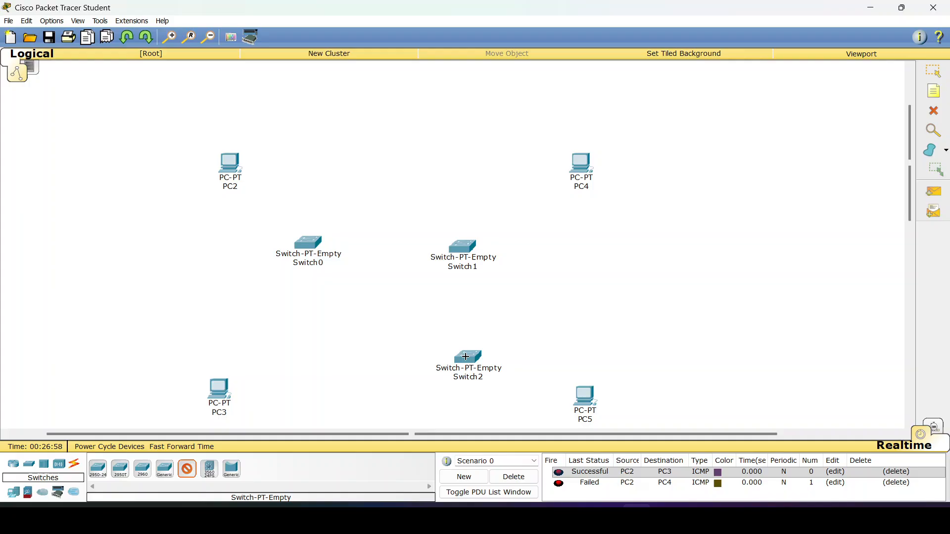
left_click(307, 355)
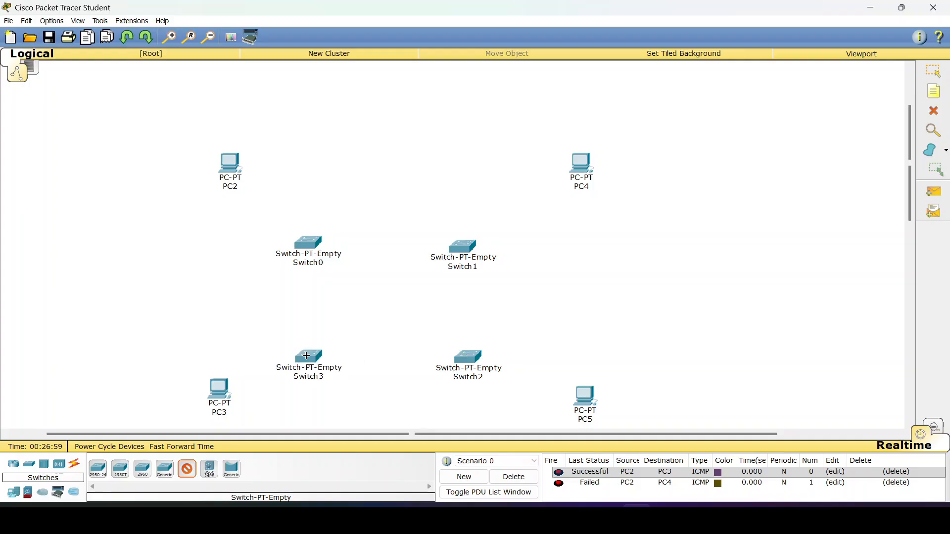
Step: Try to connect Switch0 to Switch1 using the automatic connection type
left_click(74, 464)
left_click(98, 468)
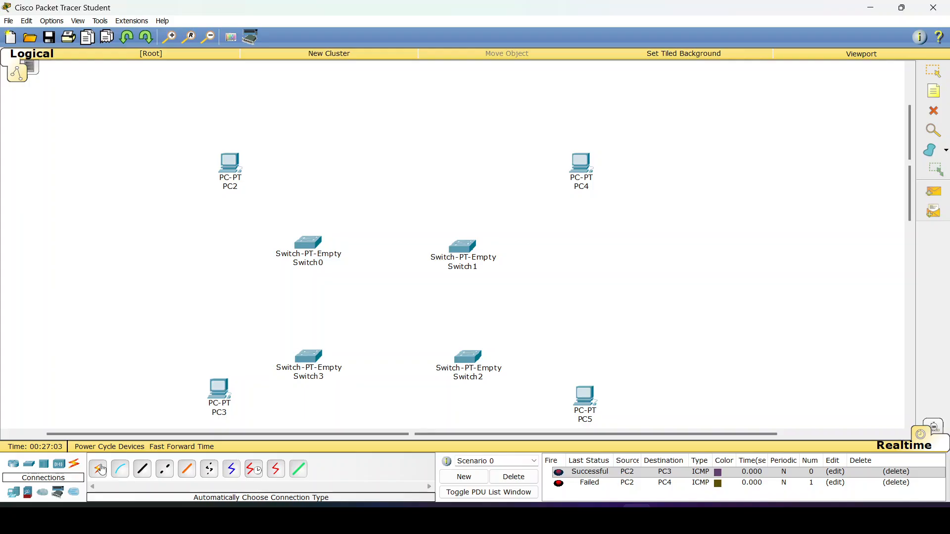
left_click(306, 246)
left_click(462, 245)
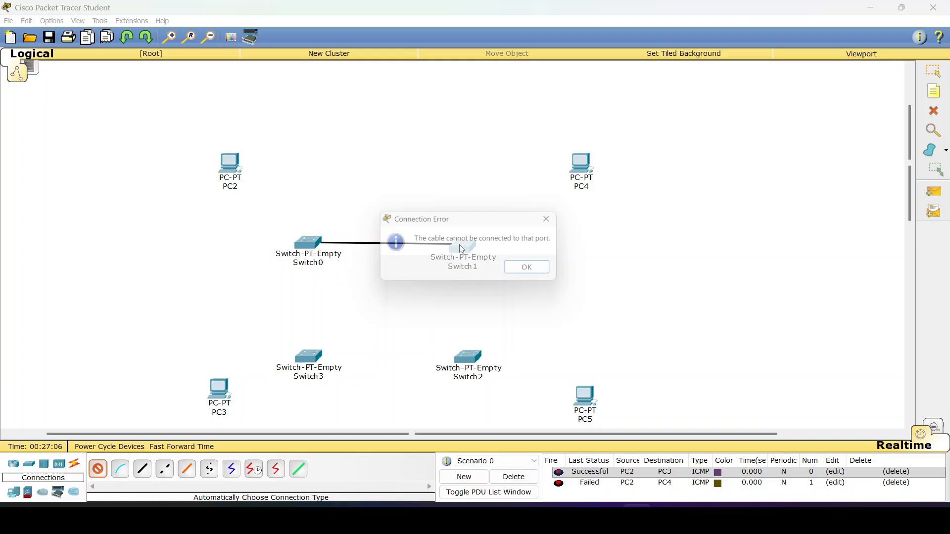
left_click(526, 272)
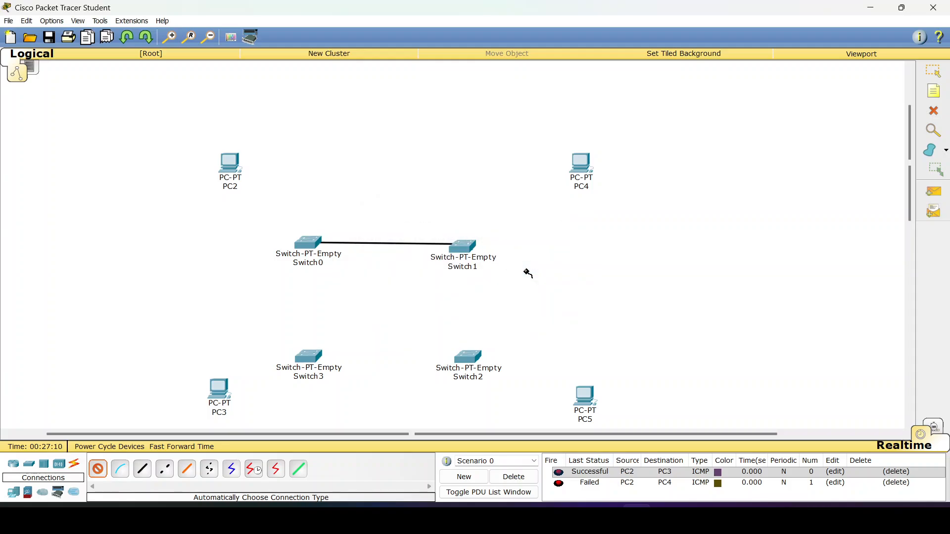
left_click(464, 248)
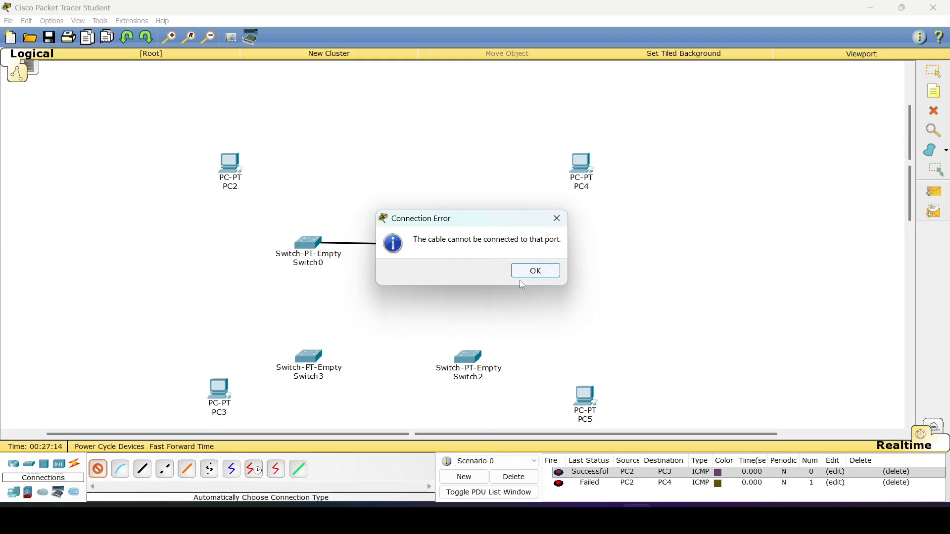
left_click(529, 271)
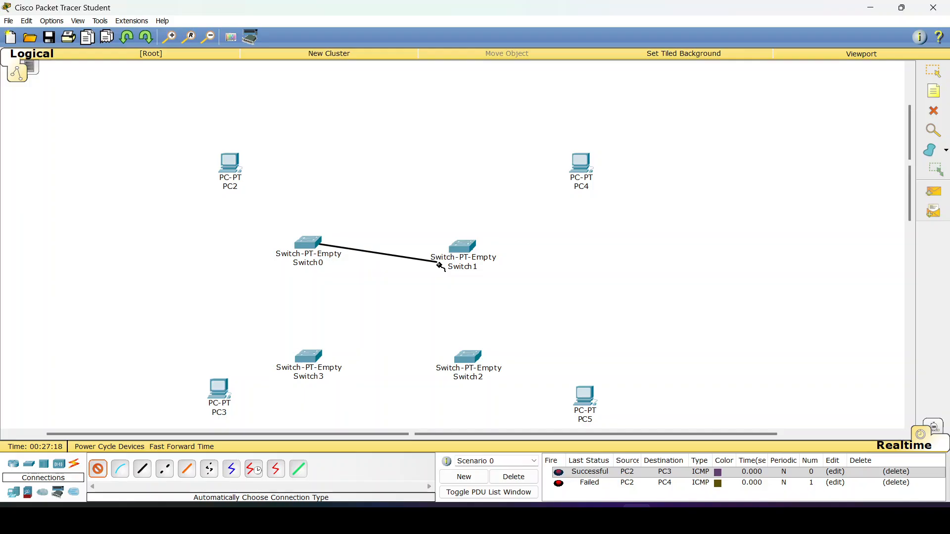
Step: Remove all four empty switches from the workspace
key("ctrl+z")
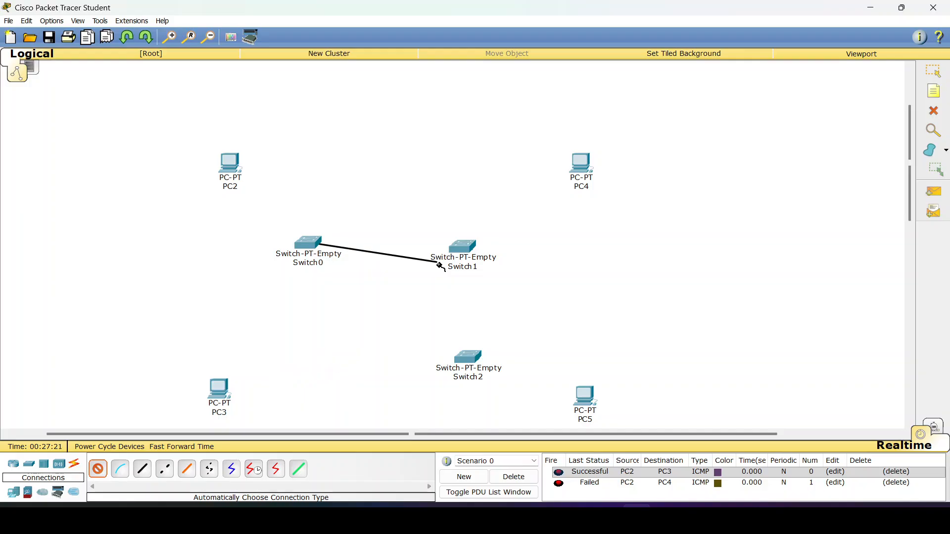
left_click(934, 111)
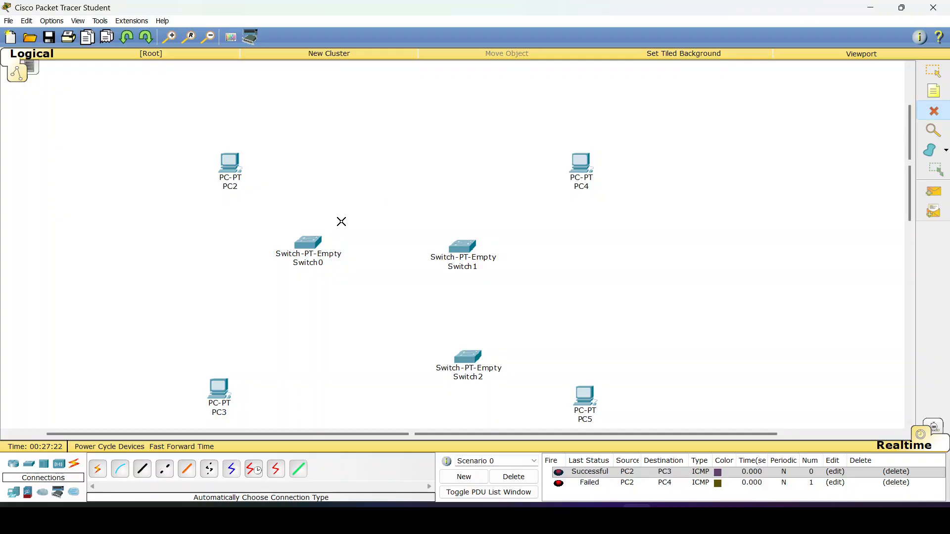
left_click(468, 358)
left_click(297, 245)
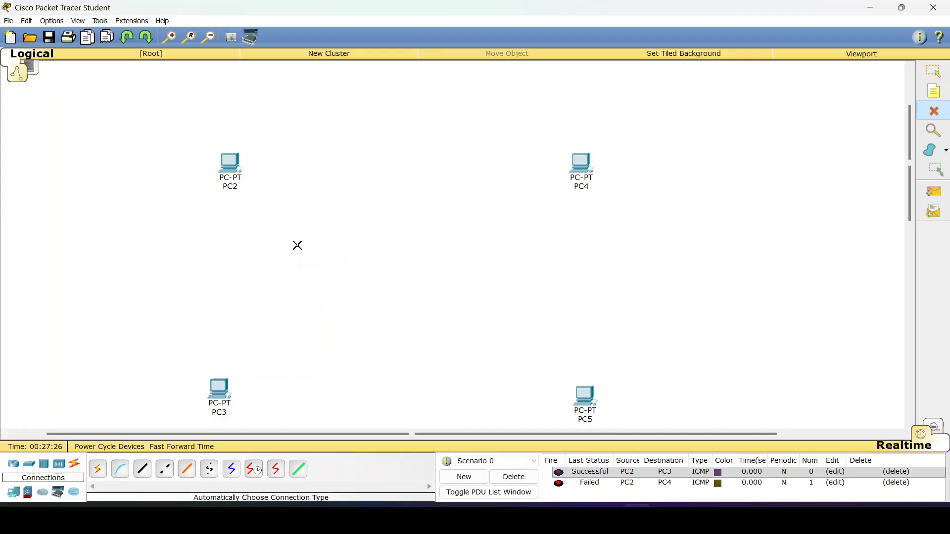
Step: Place four generic Hub-PT hubs in a square between the PCs, going clockwise from the one near PC2
left_click(43, 463)
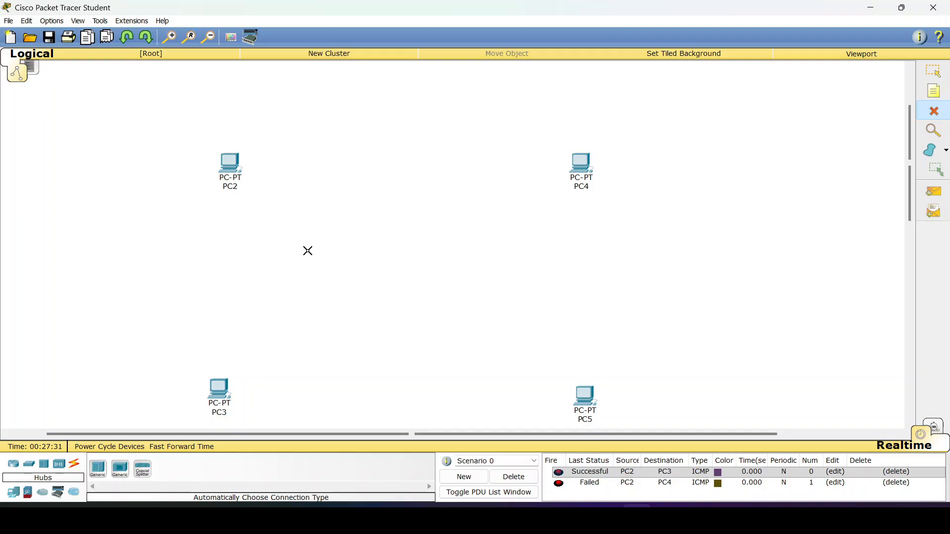
left_click(98, 469)
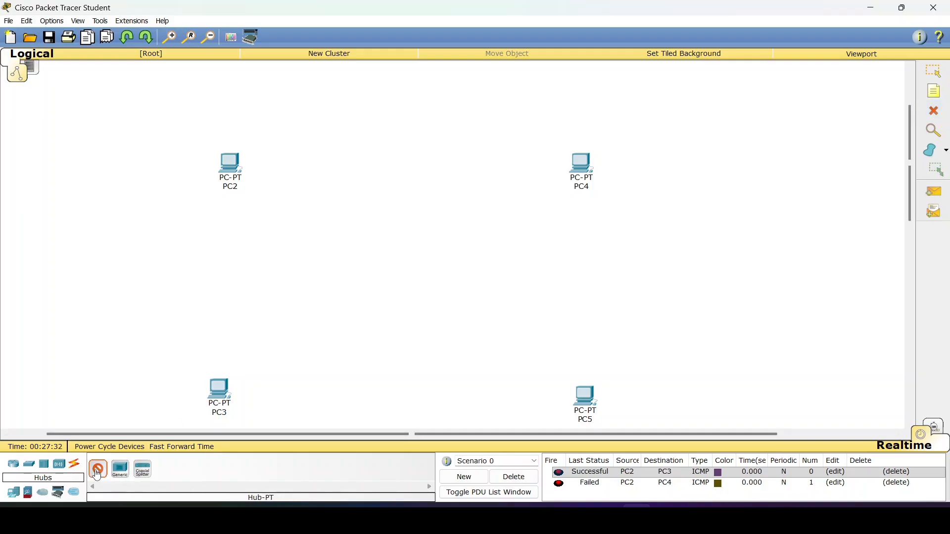
left_click(299, 257)
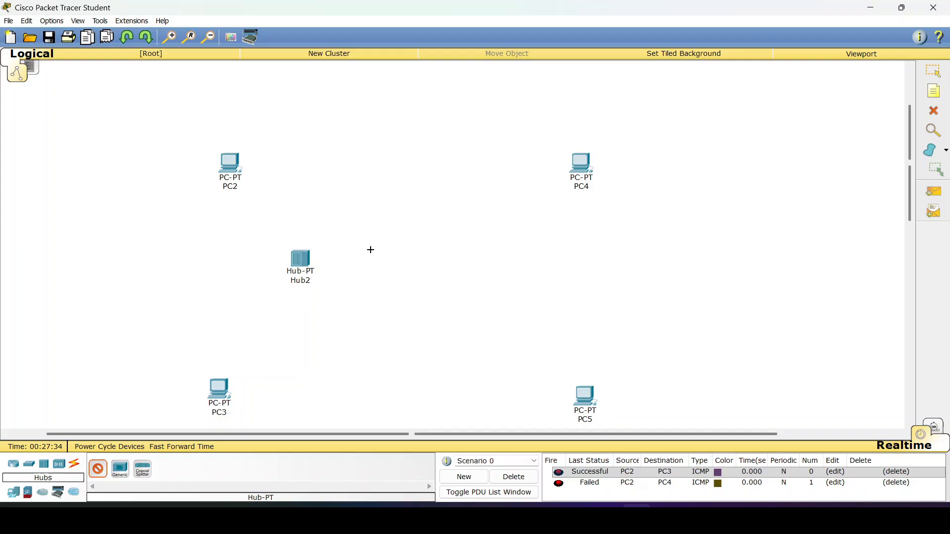
left_click(461, 256)
left_click(466, 361)
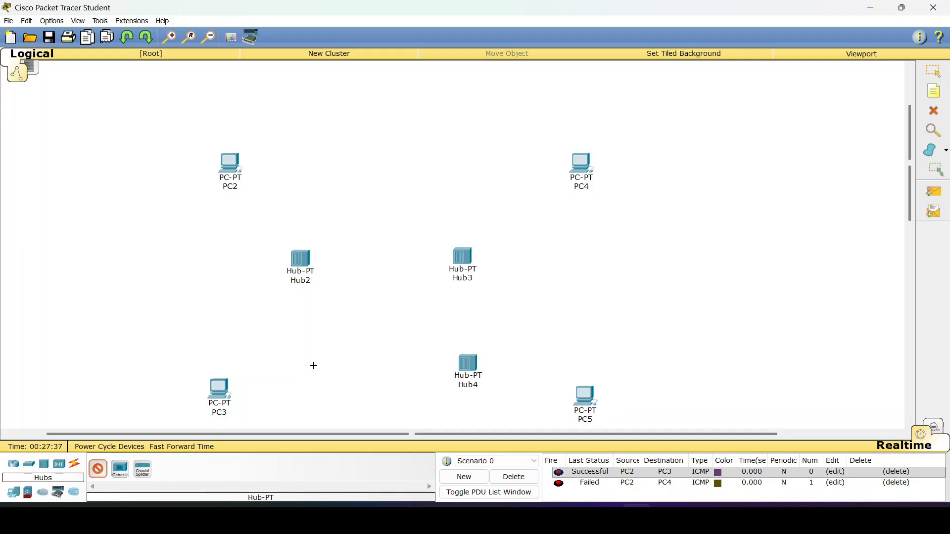
left_click(293, 365)
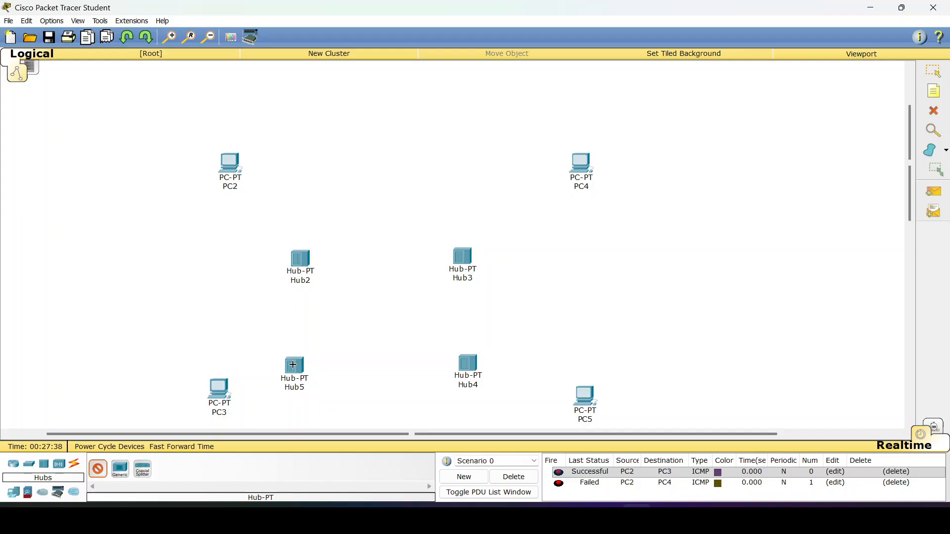
Step: Connect the hubs in a closed ring from Hub2 through Hub3, Hub4 and Hub5 using the automatic connection type
left_click(74, 464)
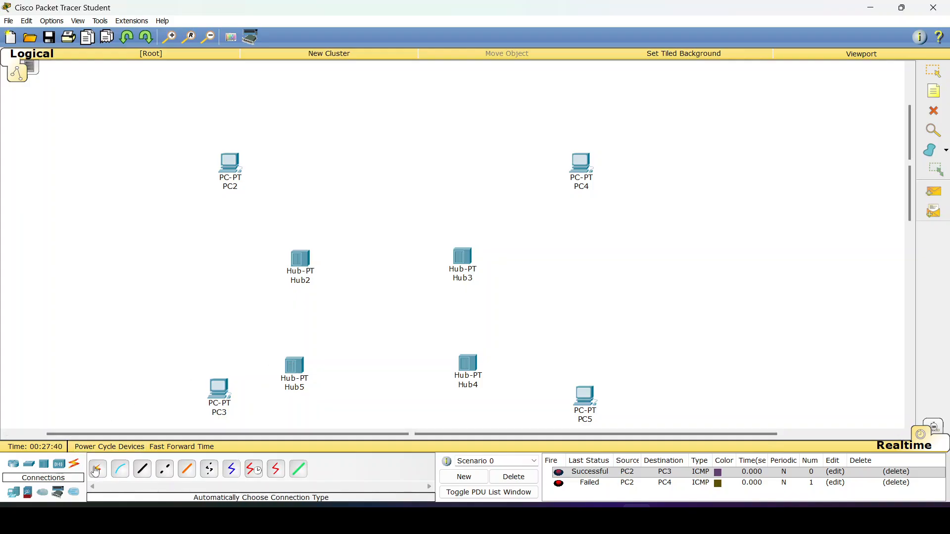
left_click(95, 471)
left_click(306, 256)
left_click(464, 262)
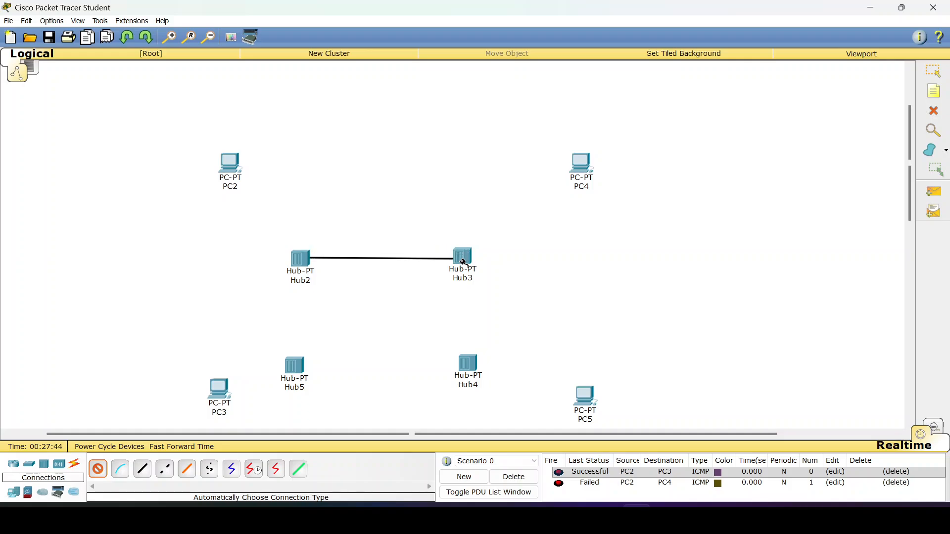
left_click(463, 261)
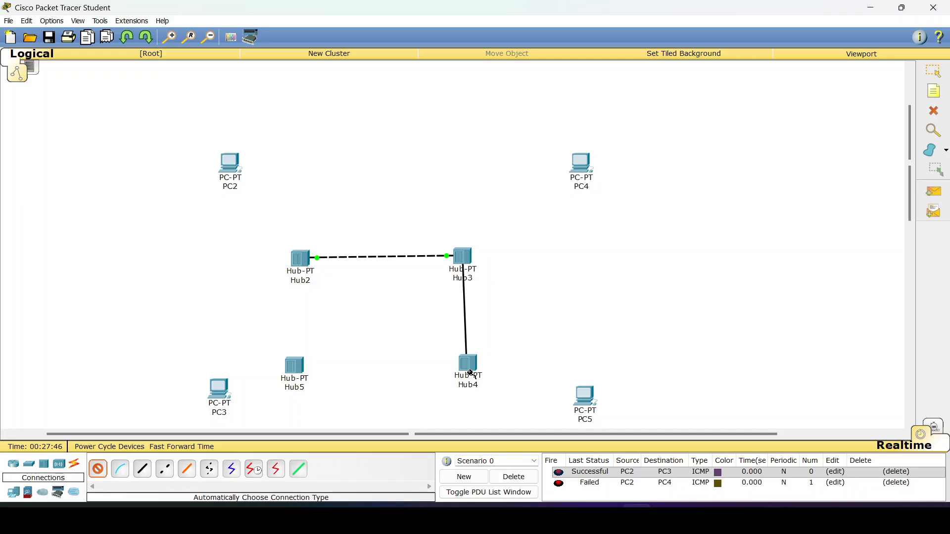
left_click(458, 371)
left_click(468, 368)
left_click(305, 367)
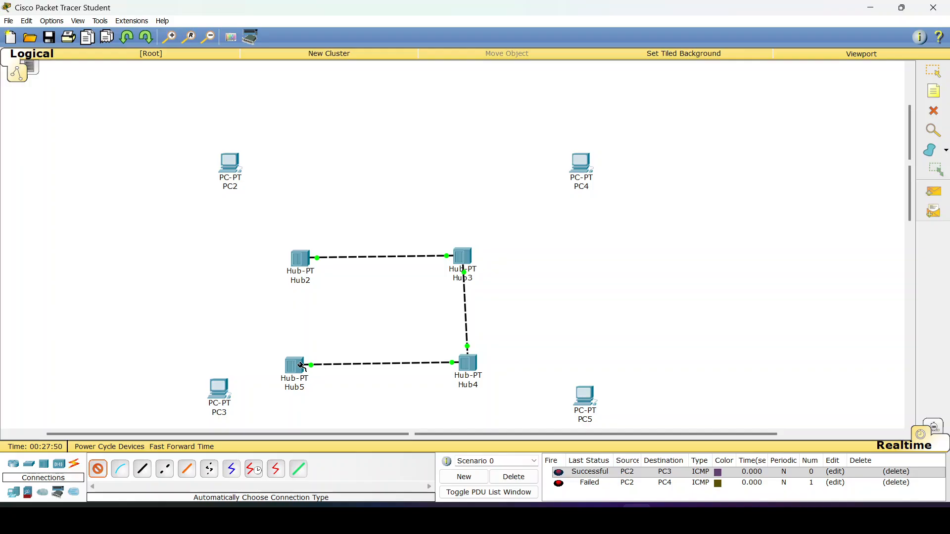
left_click(301, 366)
left_click(307, 255)
Step: Connect PC2 to Hub2, PC3 to Hub5, PC4 to Hub3 and PC5 to Hub4 with the automatic connection type
left_click(234, 160)
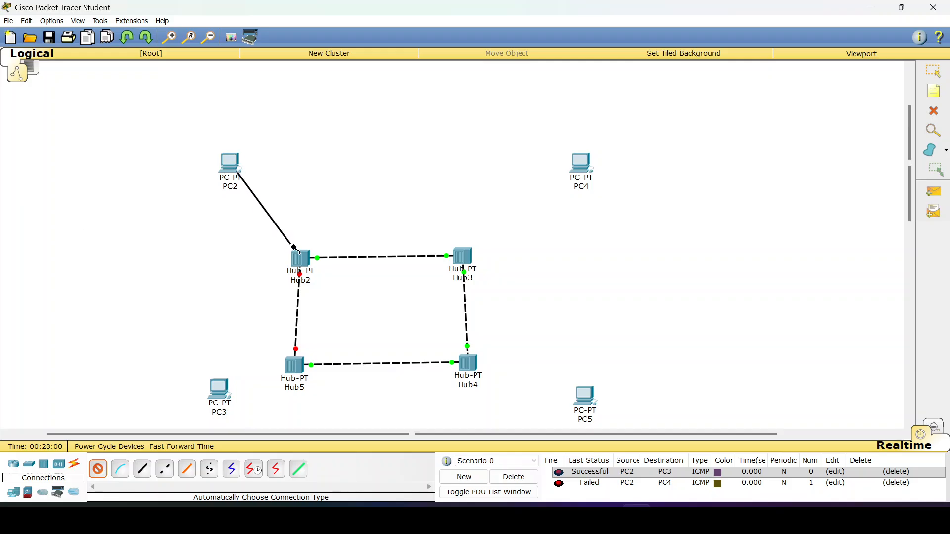
left_click(302, 259)
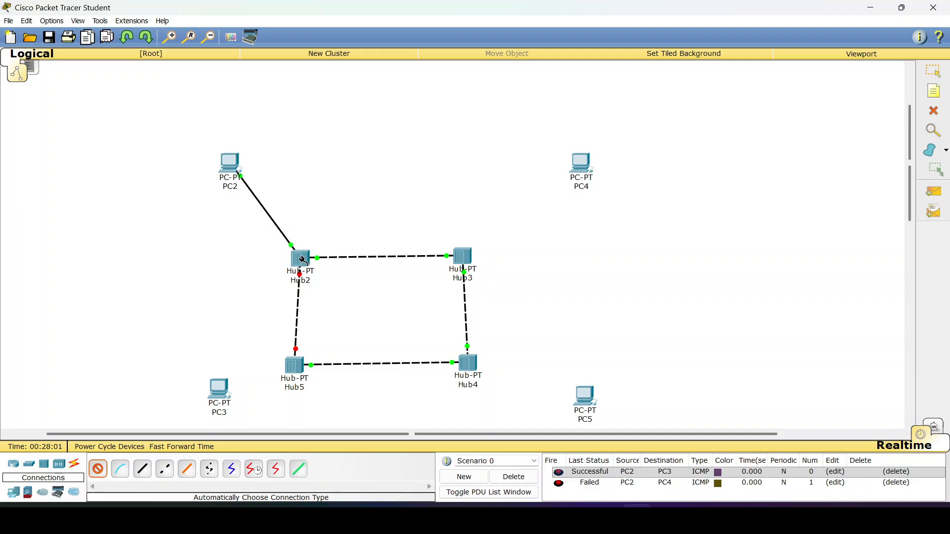
left_click(218, 391)
left_click(295, 367)
left_click(580, 162)
left_click(463, 254)
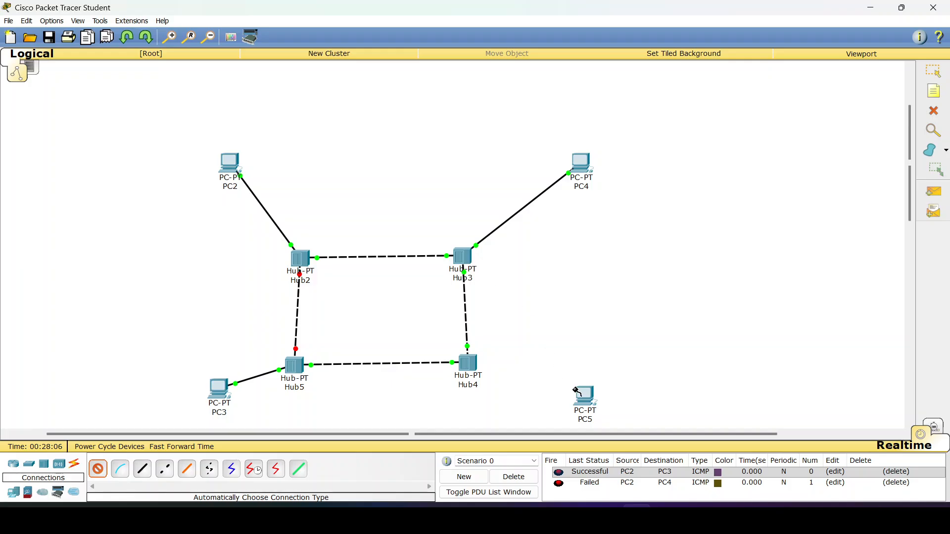
left_click(580, 395)
left_click(469, 365)
left_click(933, 75)
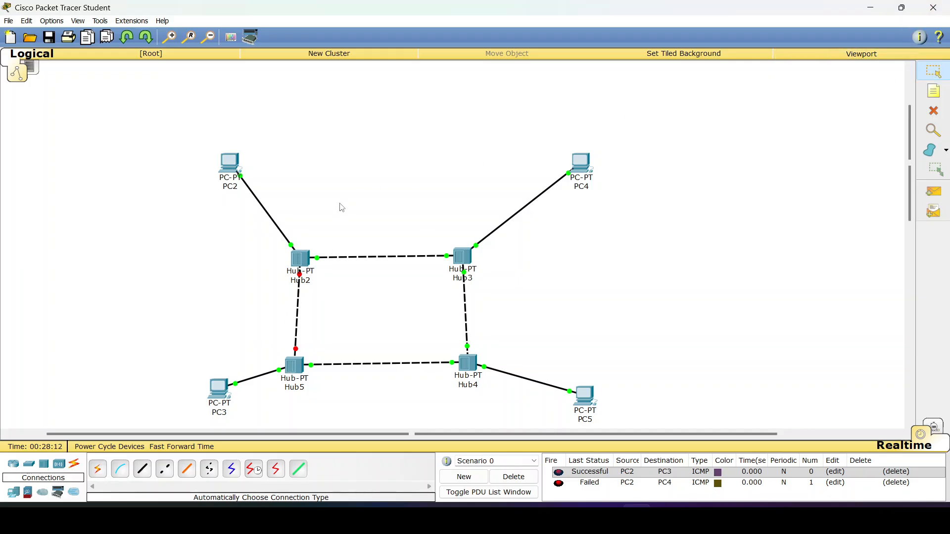
Step: Tidy the layout by moving Hub2 slightly up above Hub5 and PC3 slightly outward from the ring
left_click_drag(306, 261, 303, 253)
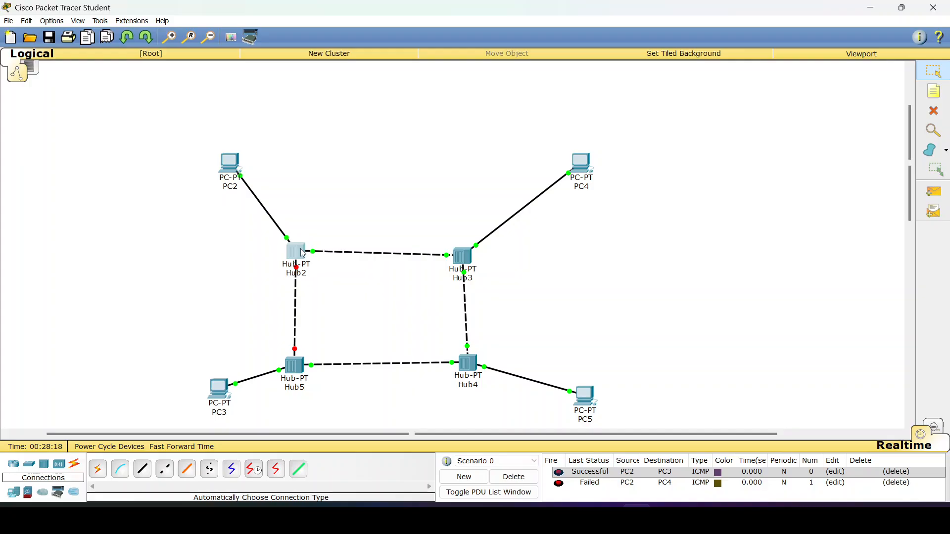
left_click_drag(224, 387, 212, 397)
left_click(231, 276)
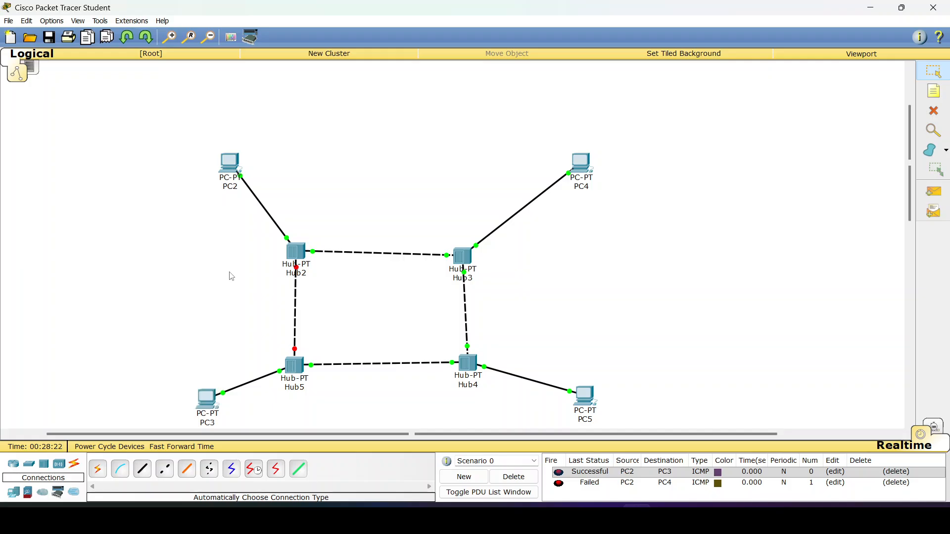
Step: Send a simple PDU from PC2 to PC5 across the hub ring
scroll(232, 276, "down", 1)
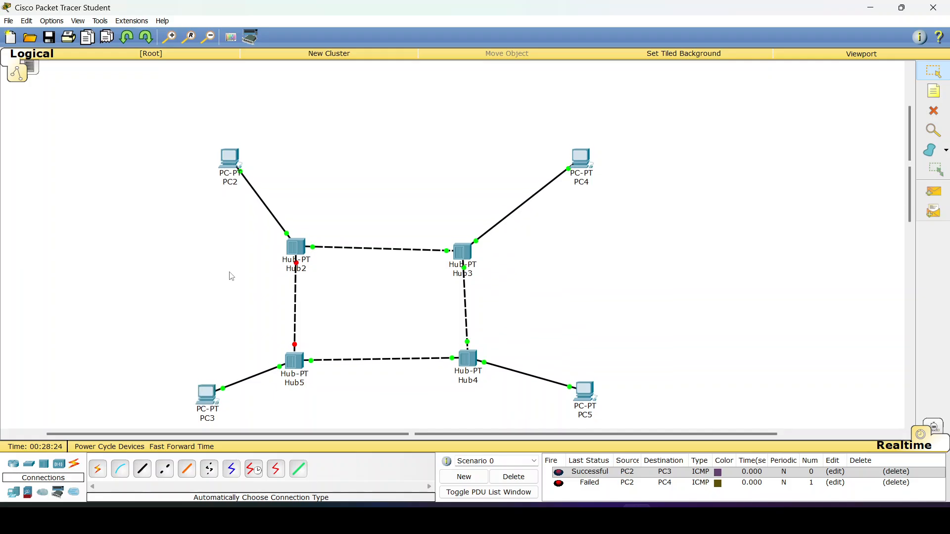
left_click(935, 191)
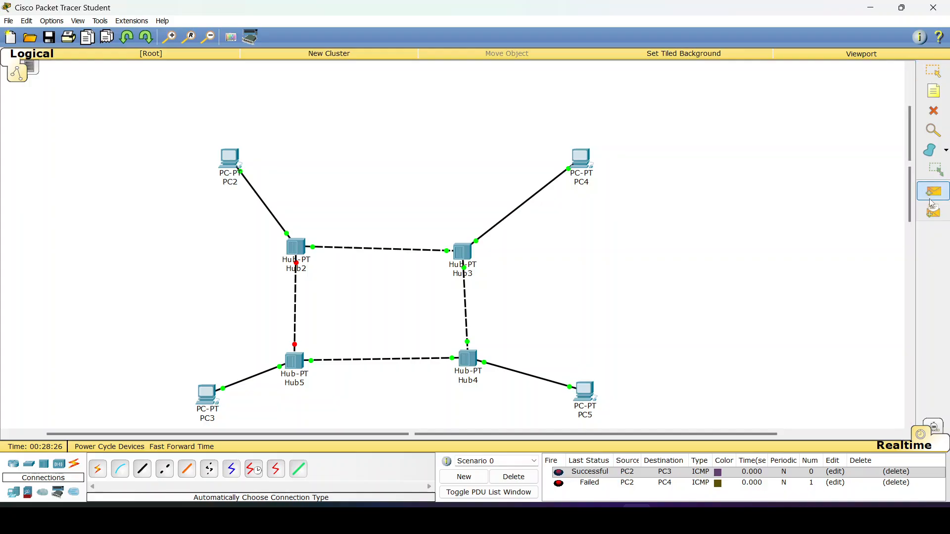
left_click(229, 159)
left_click(584, 394)
scroll(563, 436, "right", 5)
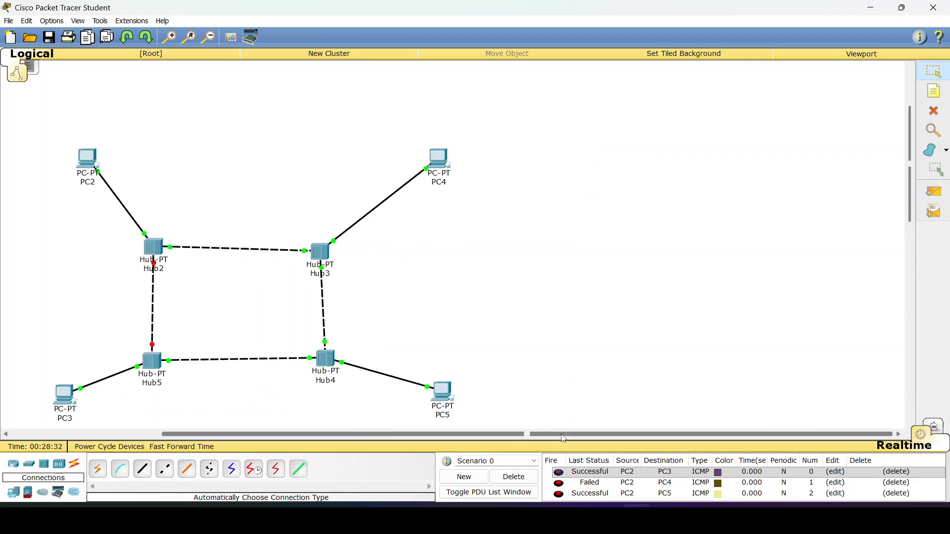
Step: Switch to simulation mode and auto-play the pending messages from PC2, then close the event list
mouse_move(608, 497)
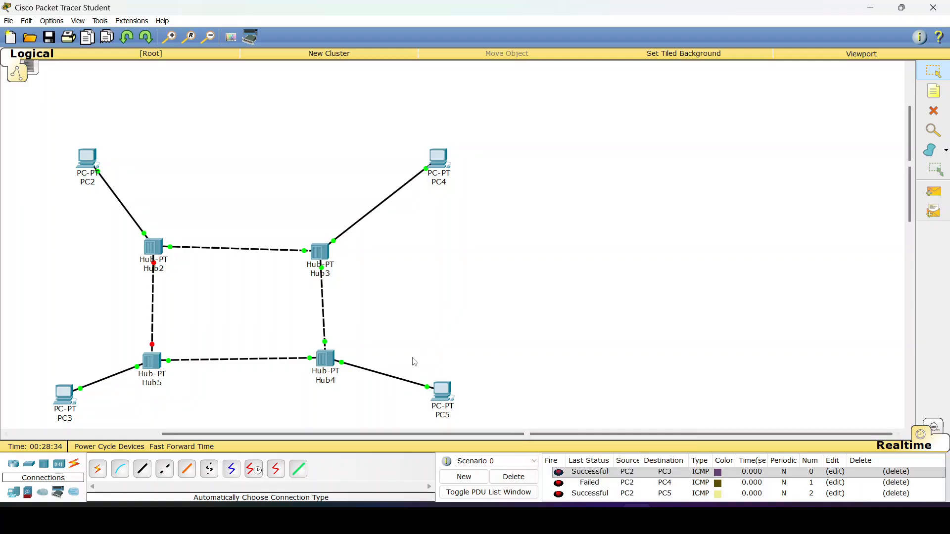
scroll(405, 346, "left", 3)
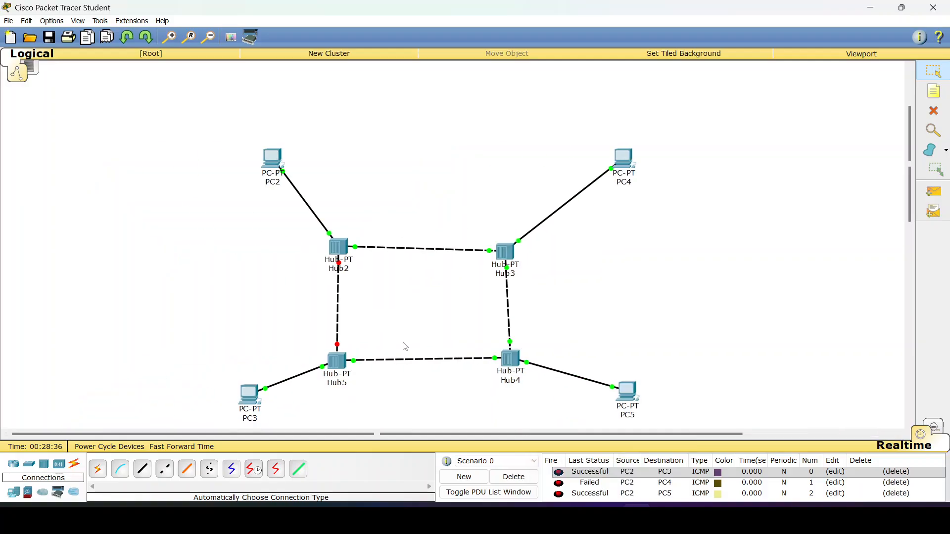
left_click(935, 428)
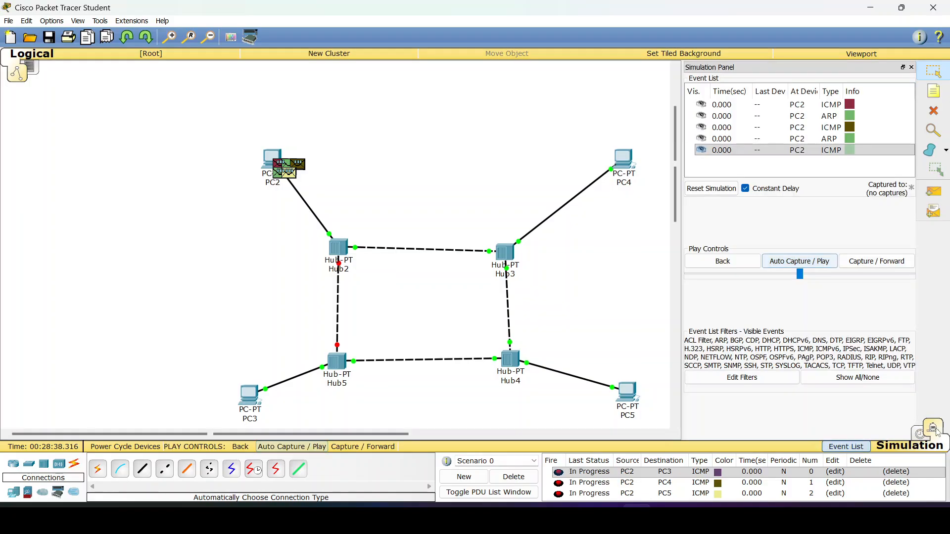
left_click(788, 269)
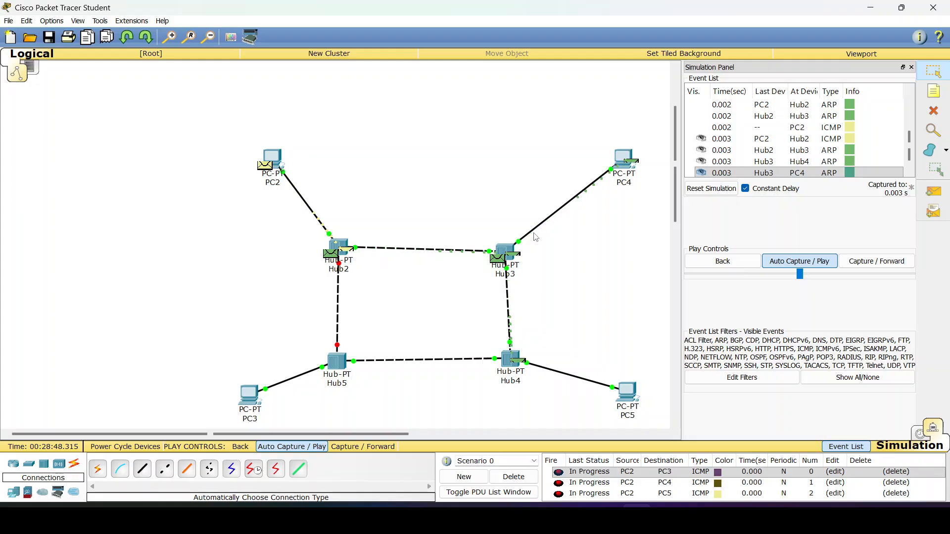
left_click(911, 67)
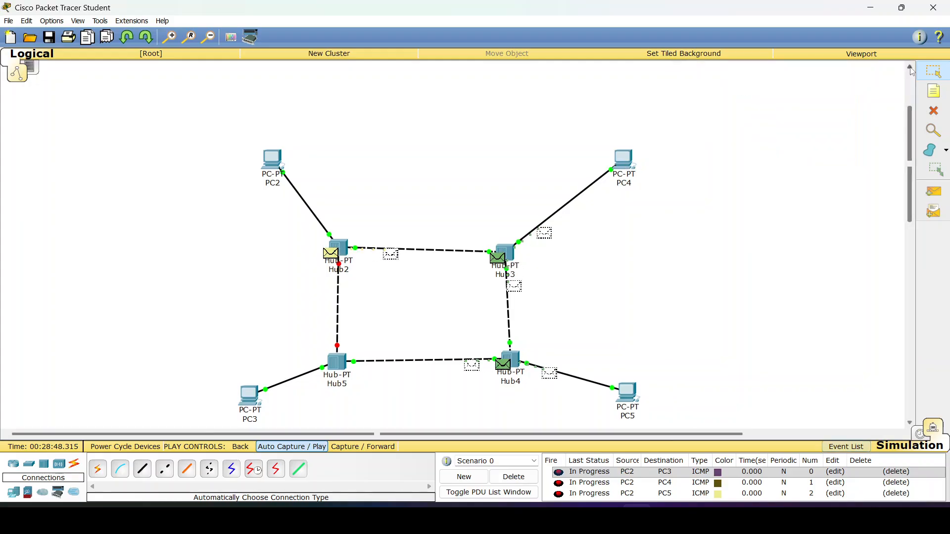
Step: Delete the current scenario's messages and add a new simple PDU from PC2 to PC5
left_click(516, 477)
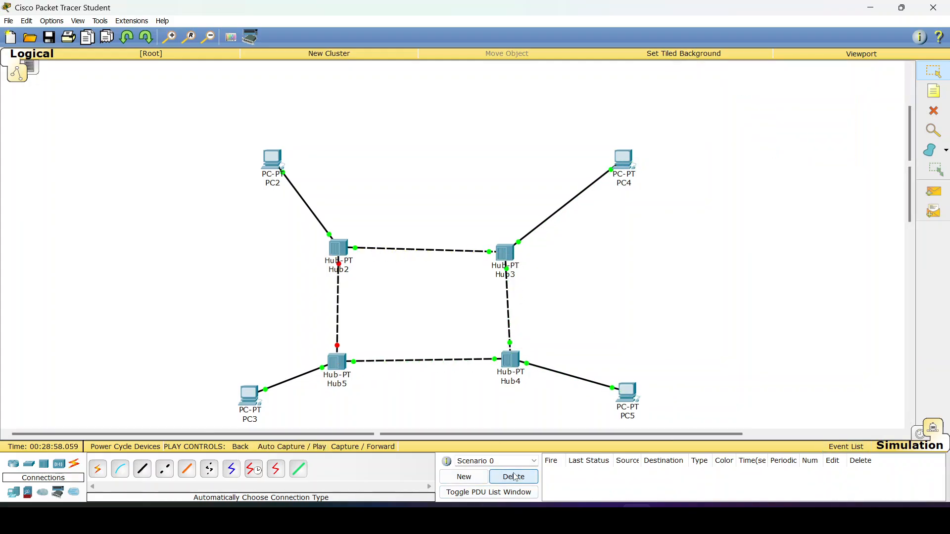
left_click(935, 197)
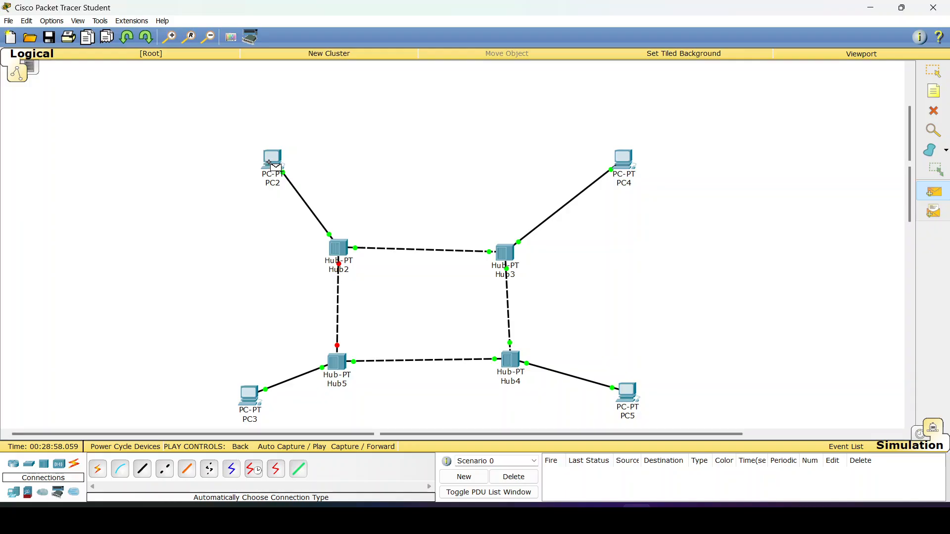
left_click(270, 161)
left_click(624, 406)
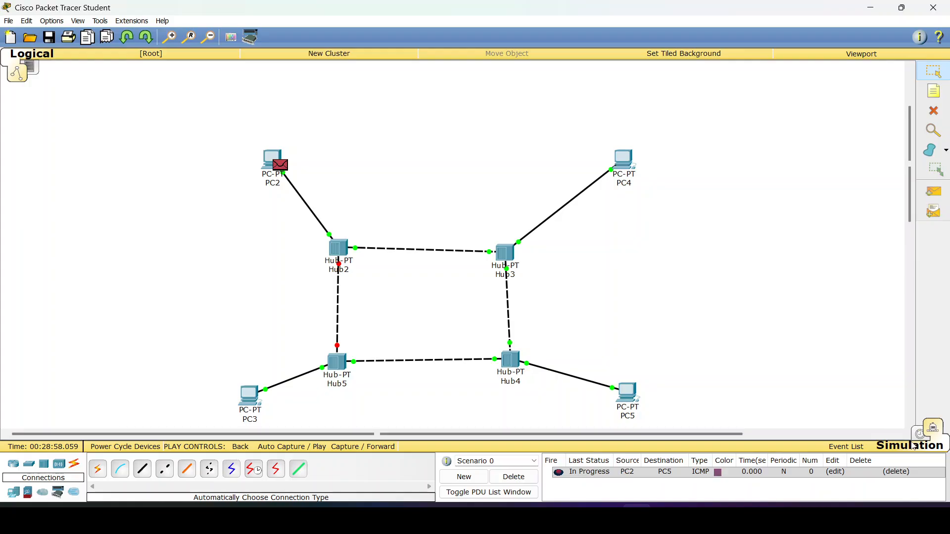
Step: Auto-play the simulation of the PC2 to PC5 message with the event list shown, and close the list when it finishes
left_click(920, 435)
left_click(934, 427)
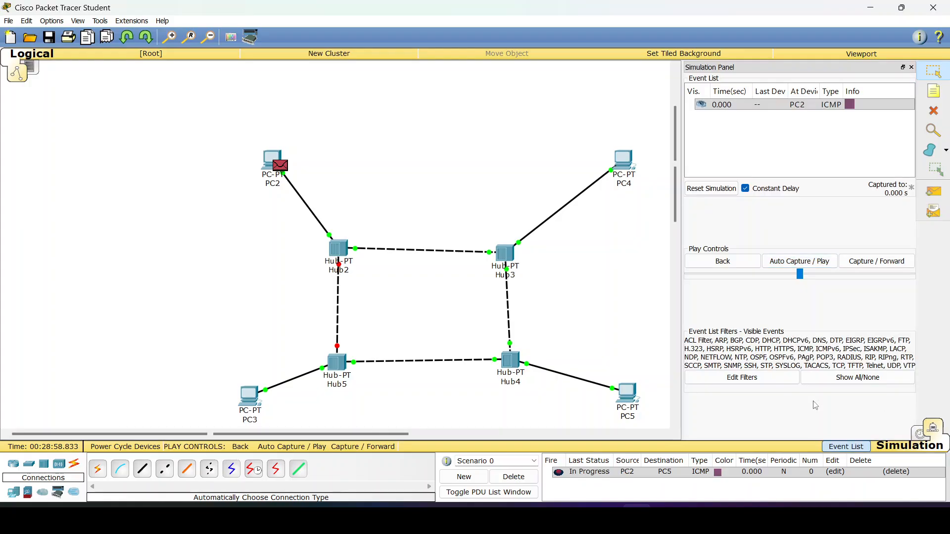
left_click(765, 266)
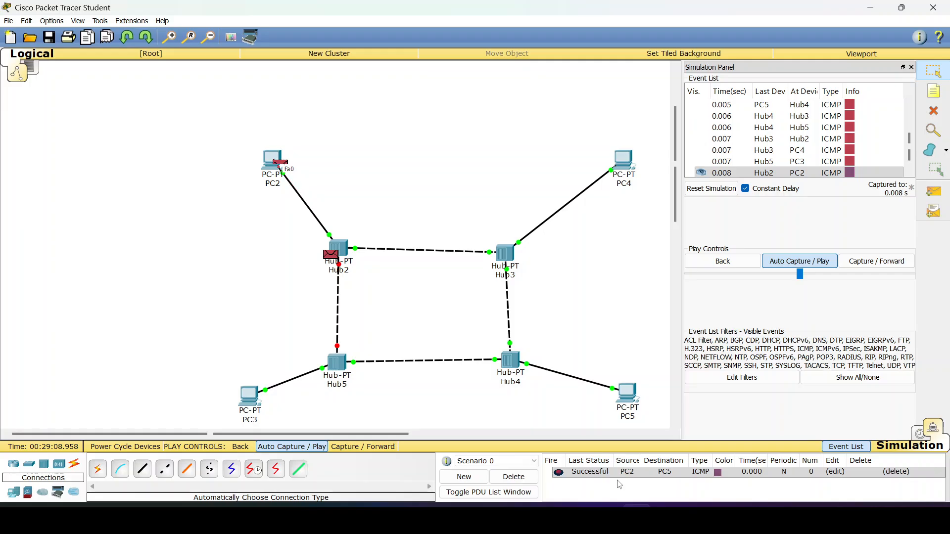
left_click(911, 67)
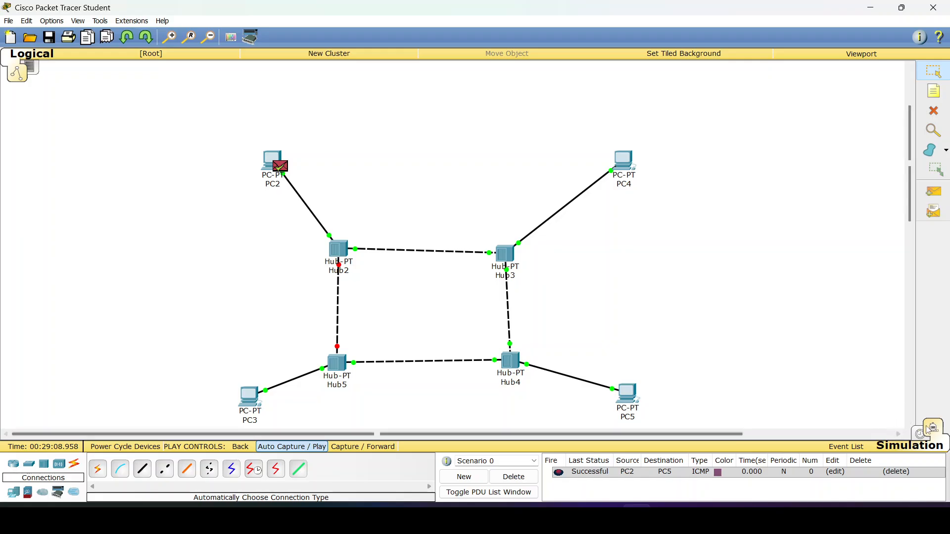
scroll(525, 300, "down", 1)
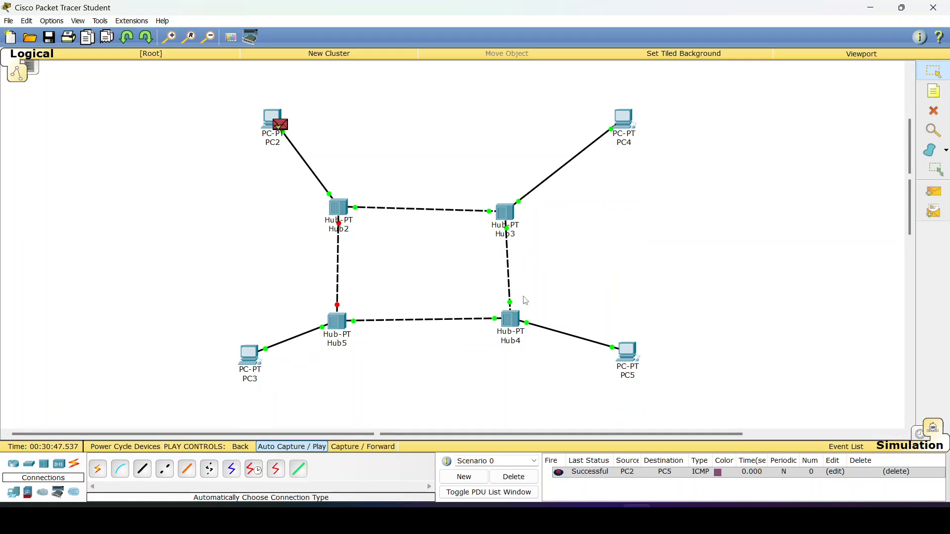
scroll(525, 300, "up", 2)
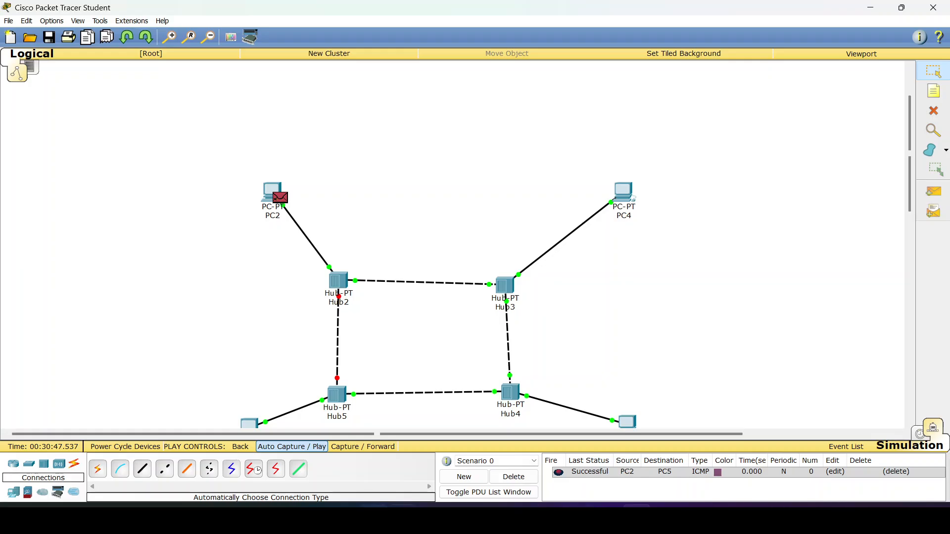
Step: Switch to the IT Series PDF in the browser and go back to section 7.11.1 to examine the bus topology figure
left_click(549, 518)
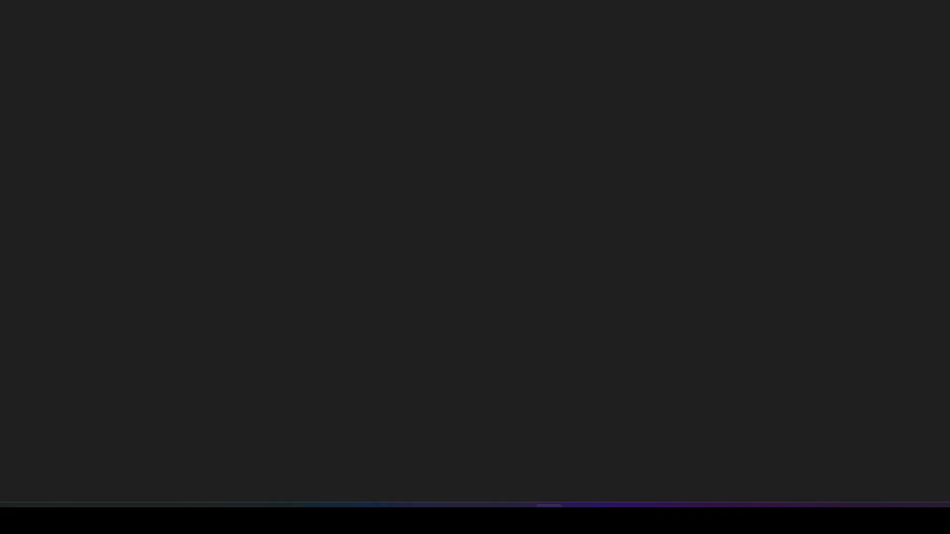
scroll(506, 347, "up", 6)
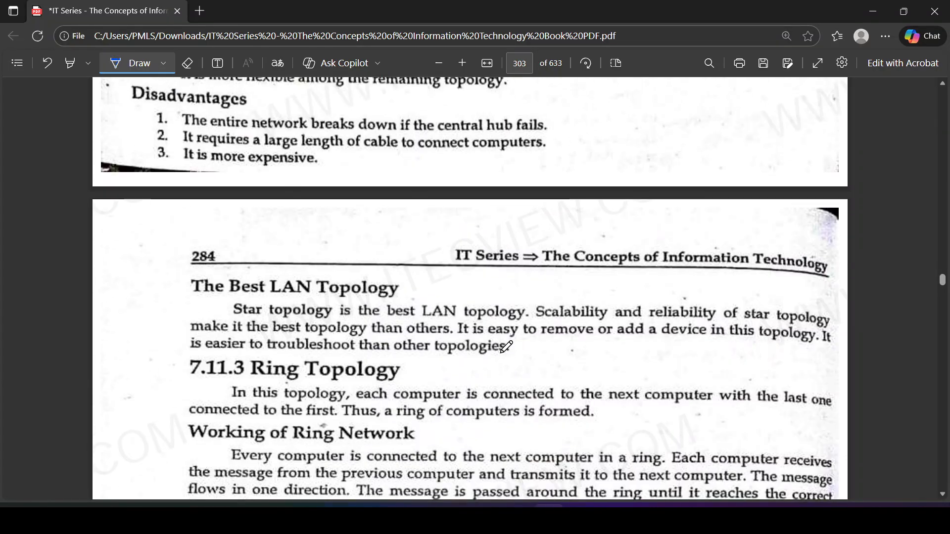
scroll(506, 347, "up", 7)
scroll(506, 347, "down", 3)
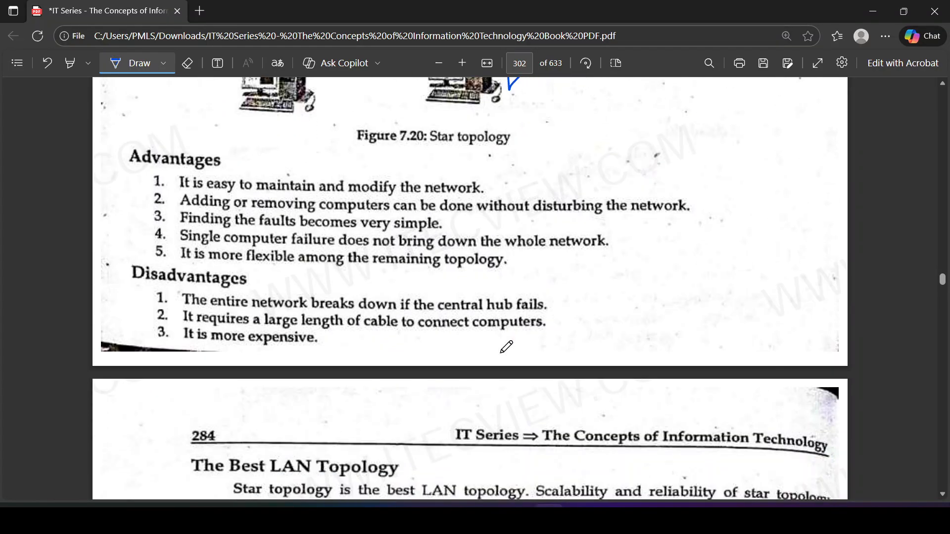
scroll(506, 347, "up", 15)
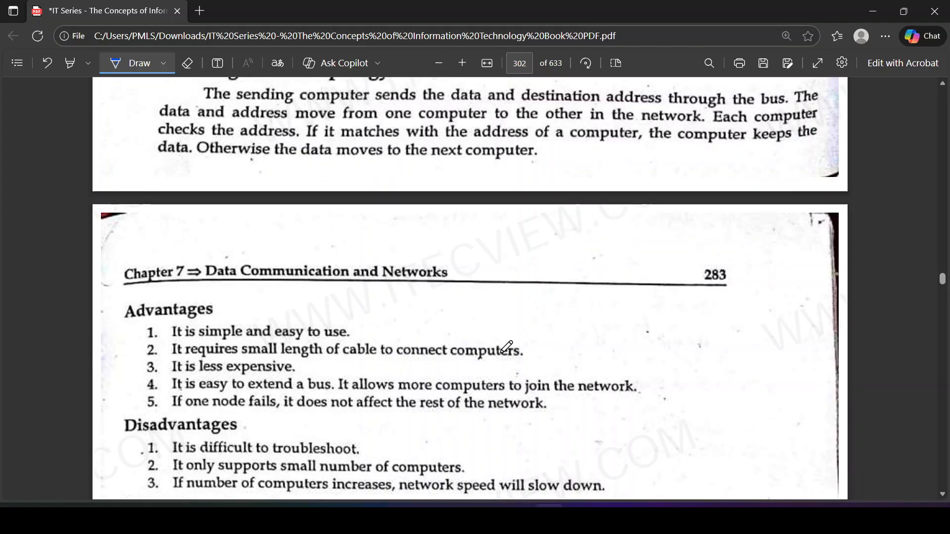
scroll(505, 347, "up", 7)
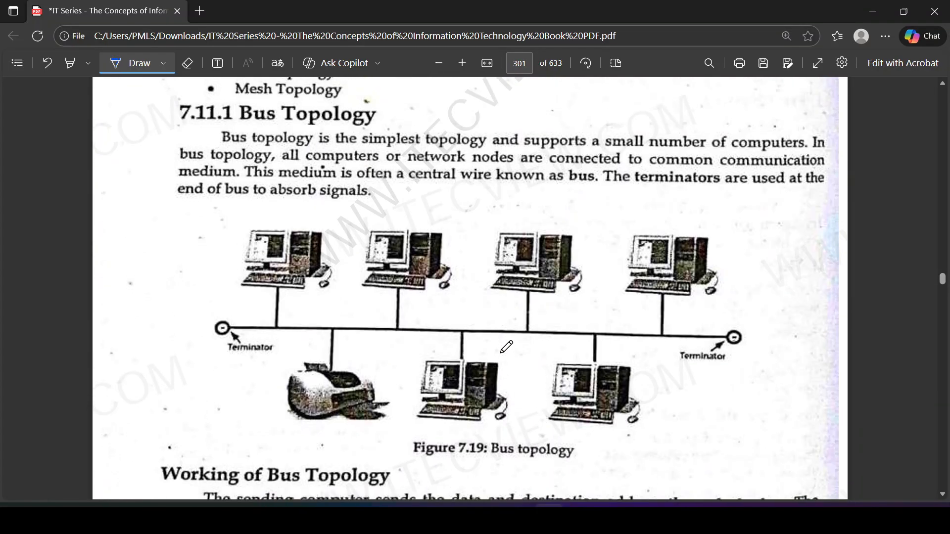
scroll(506, 347, "down", 1)
scroll(506, 347, "up", 1)
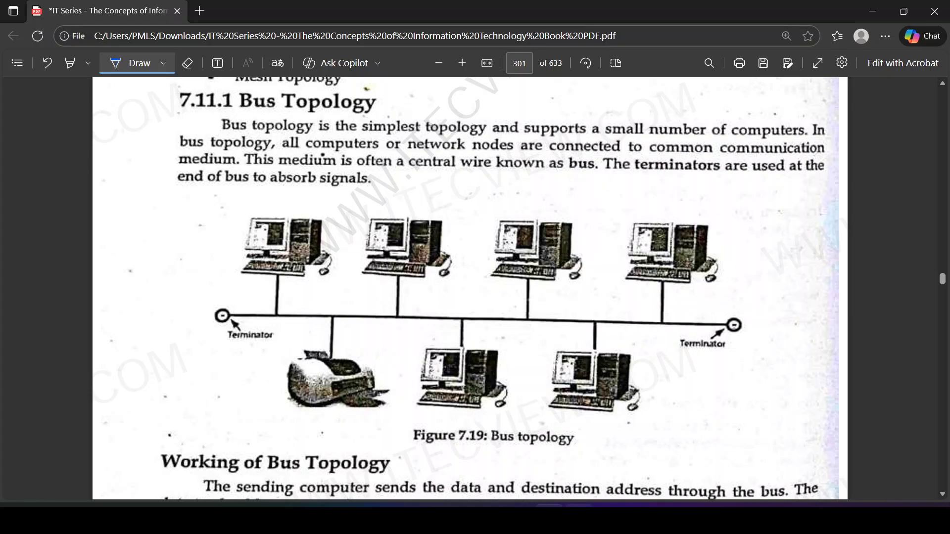
mouse_move(607, 518)
mouse_move(548, 519)
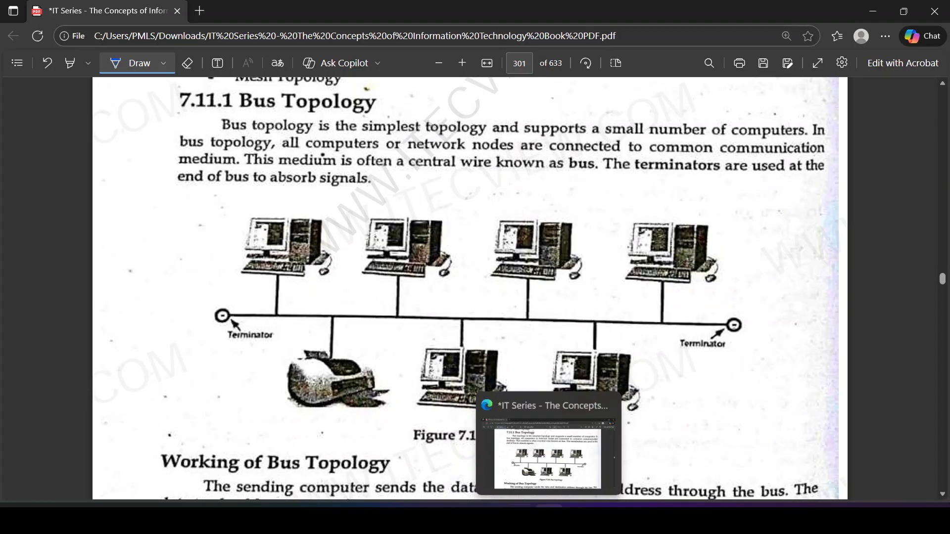
mouse_move(403, 519)
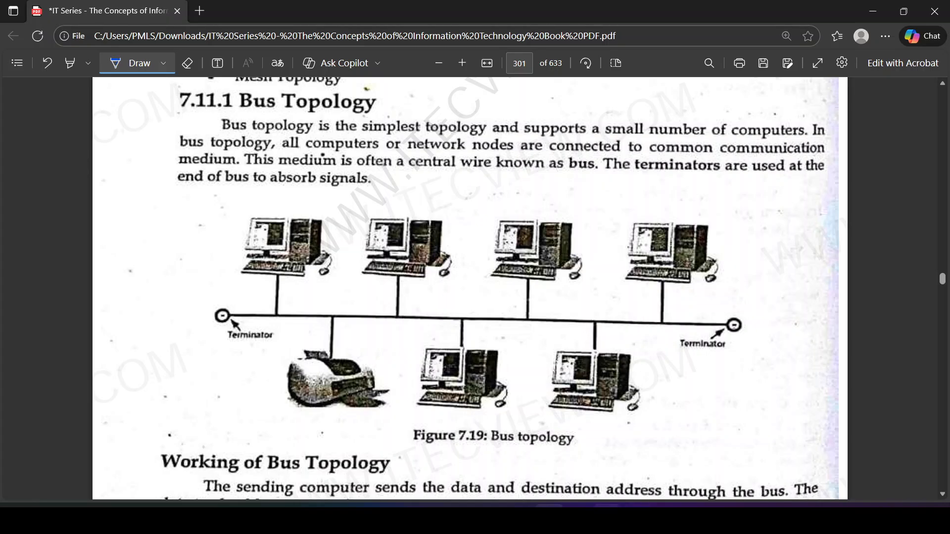
Step: Switch back to Packet Tracer and delete all PCs and hubs of the ring network
left_click(637, 520)
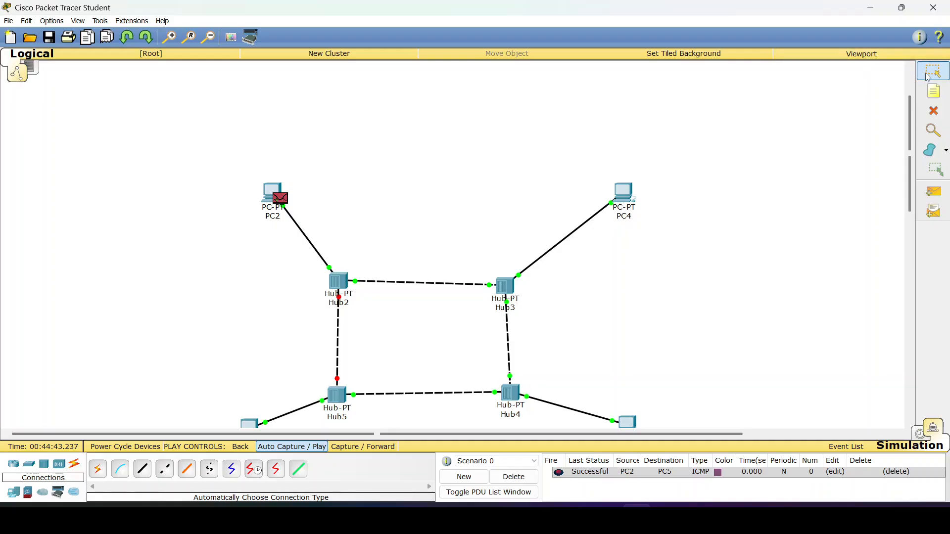
left_click_drag(179, 153, 728, 475)
key("Delete")
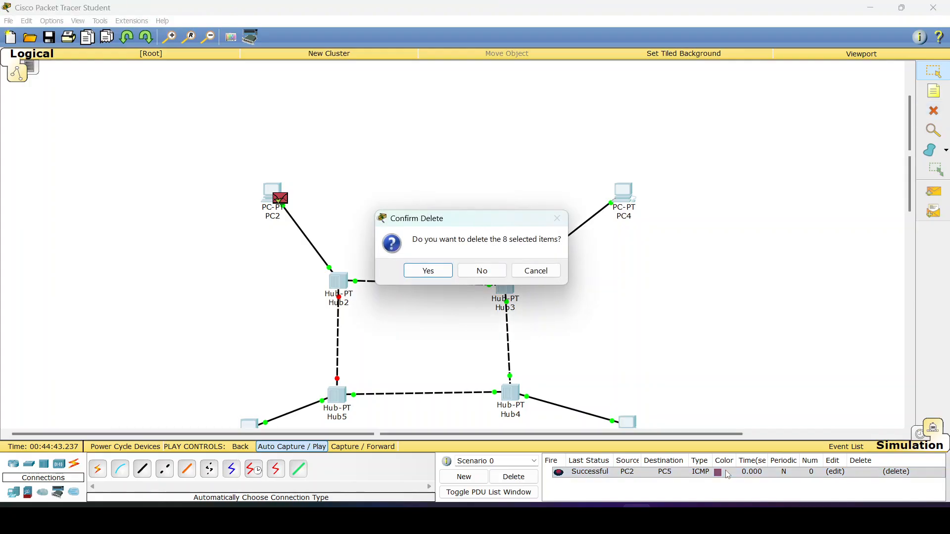
left_click(443, 274)
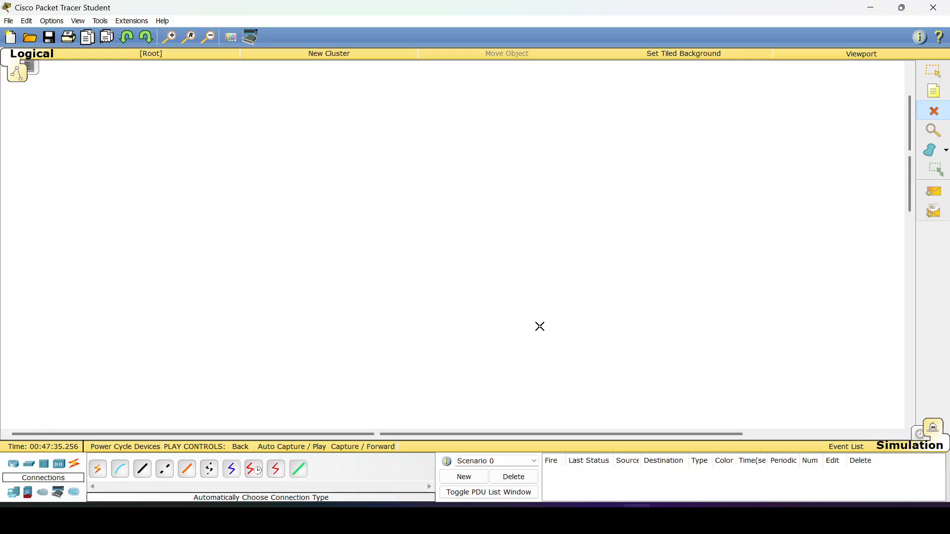
Step: Place four generic Switch-PT switches in a horizontal row across the empty workspace
mouse_move(548, 518)
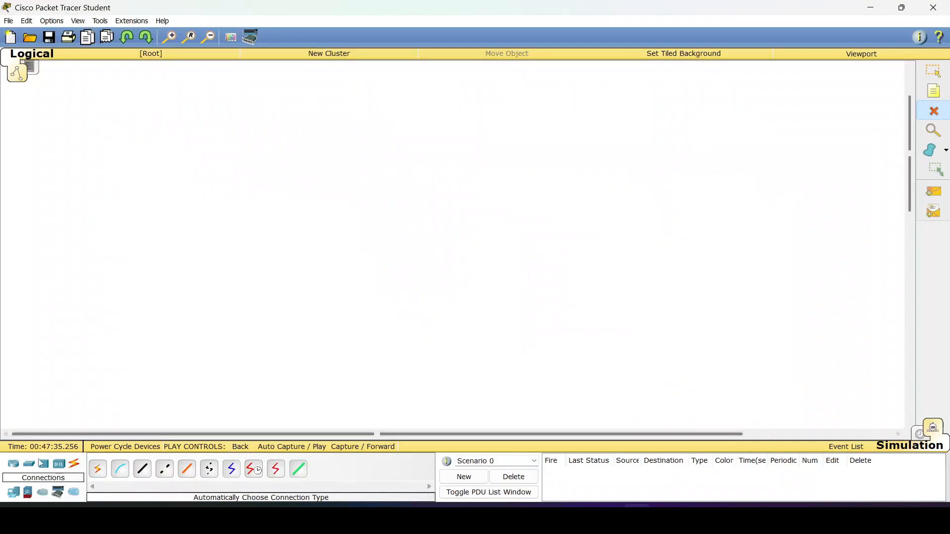
left_click(27, 466)
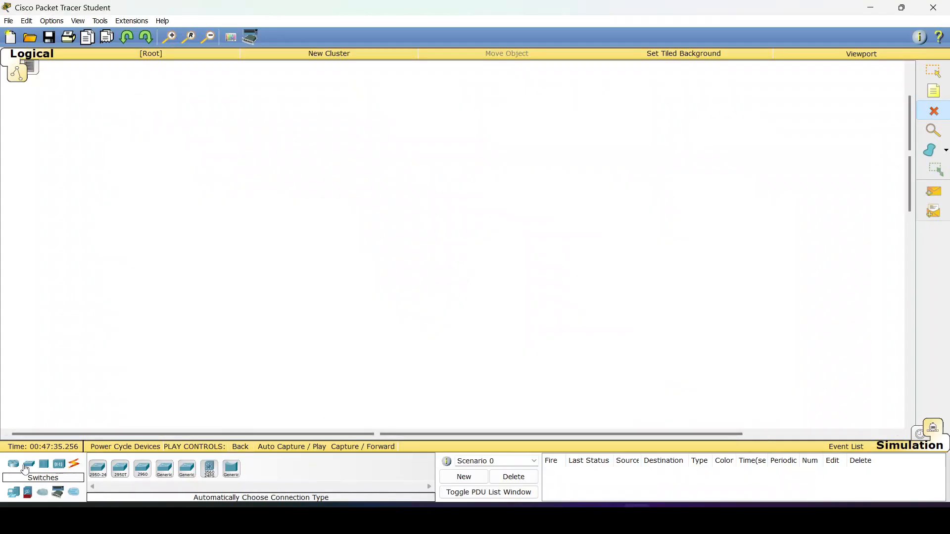
left_click(181, 476)
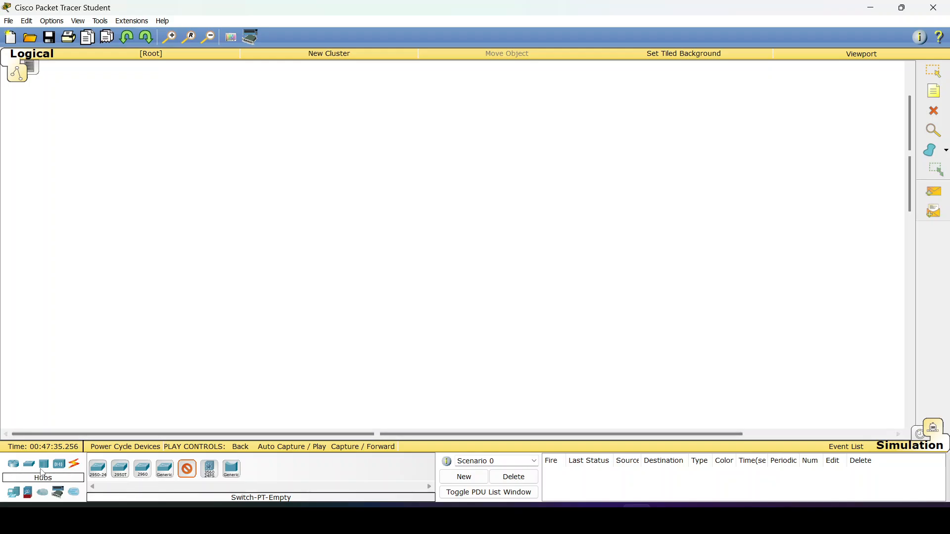
left_click(47, 467)
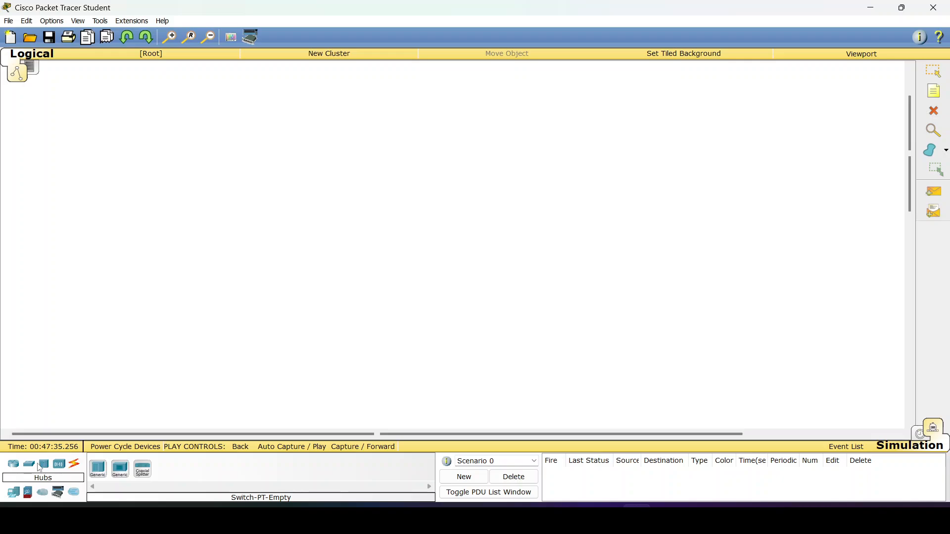
left_click(29, 464)
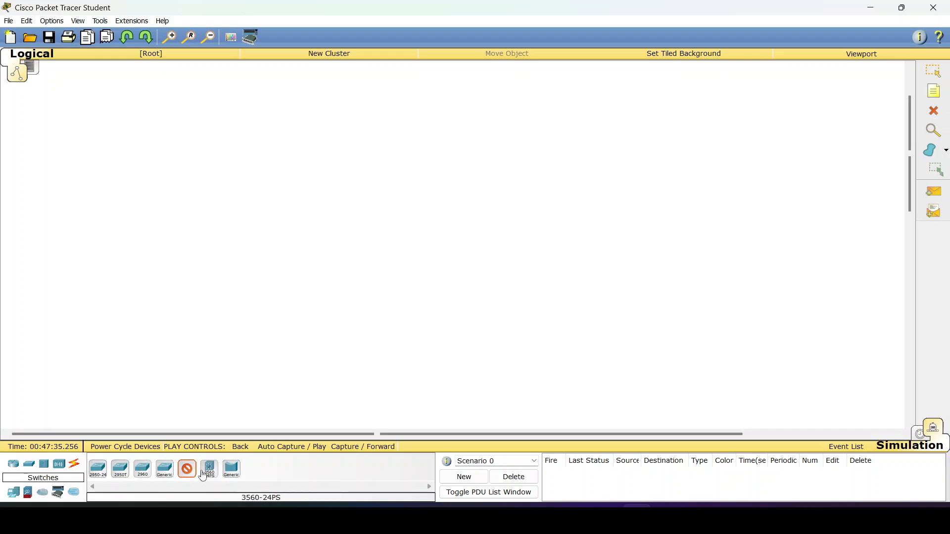
left_click(165, 469)
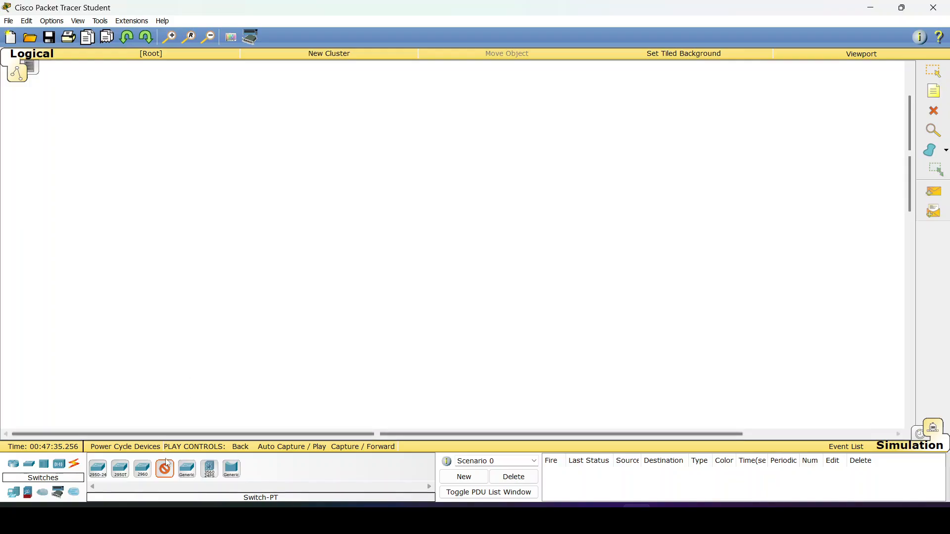
left_click(215, 268)
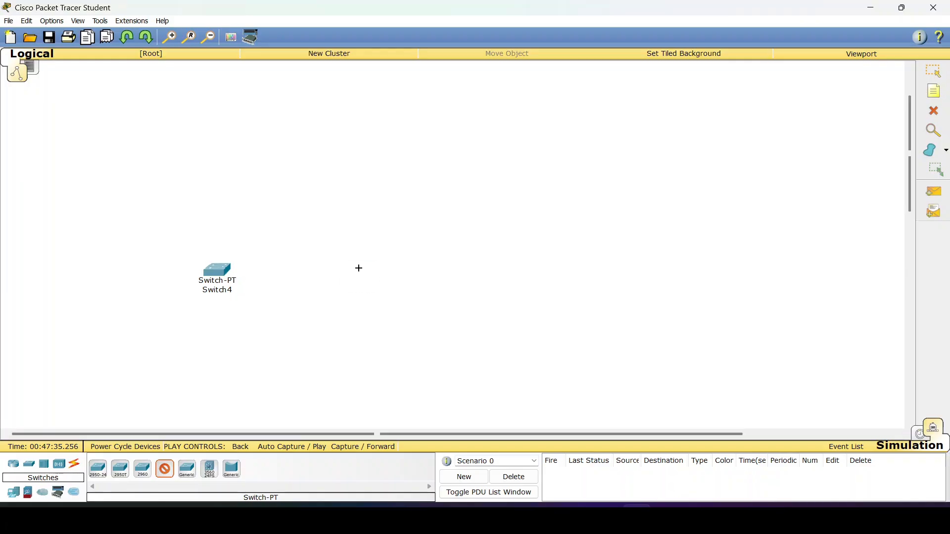
left_click(358, 268)
left_click(500, 266)
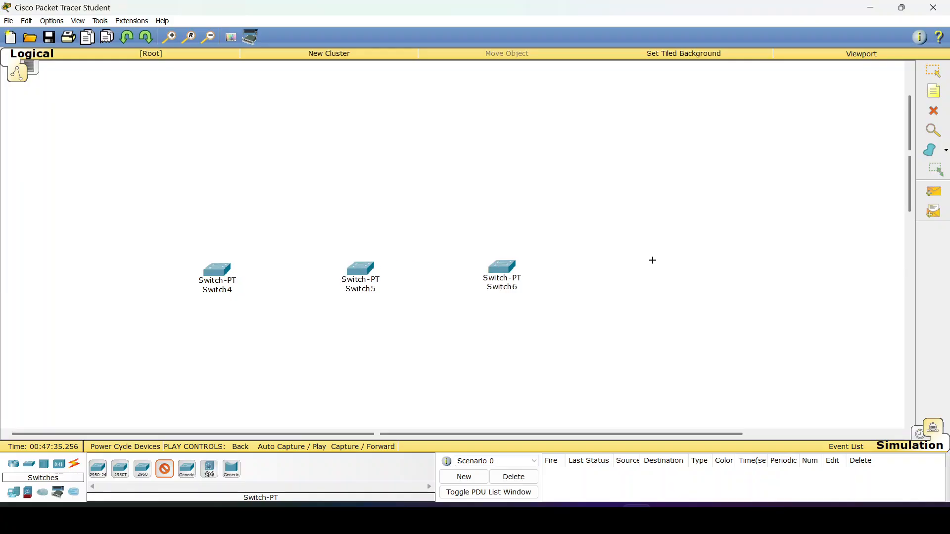
left_click(647, 264)
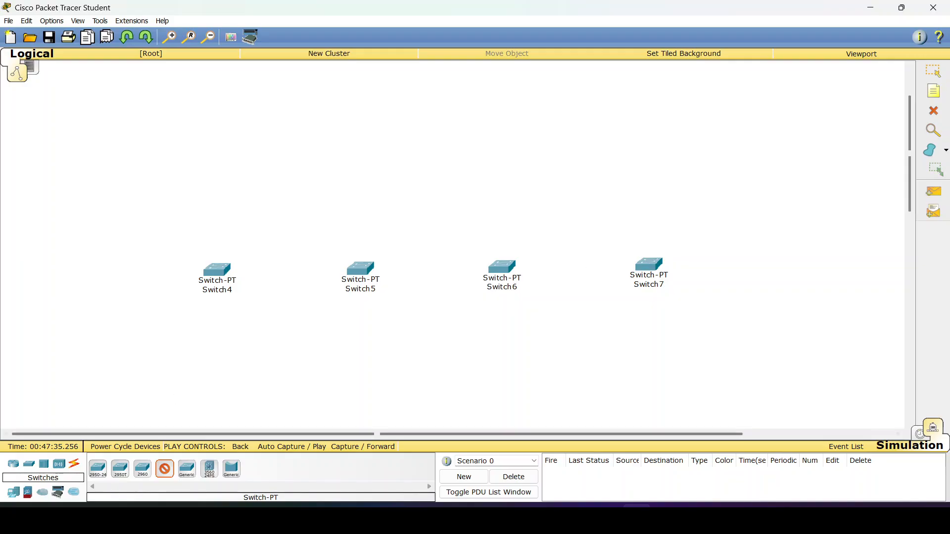
Step: Place one generic PC above Switch4 and another below Switch5
left_click(14, 494)
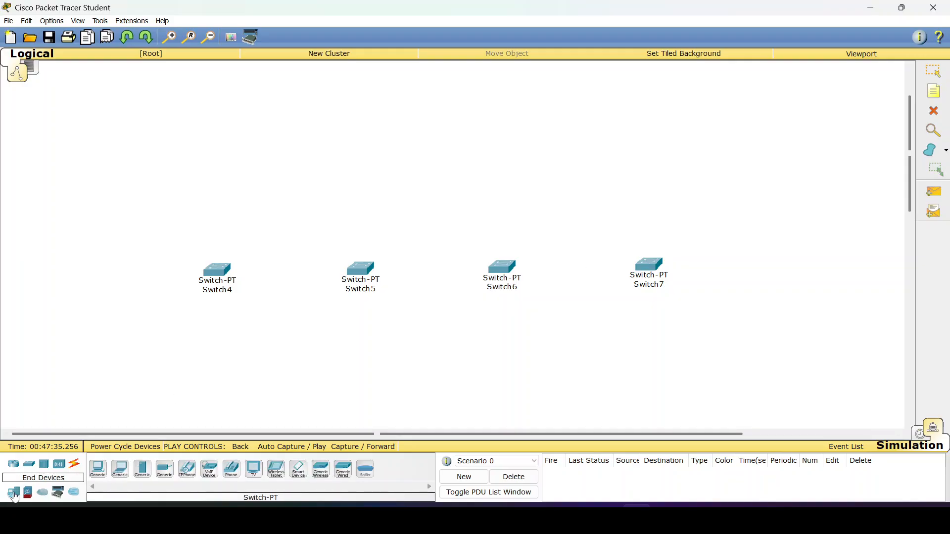
left_click(98, 474)
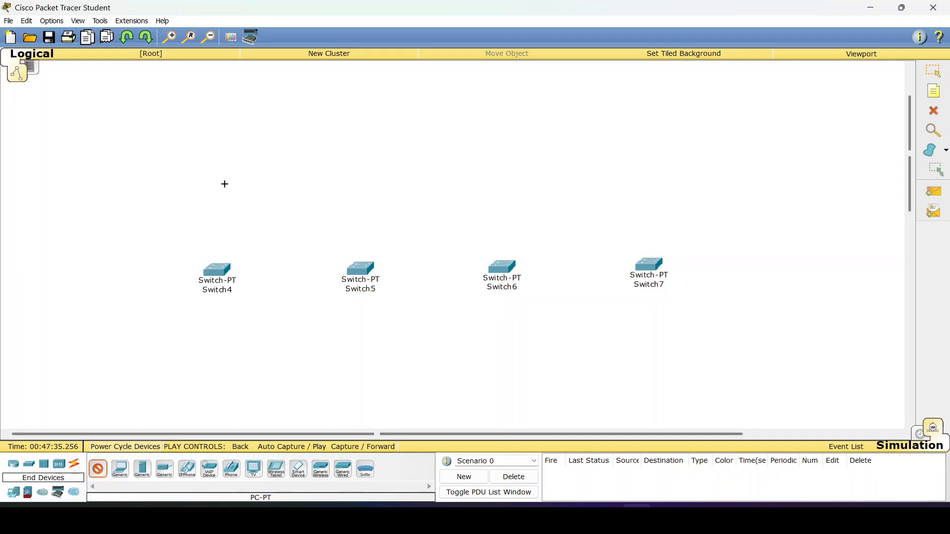
left_click(210, 161)
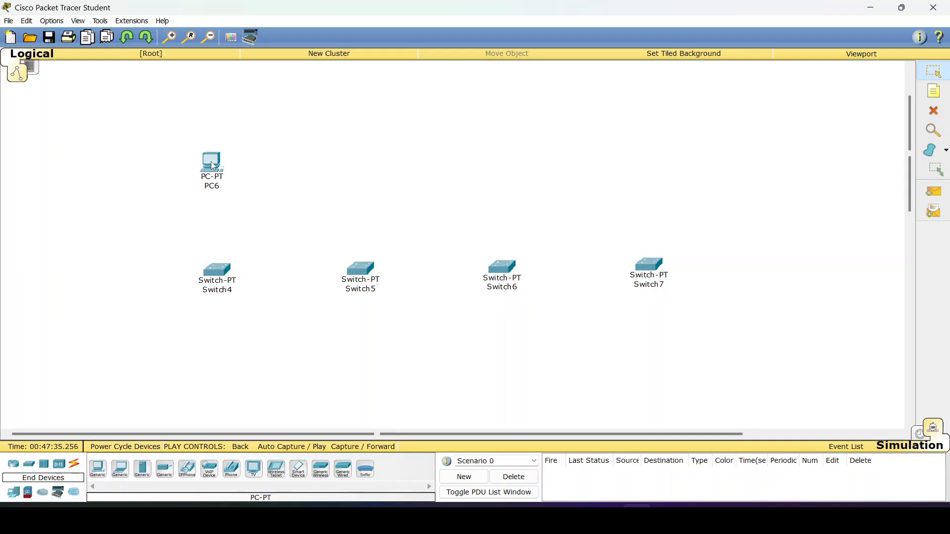
left_click(97, 474)
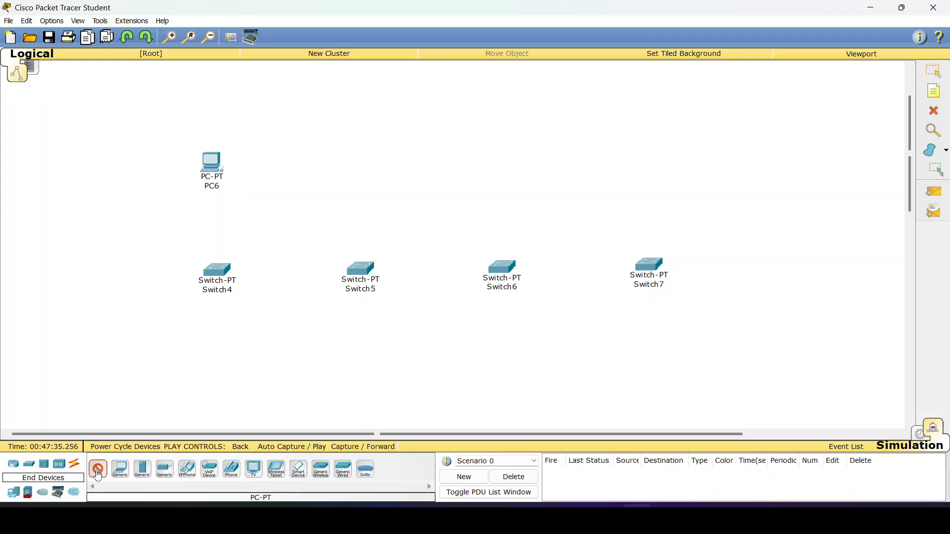
left_click(366, 391)
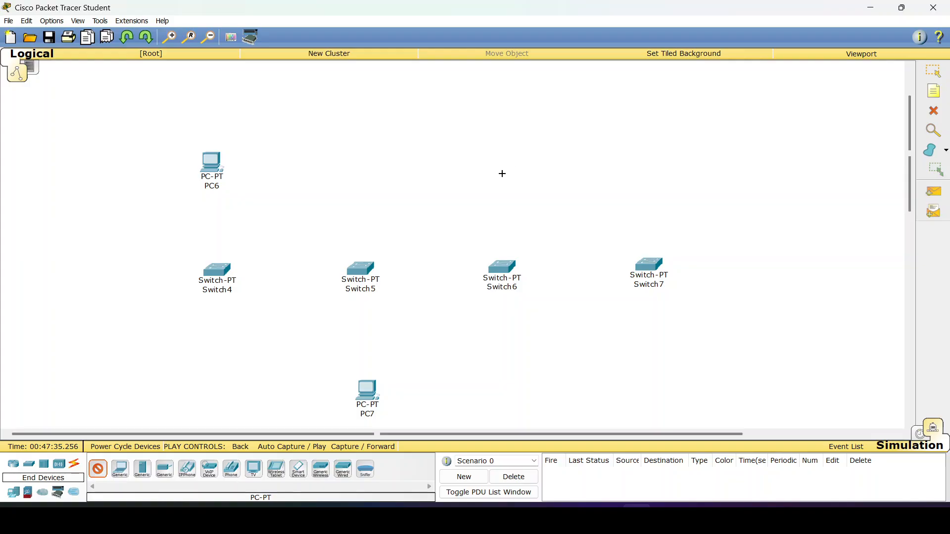
Step: Place generic PCs above and below Switch6 and below Switch7, and delete the extra one below Switch6
left_click(103, 474)
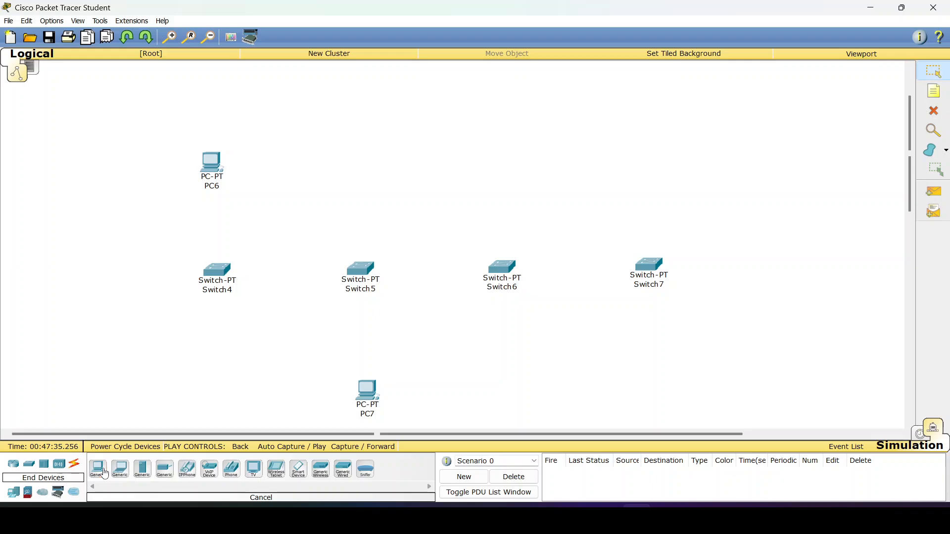
left_click(104, 474)
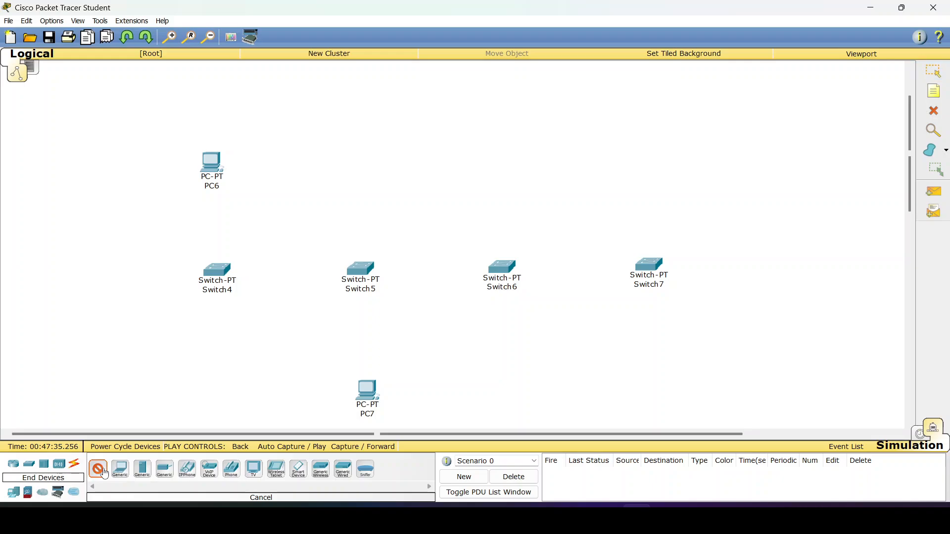
left_click(509, 159)
left_click(506, 394)
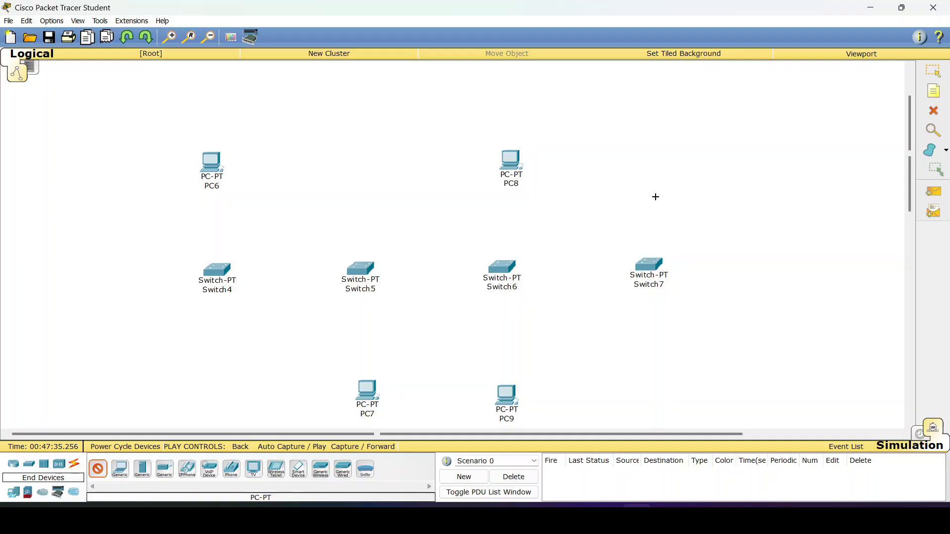
left_click(646, 402)
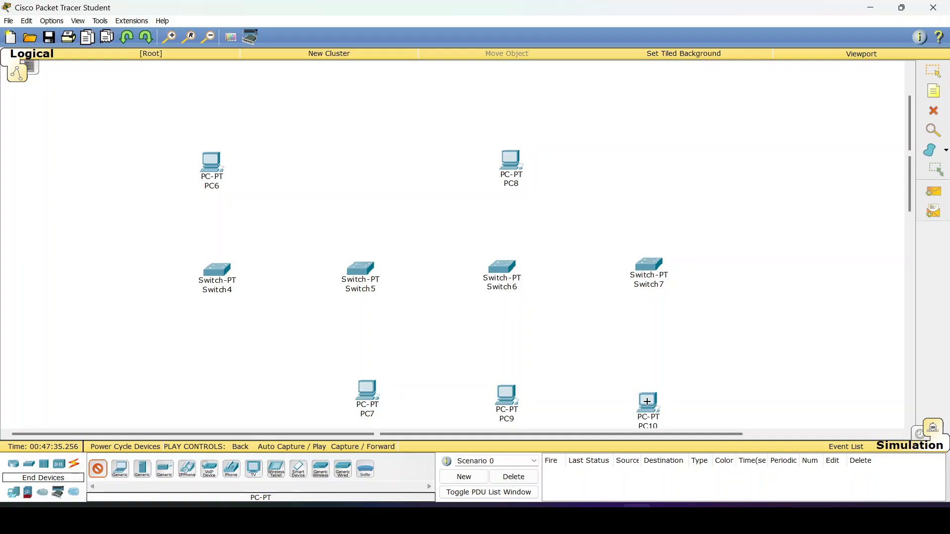
left_click(932, 119)
left_click(516, 388)
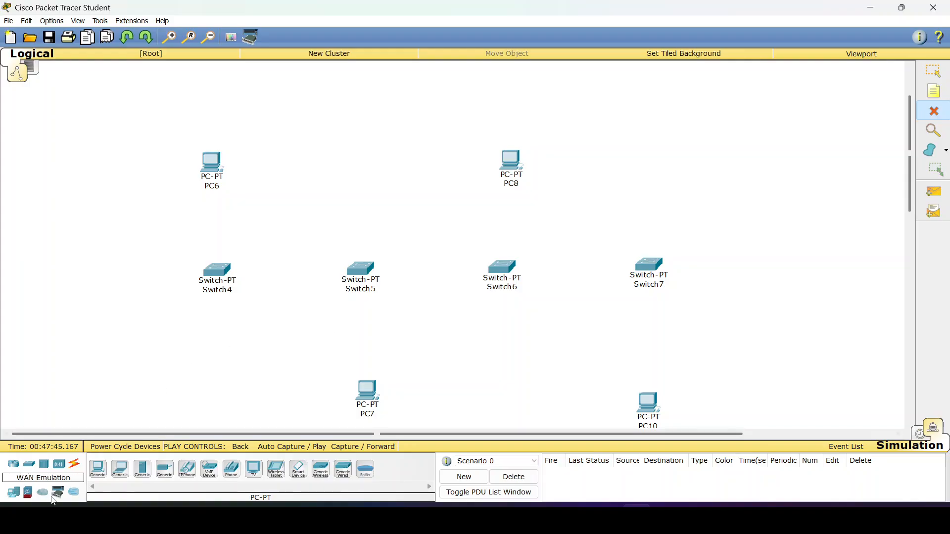
Step: Connect Switch4, Switch5, Switch6 and Switch7 in a chain using the automatically chosen connection type
left_click(74, 464)
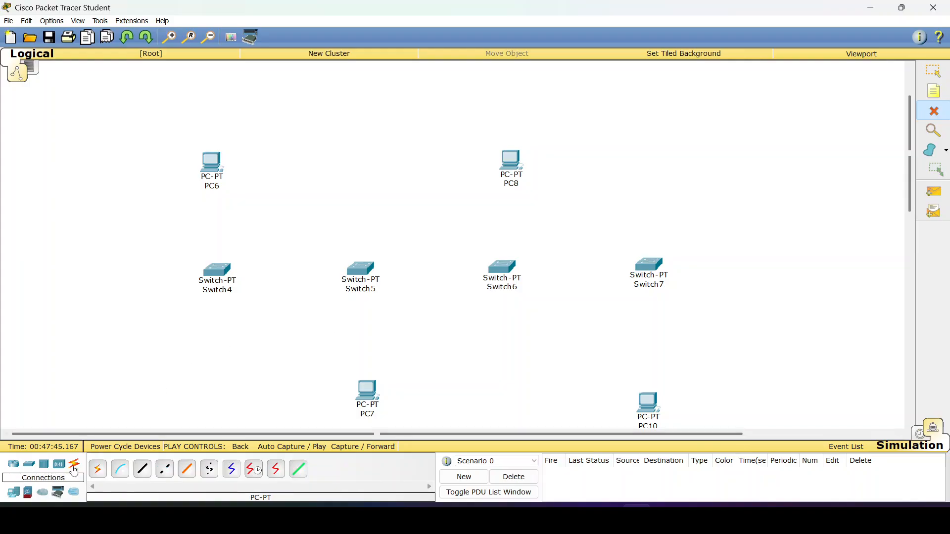
left_click(97, 469)
left_click(218, 272)
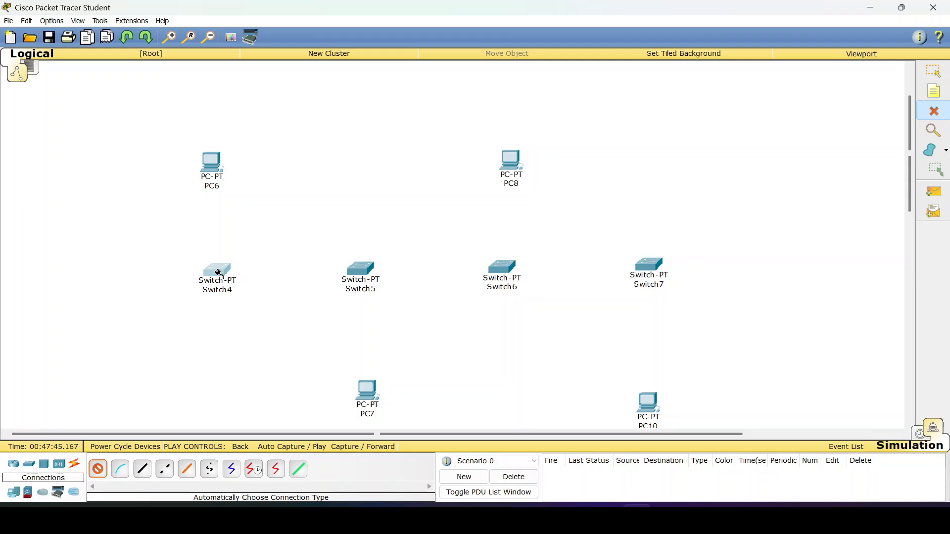
left_click(358, 269)
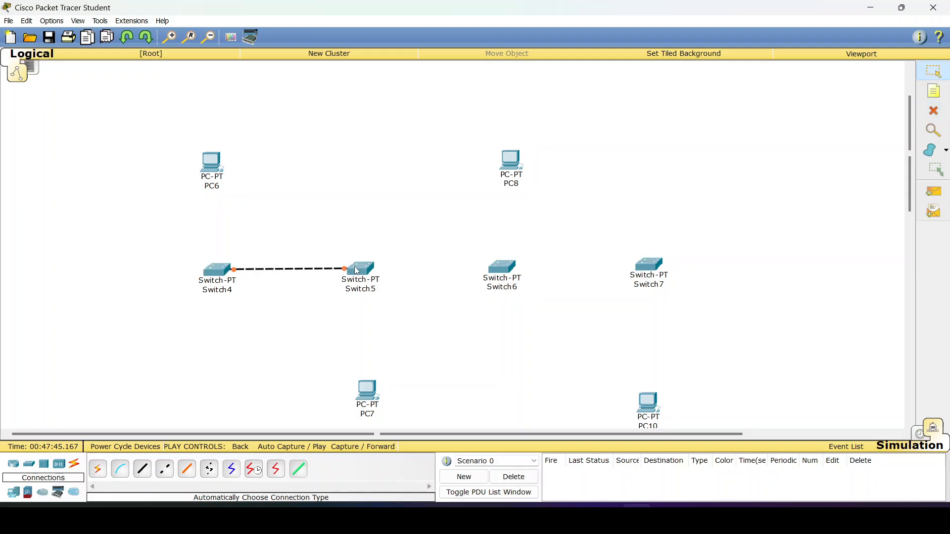
left_click(99, 470)
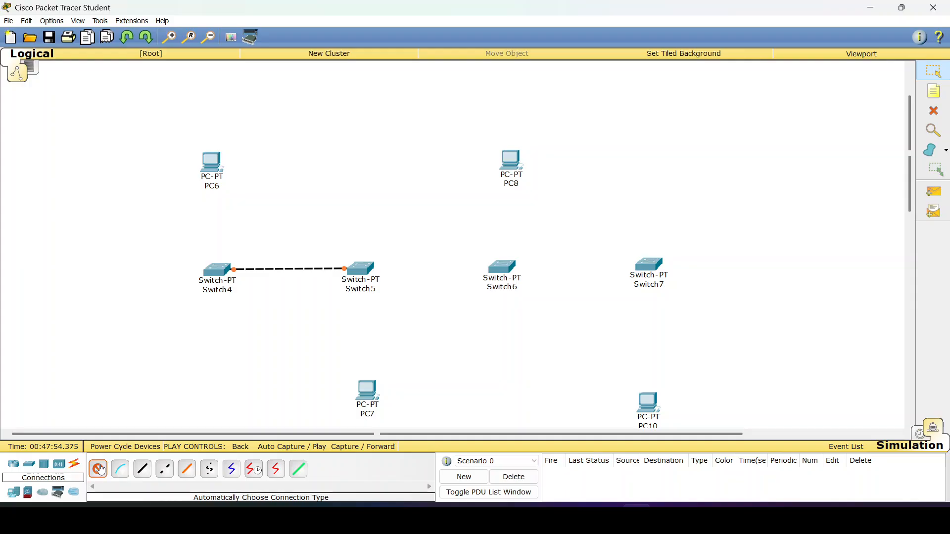
left_click(361, 271)
left_click(501, 272)
left_click(502, 272)
left_click(651, 266)
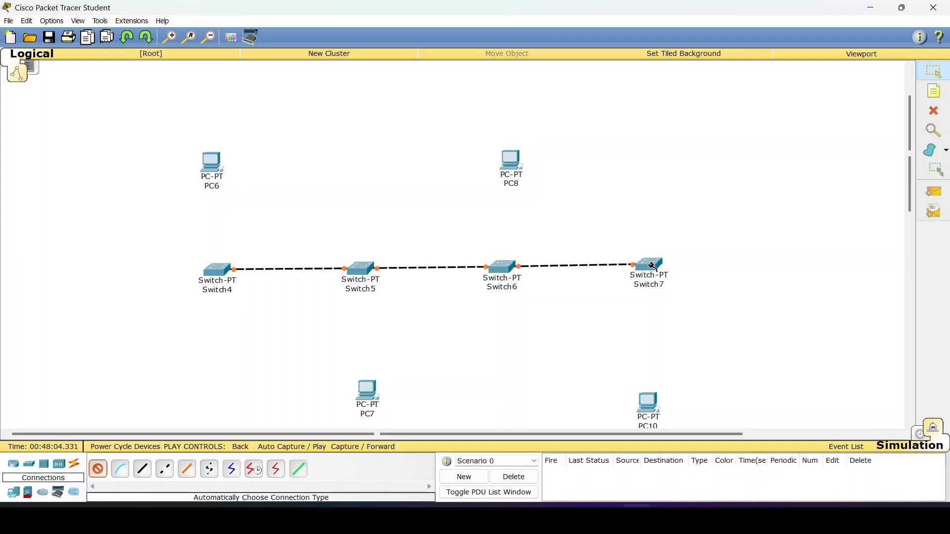
Step: Connect each PC to its nearest switch: PC6 to Switch4, PC7 to Switch5, PC8 to Switch6, PC10 to Switch7
left_click(214, 166)
left_click(223, 270)
left_click(366, 391)
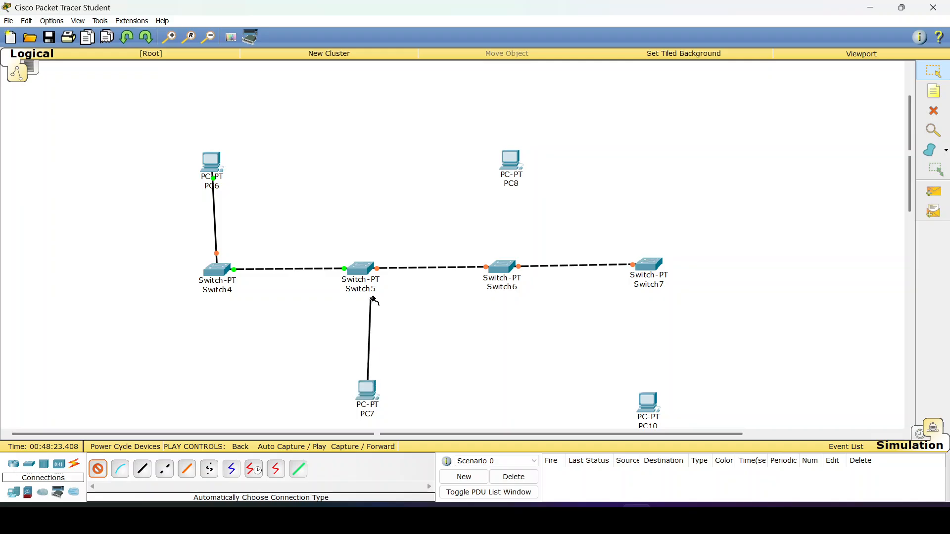
left_click(370, 269)
left_click(513, 162)
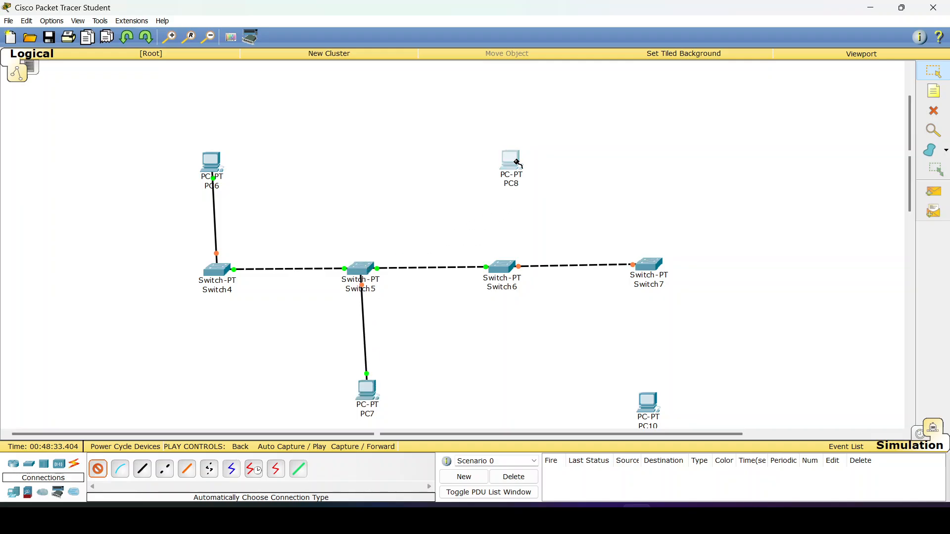
left_click(503, 266)
left_click(649, 264)
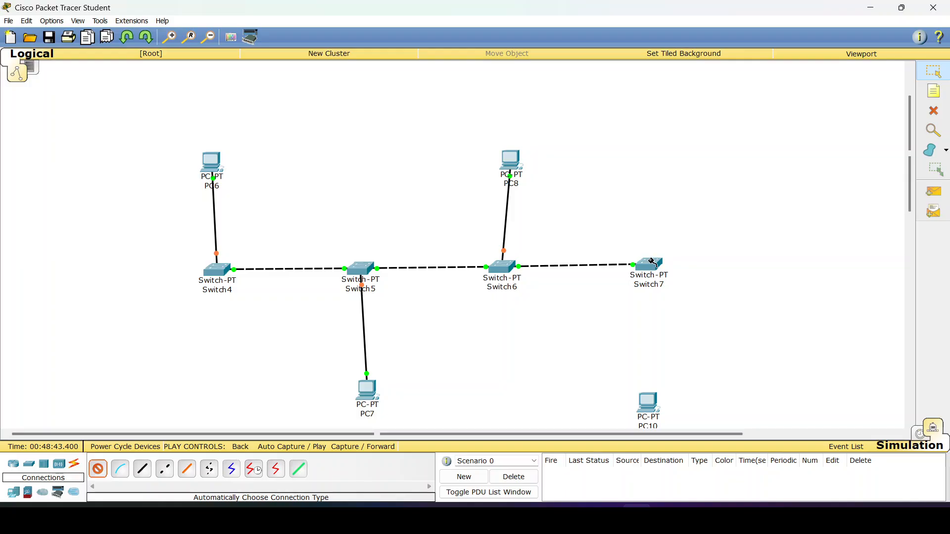
left_click(651, 405)
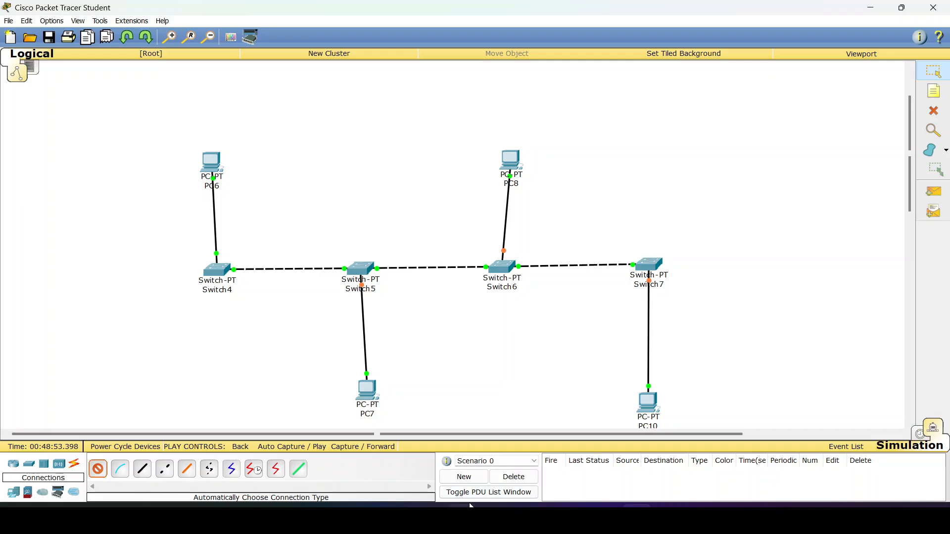
Step: Switch to the IT Series PDF to compare with the bus topology figure, and return to Packet Tracer
left_click(549, 518)
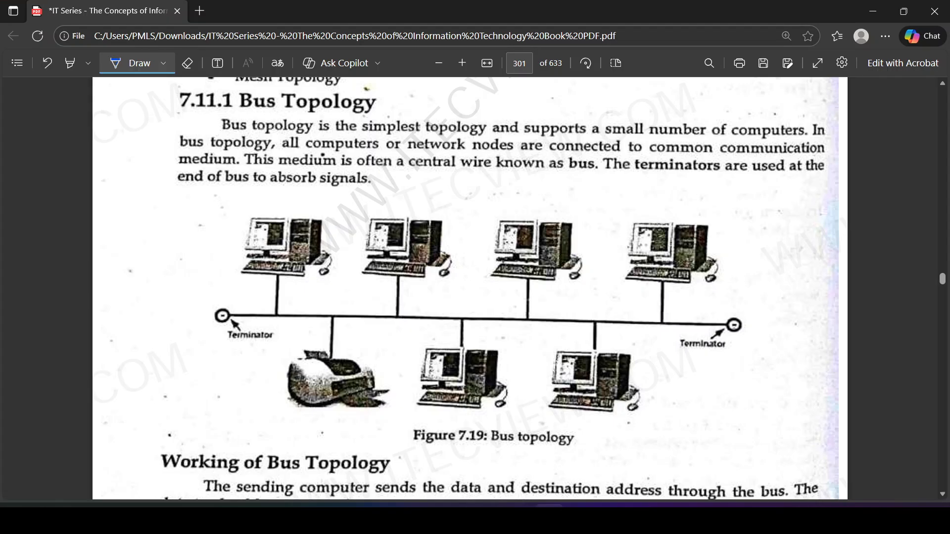
left_click(549, 518)
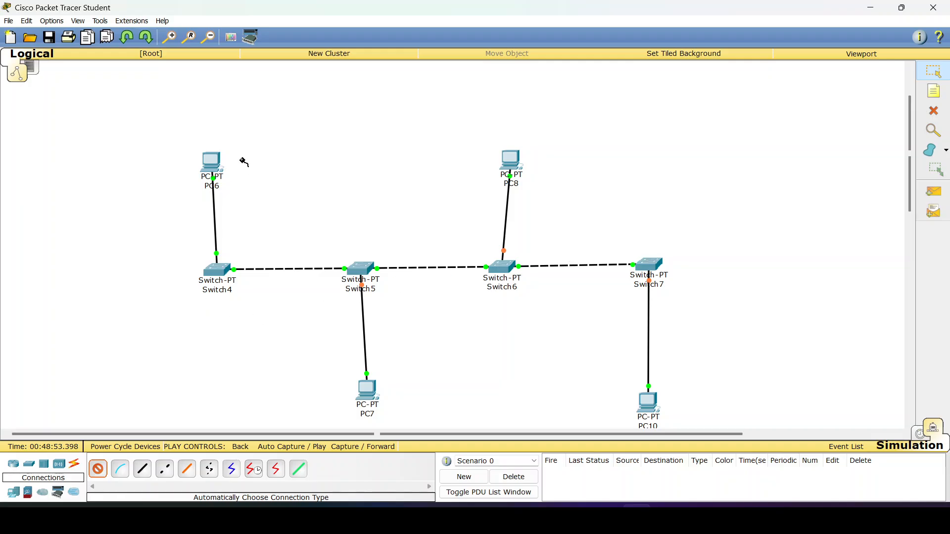
Step: Give PC6 the static IP address 192.168.1.1 with the default subnet mask 255.255.255.0, and close its window
left_click(923, 77)
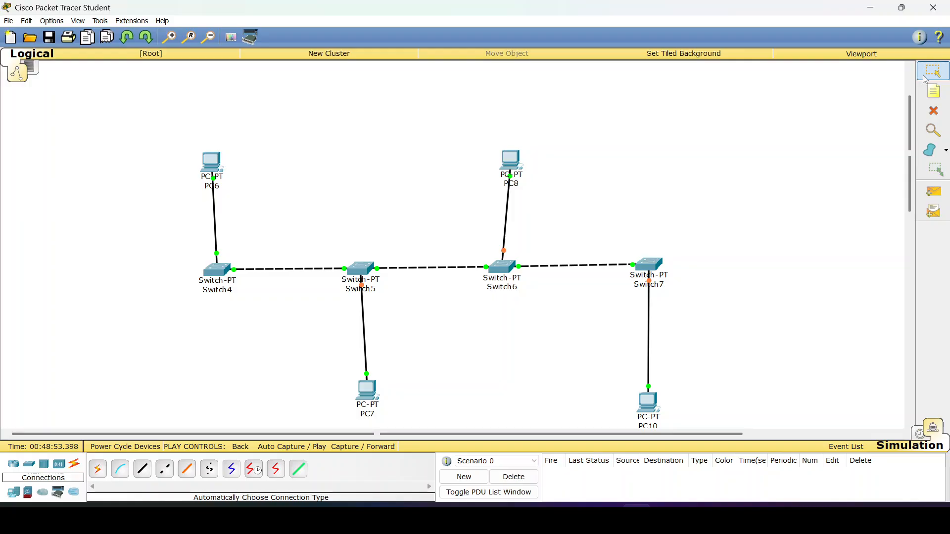
left_click(206, 157)
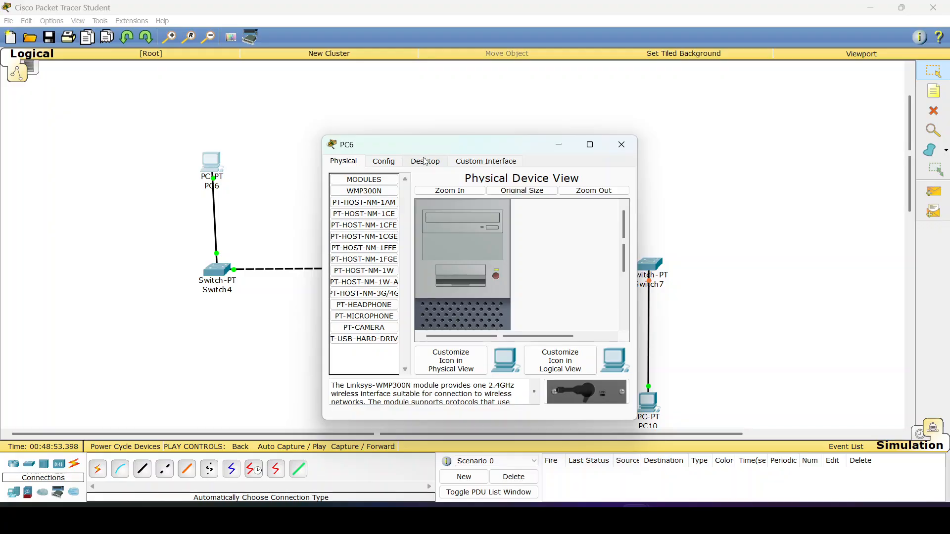
left_click(425, 161)
left_click(369, 184)
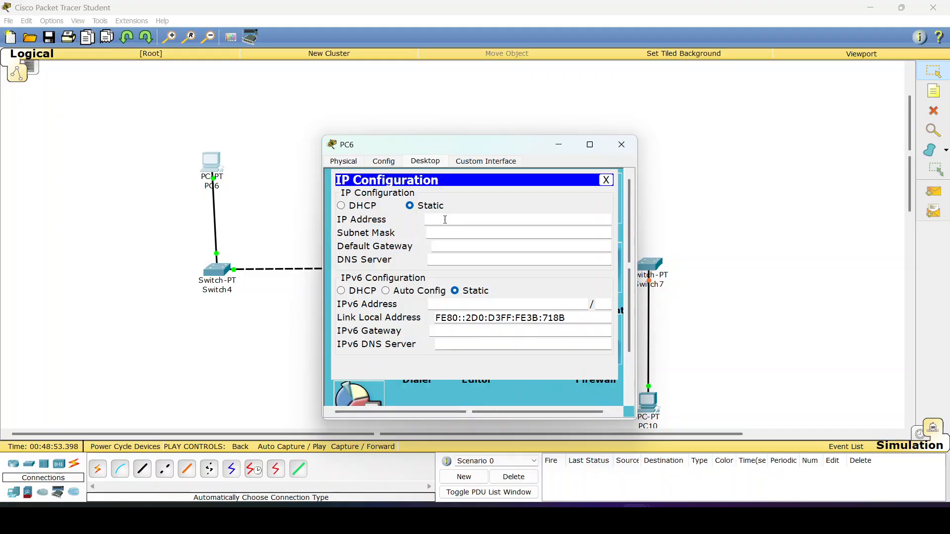
left_click(446, 220)
type("192.168.1.2")
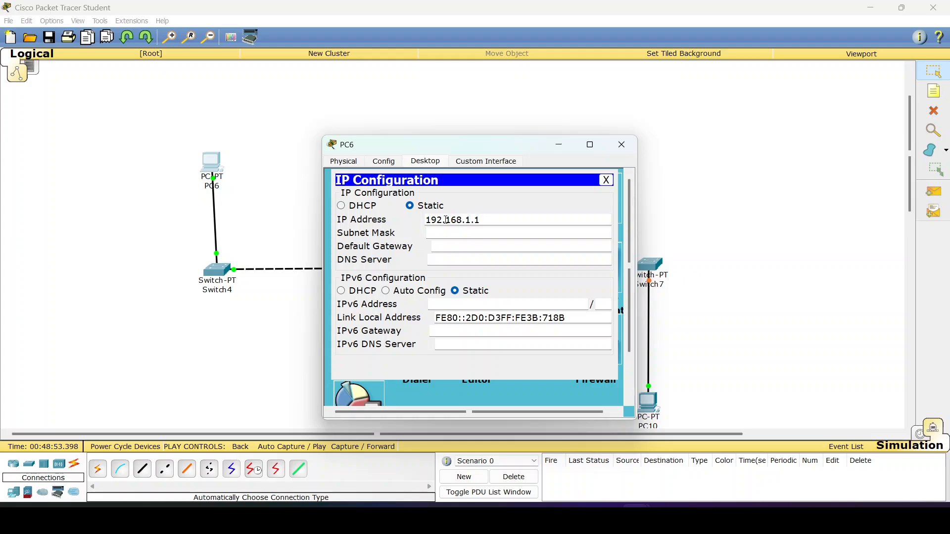
key("Tab")
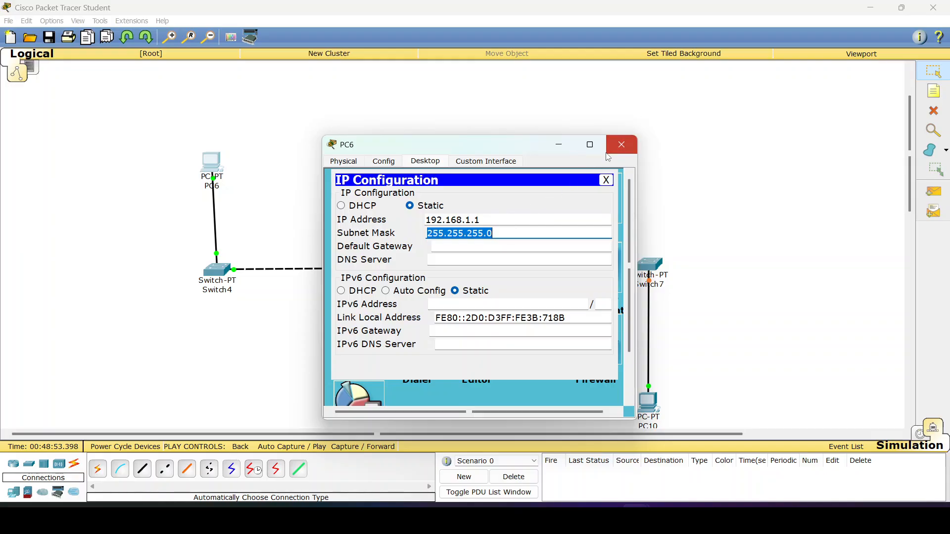
left_click(622, 144)
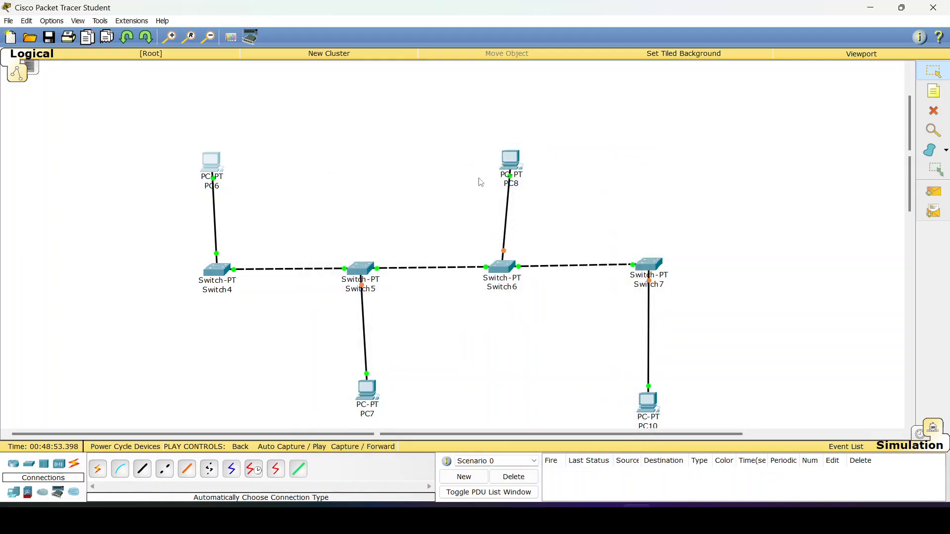
Step: Give PC7 the static IP address 192.168.1.2 with the default subnet mask 255.255.255.0, and close its window
left_click(366, 391)
left_click(425, 161)
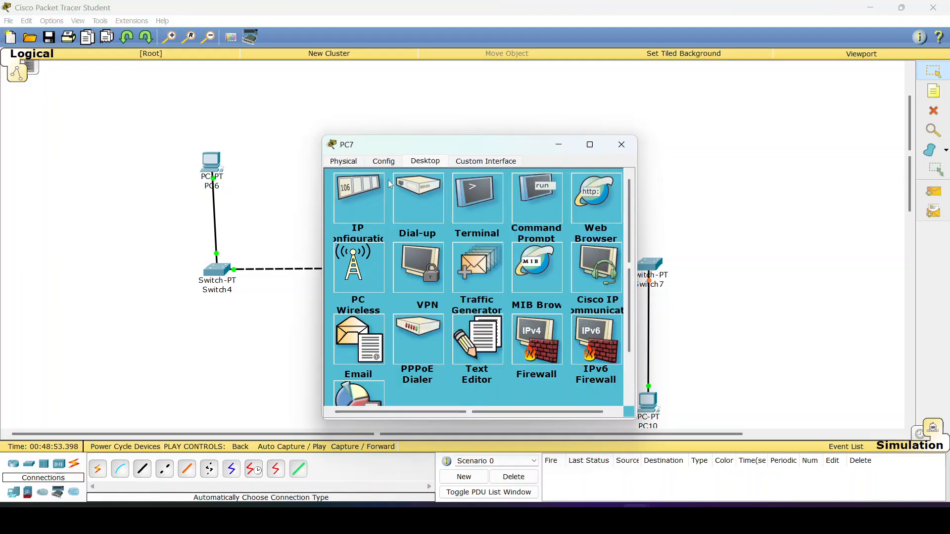
left_click(381, 188)
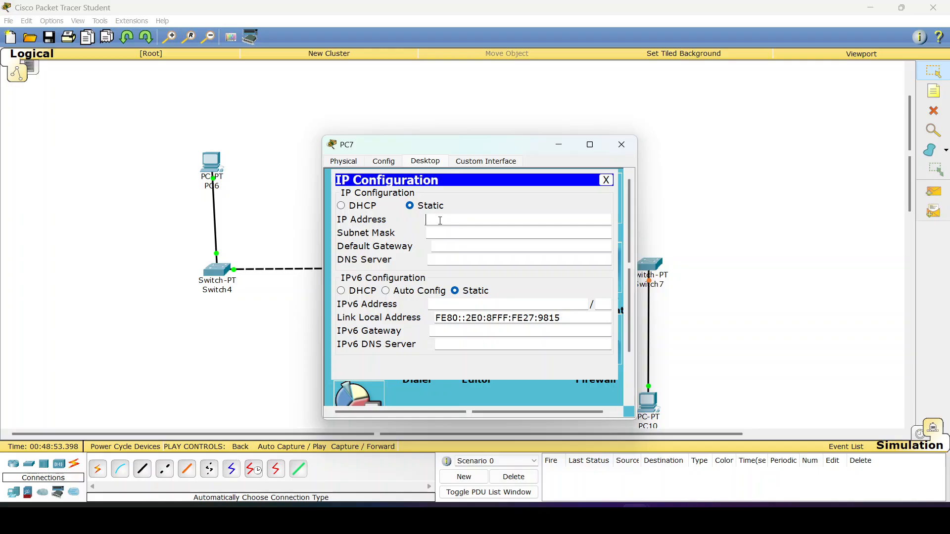
type("192.168.1.2")
key("Tab")
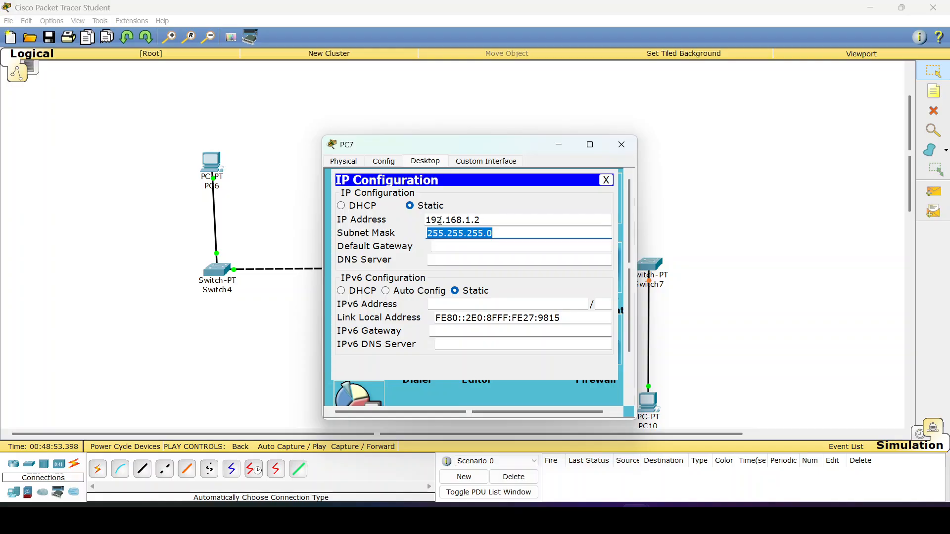
left_click(622, 145)
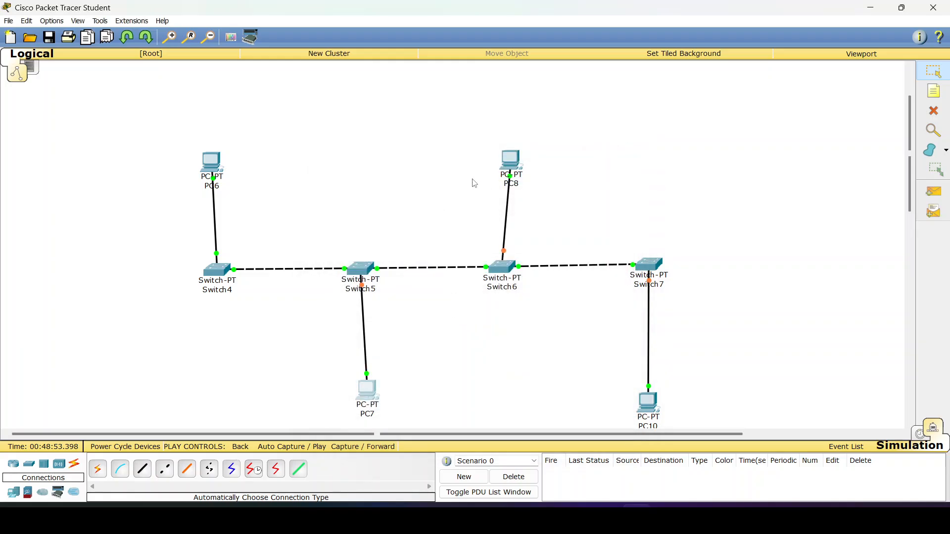
Step: Give PC8 the static IP address 192.168.1.3 with the default subnet mask 255.255.255.0, and close its window
left_click(512, 161)
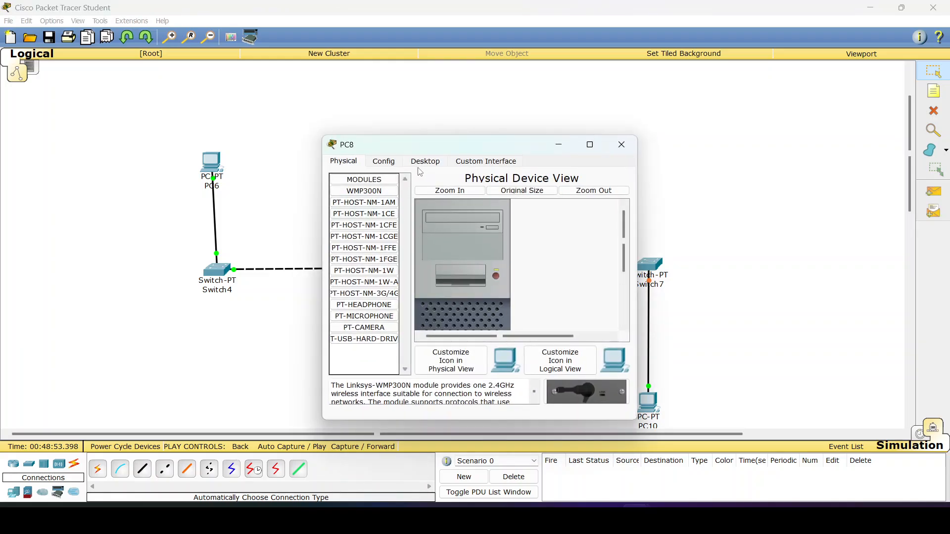
left_click(423, 163)
left_click(355, 193)
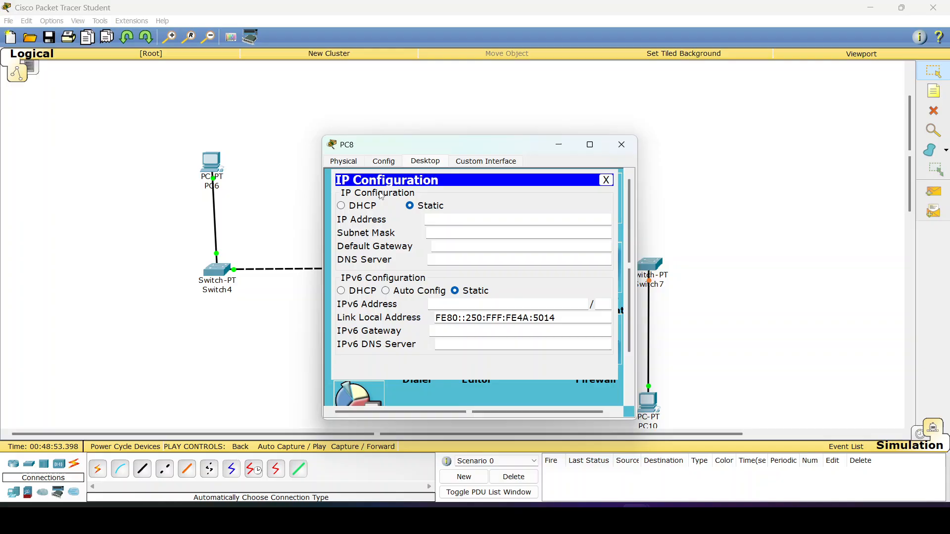
left_click(457, 220)
type("192.168.1.2")
key("Tab")
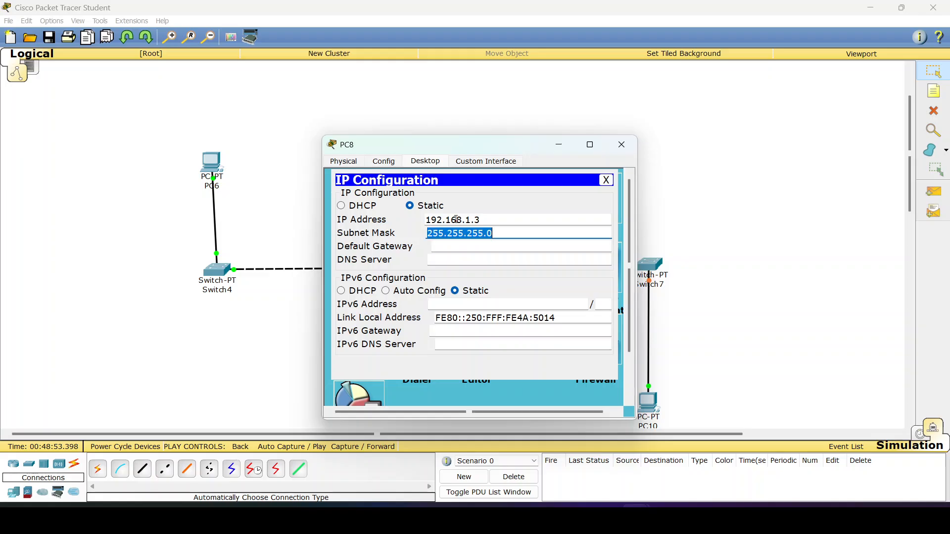
left_click(622, 146)
Step: Give PC10 the static IP address 192.168.1.4 with the default subnet mask 255.255.255.0, and close its window
left_click(649, 404)
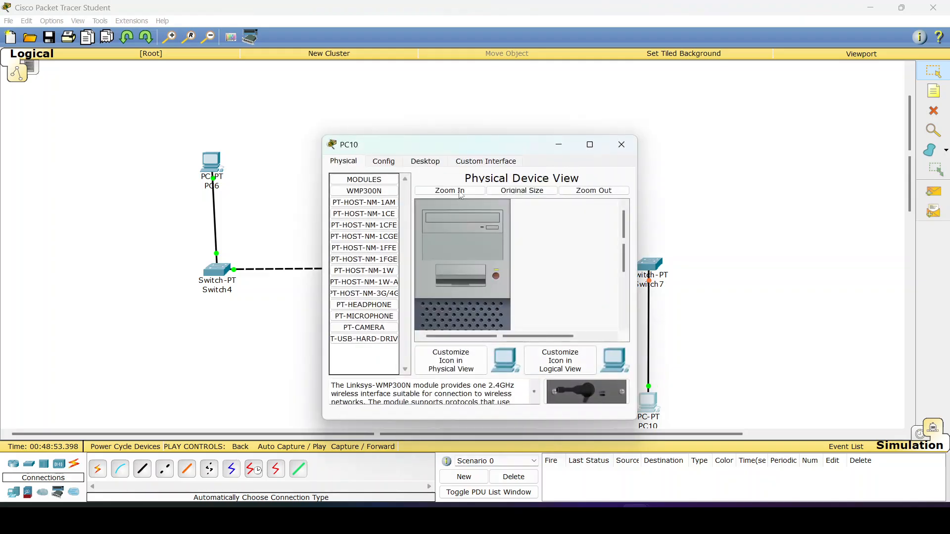
left_click(426, 159)
left_click(375, 187)
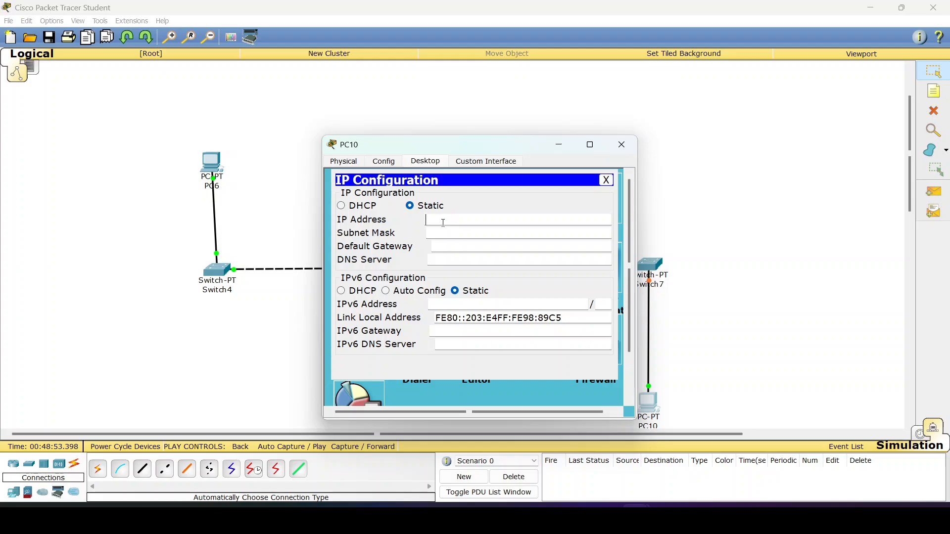
type("192.168.1.2")
key("Tab")
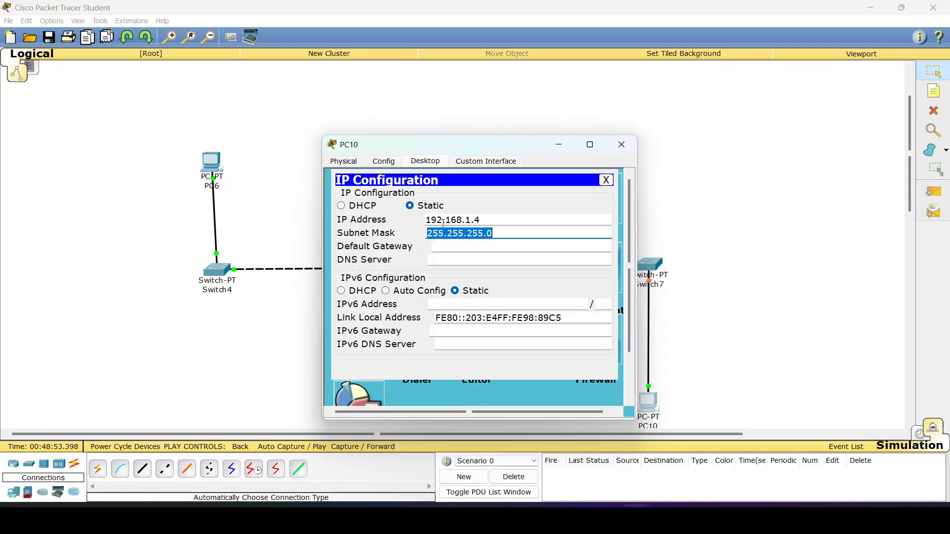
left_click(622, 145)
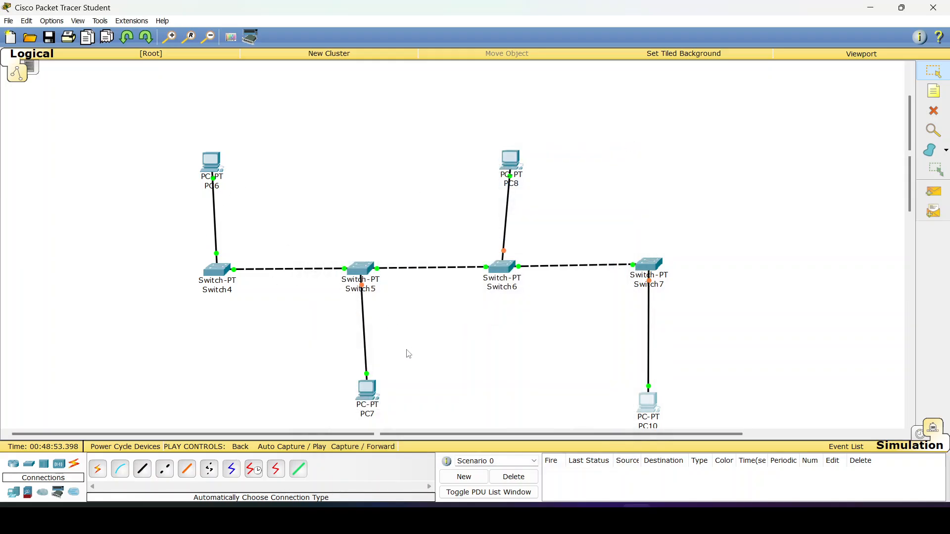
Step: Tidy the bus layout by nudging Switch7, PC10, PC7 and PC8 so each PC lines up with its switch
left_click_drag(652, 273, 646, 266)
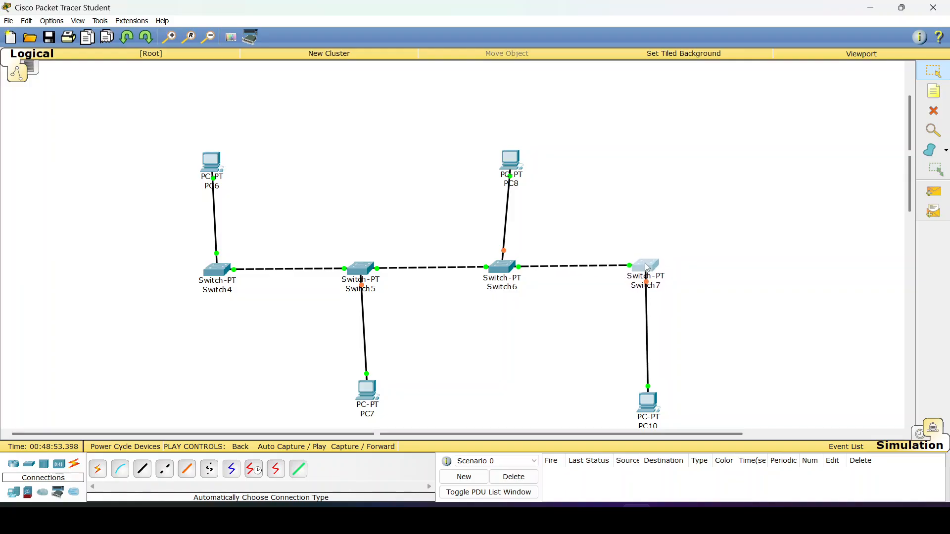
left_click_drag(652, 403, 650, 377)
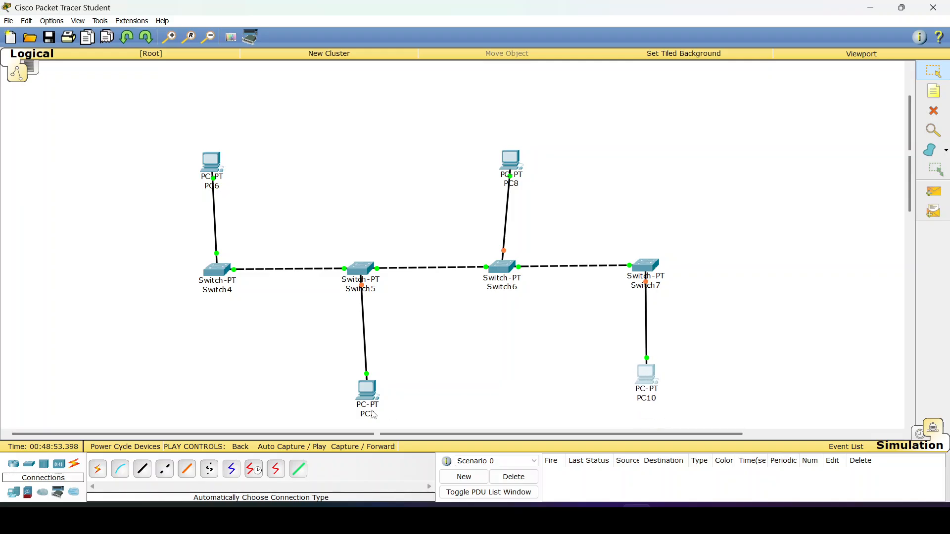
left_click_drag(373, 398, 370, 390)
left_click_drag(517, 165, 505, 169)
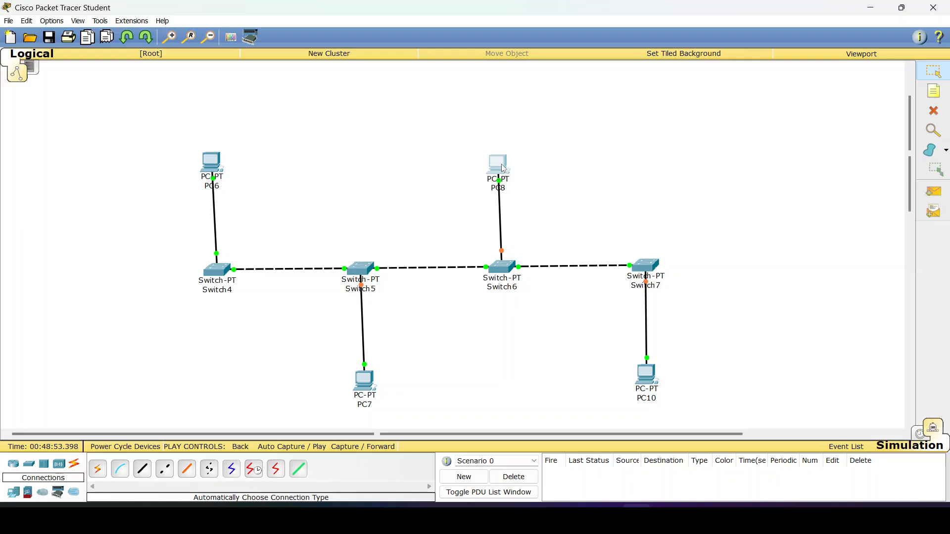
Step: Send a simple PDU from PC6 to PC10, and switch from Simulation to Realtime mode
left_click(937, 192)
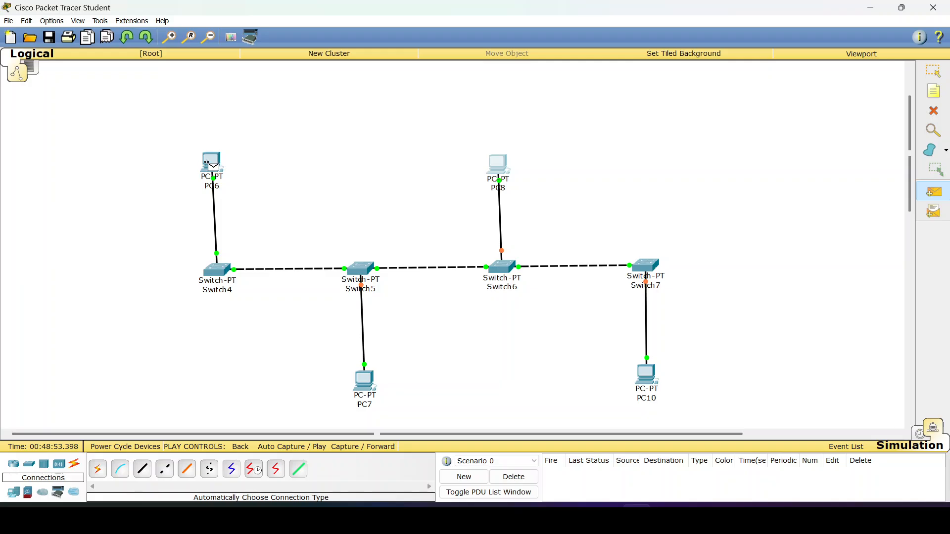
left_click(207, 163)
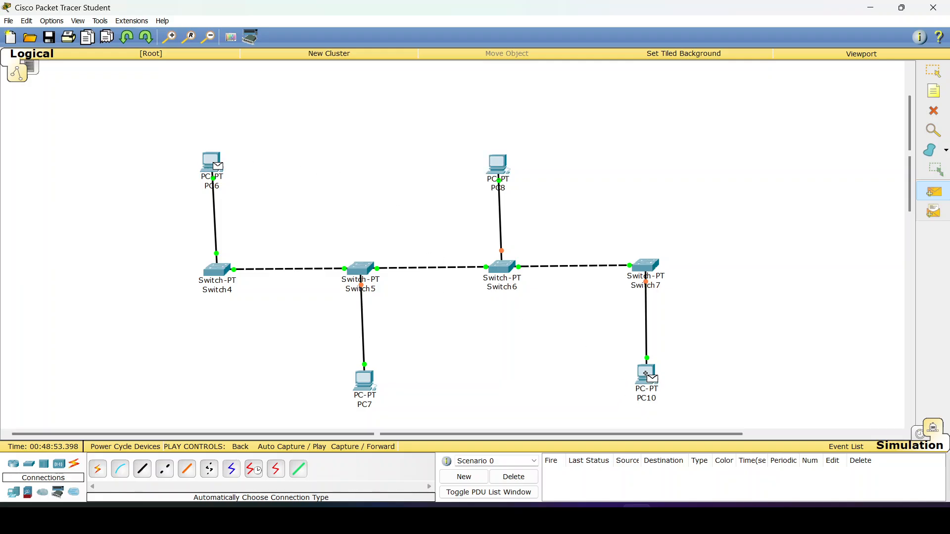
left_click(646, 375)
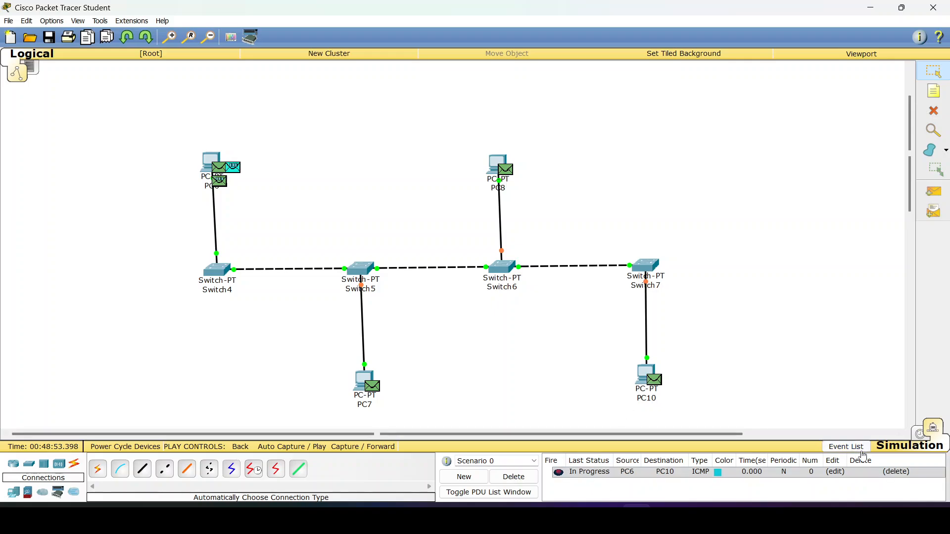
left_click(919, 436)
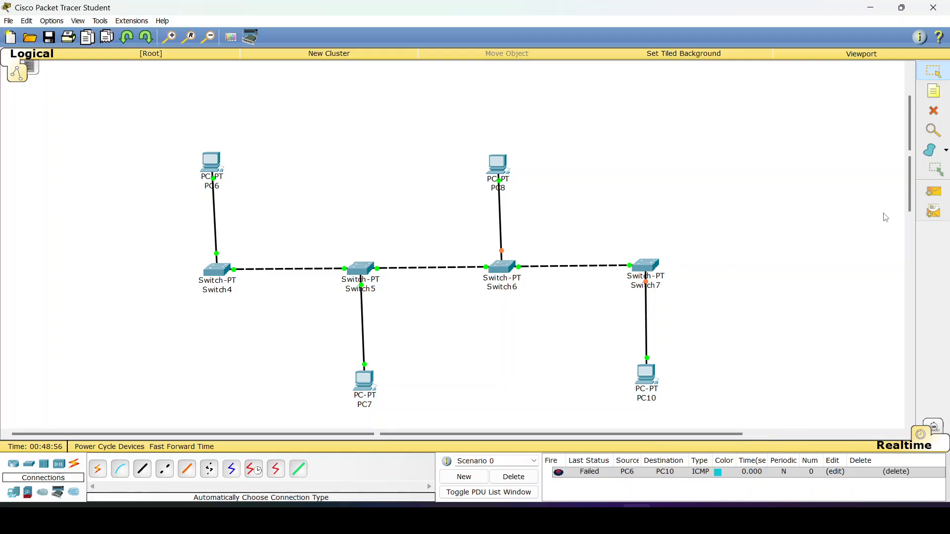
Step: Send a second simple PDU from PC6 to PC10 in Realtime mode
left_click(934, 192)
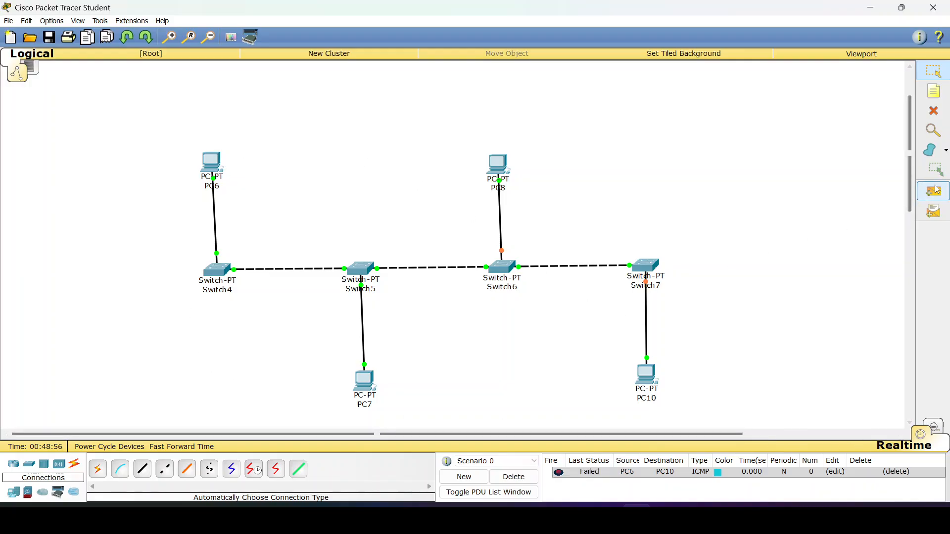
left_click(213, 158)
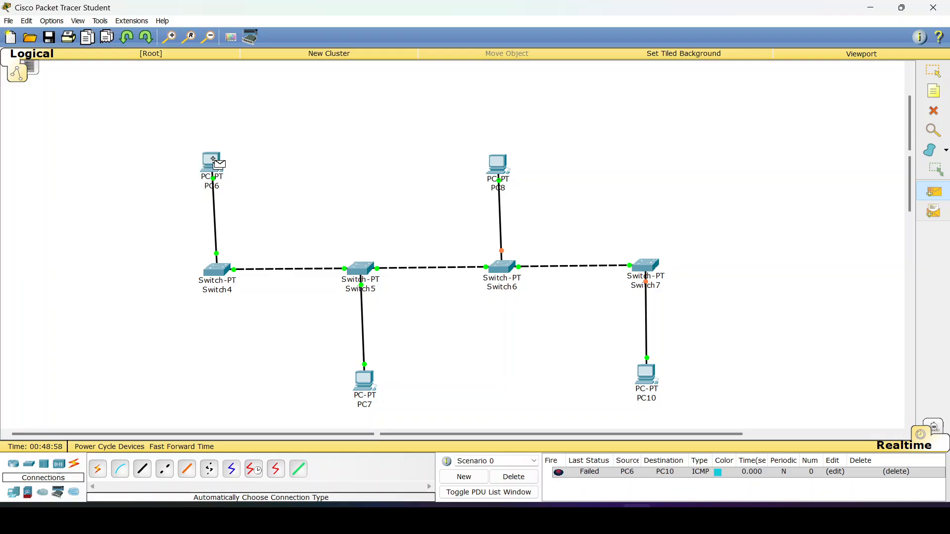
left_click(644, 378)
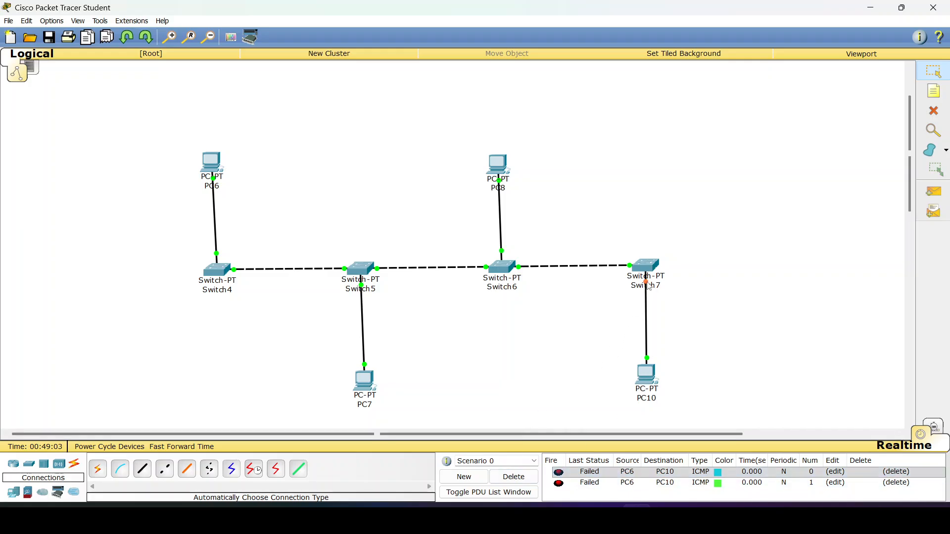
scroll(584, 241, "down", 1)
scroll(583, 241, "right", 3)
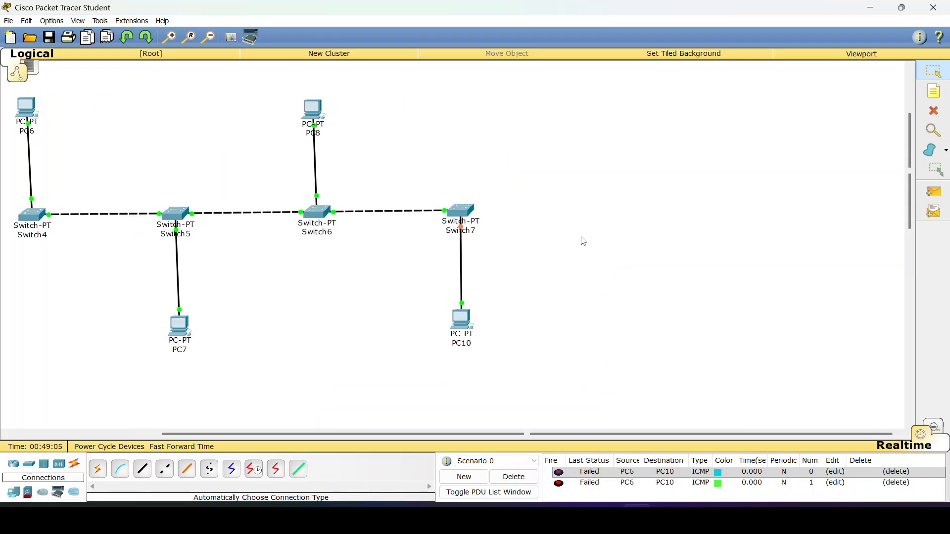
scroll(642, 269, "left", 3)
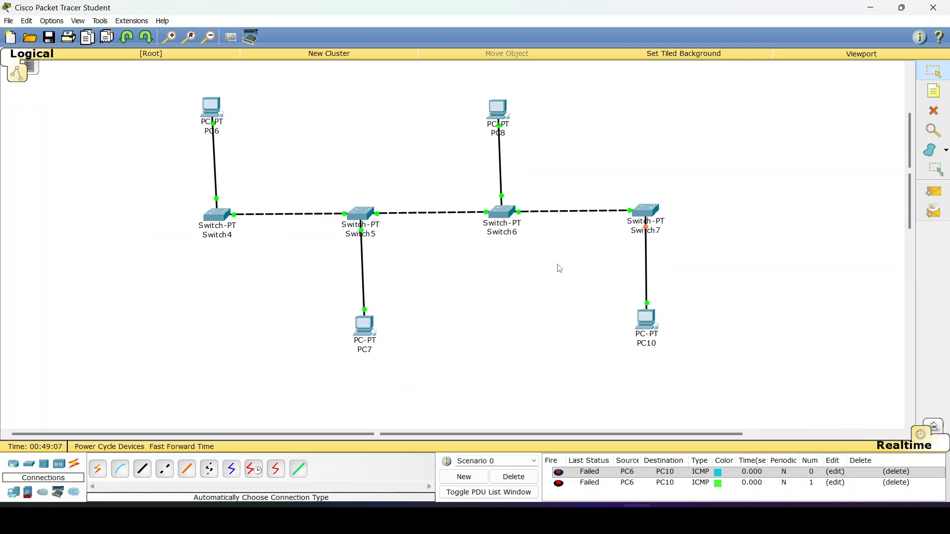
scroll(561, 266, "up", 1)
scroll(561, 266, "down", 2)
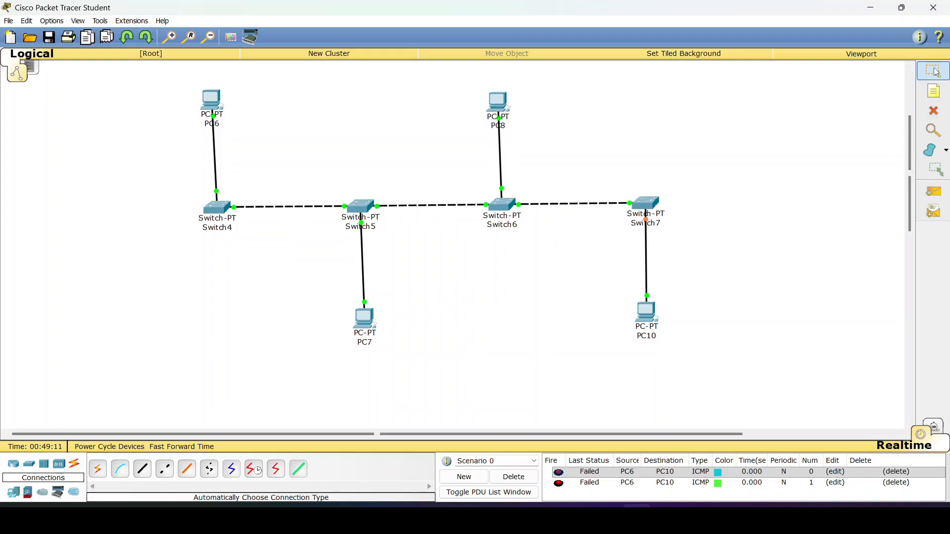
left_click(646, 210)
left_click(646, 209)
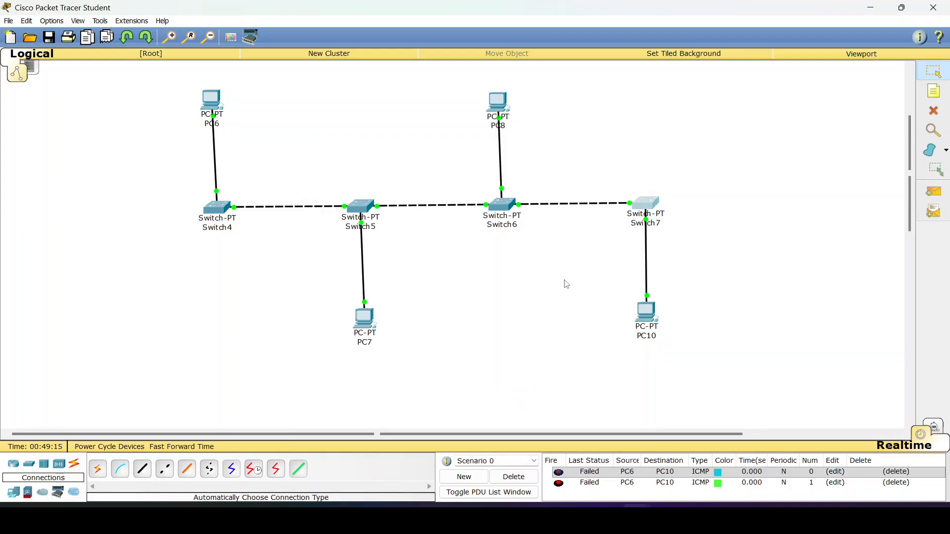
scroll(661, 253, "up", 2)
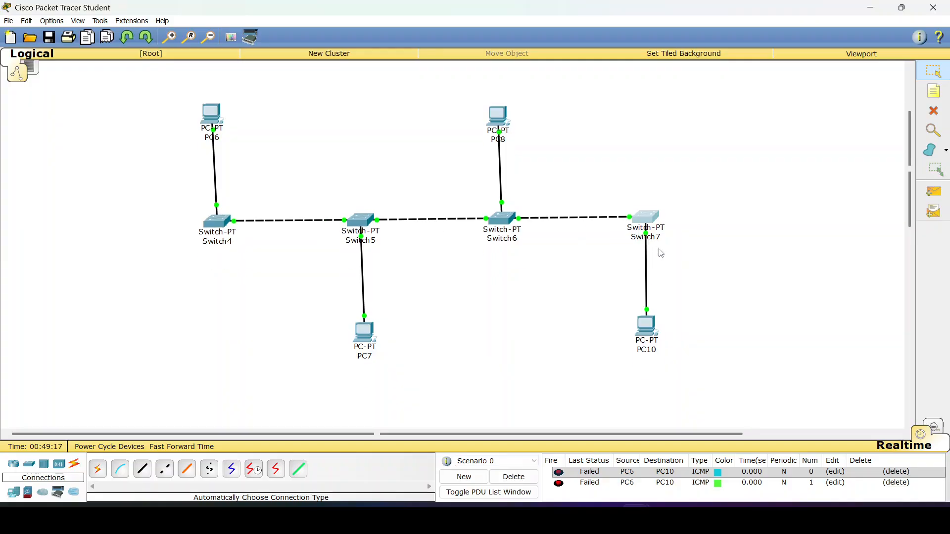
Step: Repeat the simple PDU test from PC6 to PC10 with all links up, and check its status
left_click(931, 193)
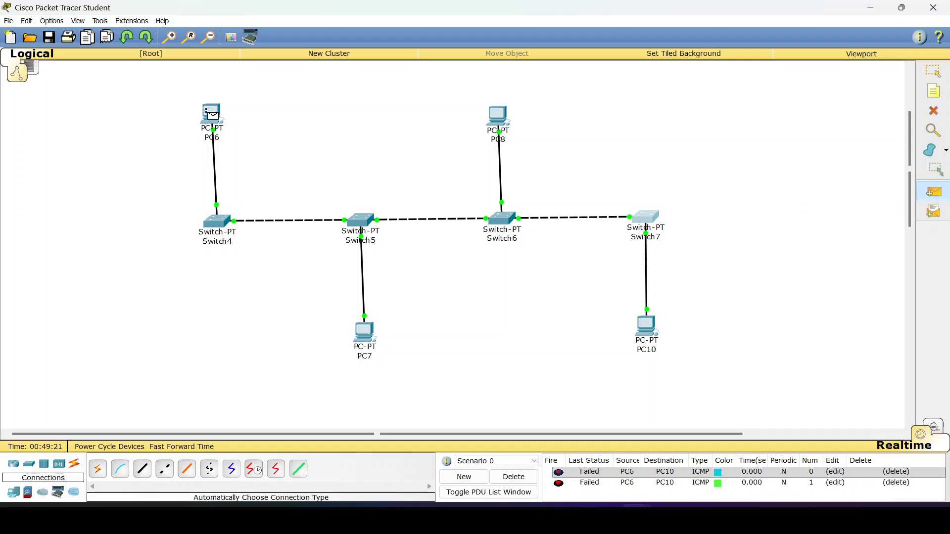
left_click(217, 114)
left_click(641, 326)
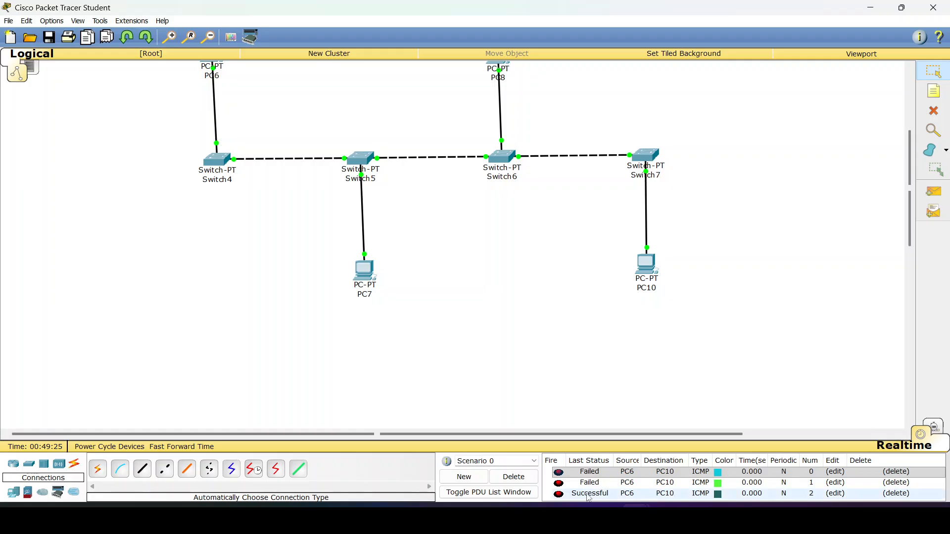
scroll(596, 346, "up", 2)
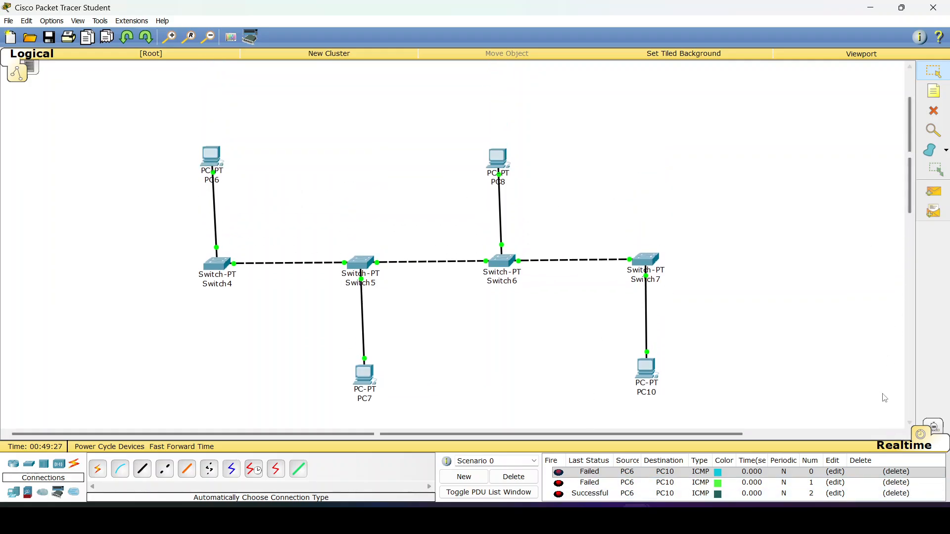
Step: Play the PC6-to-PC10 packets in Simulation mode with Auto Capture / Play, and return to Realtime mode
left_click(933, 428)
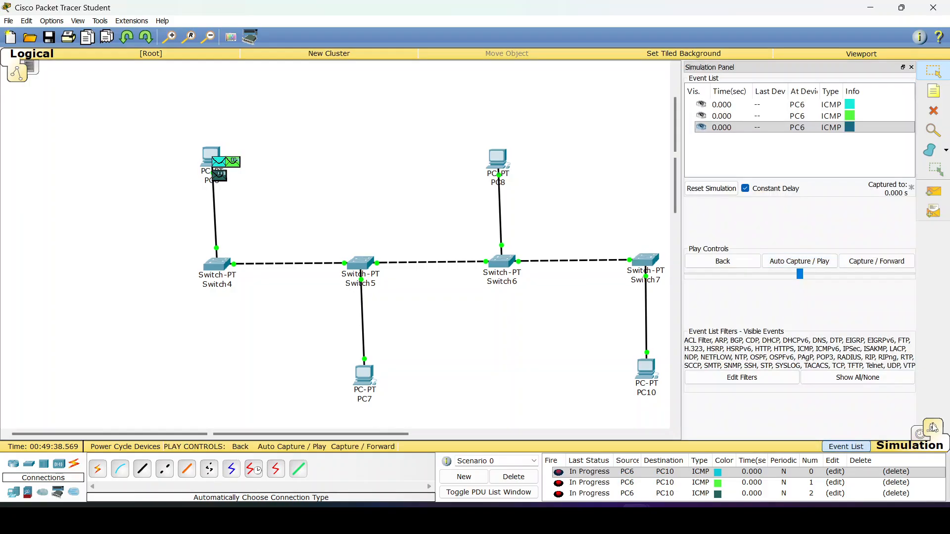
left_click(801, 262)
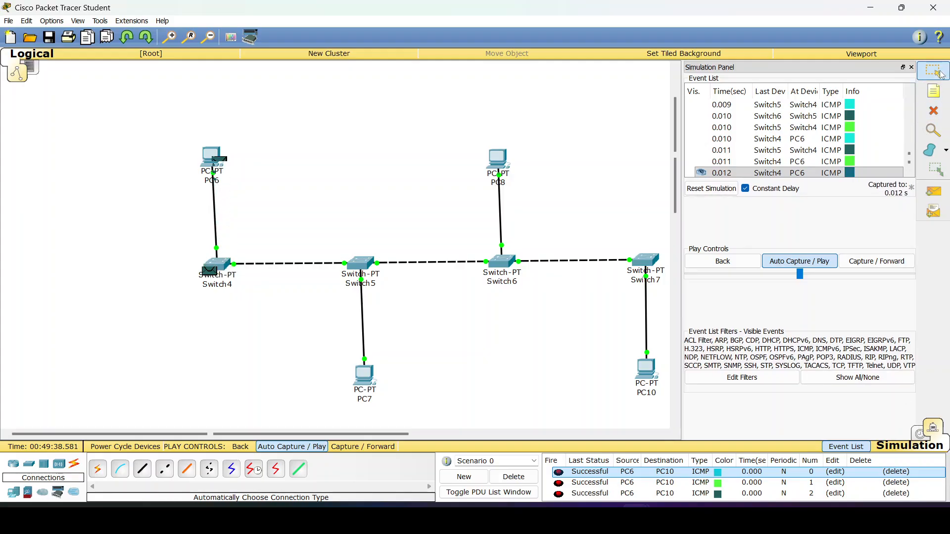
left_click(933, 427)
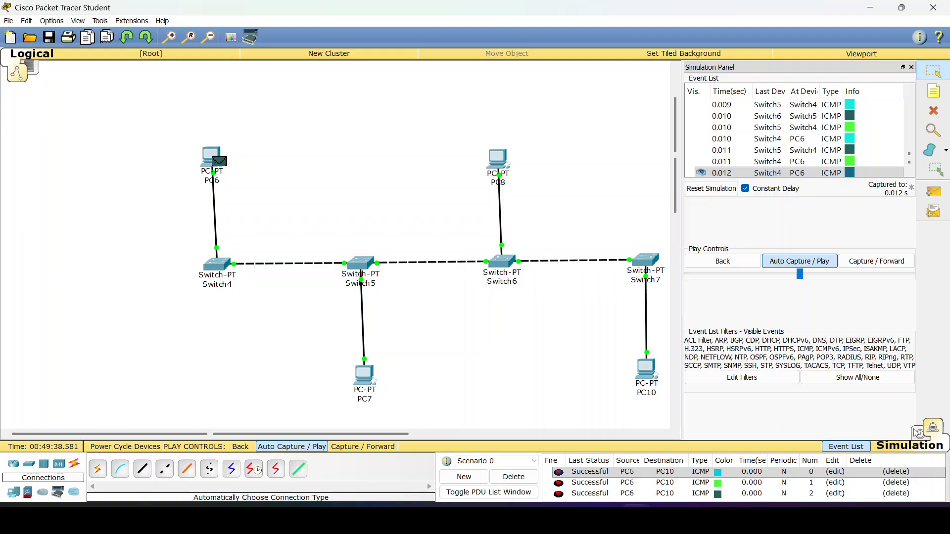
Step: Activate the Delete tool, and switch to the IT Series PDF to look back through the topology pages
left_click(929, 117)
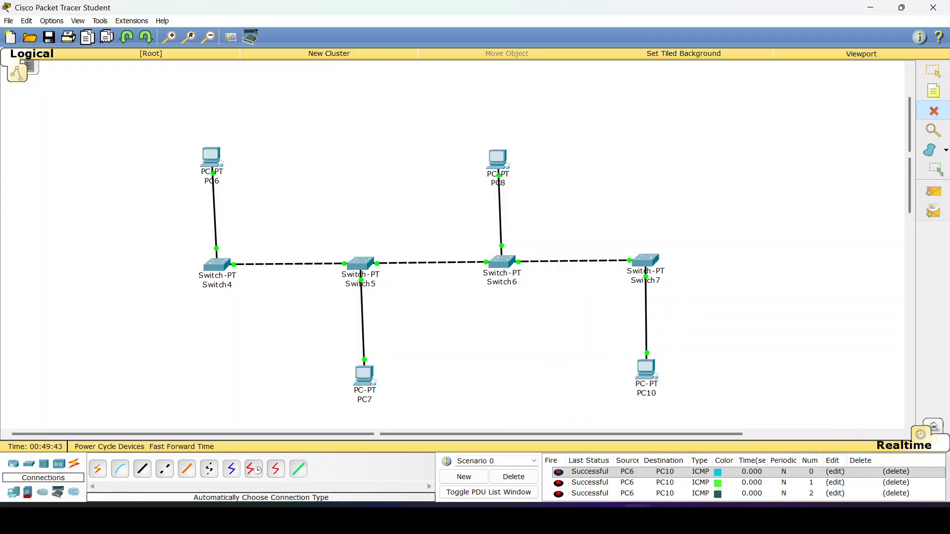
left_click(549, 519)
scroll(478, 371, "up", 10)
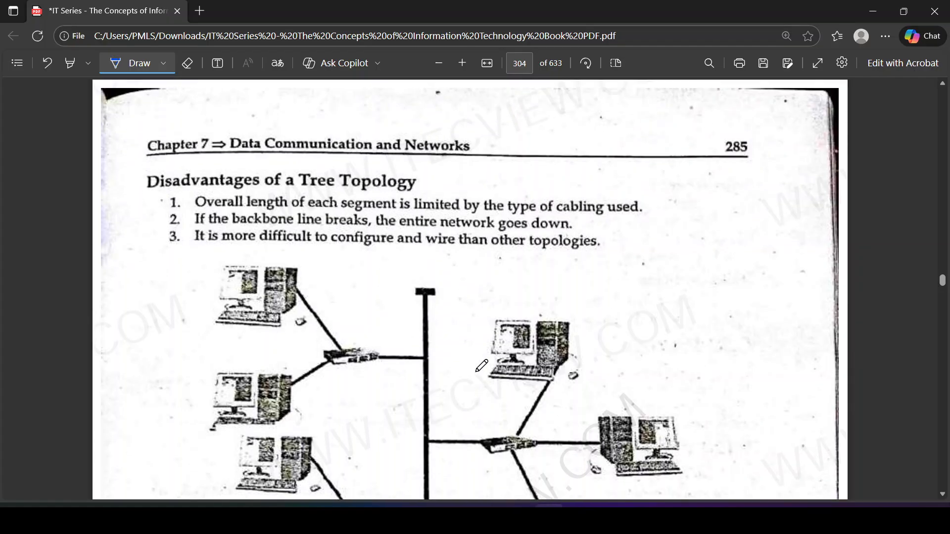
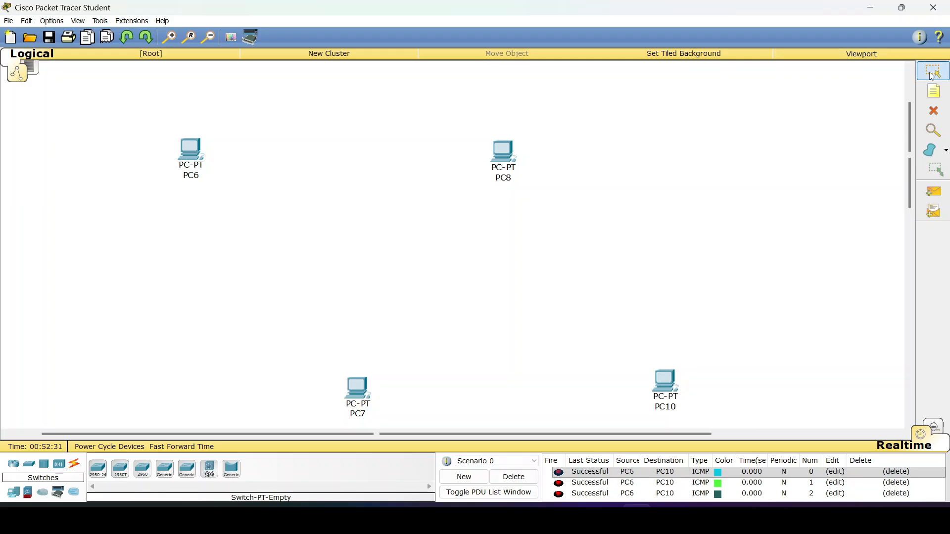
Step: Spread the PCs to the workspace corners: PC8 upper right, PC6 upper left, PC7 lower left and PC10 lower right
left_click_drag(513, 154, 827, 95)
left_click_drag(201, 155, 98, 104)
left_click_drag(359, 389, 109, 404)
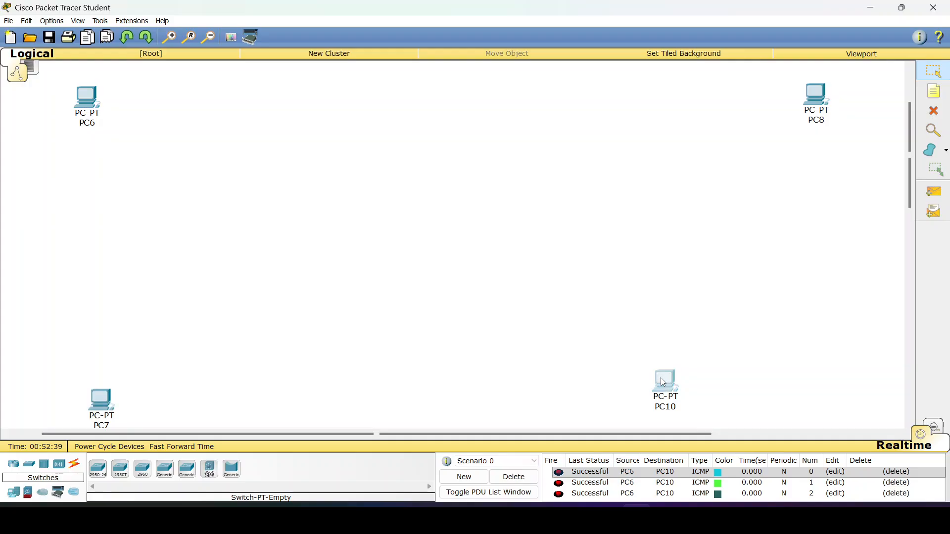
left_click_drag(663, 386, 806, 400)
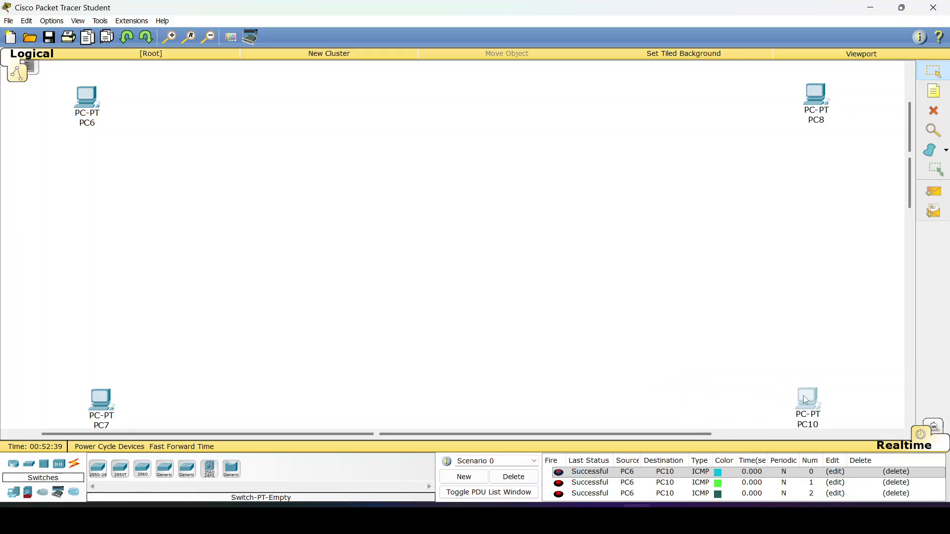
Step: Place four Switch-PT-Empty switches in a square between the four PCs, and display the available connection types
left_click(188, 471)
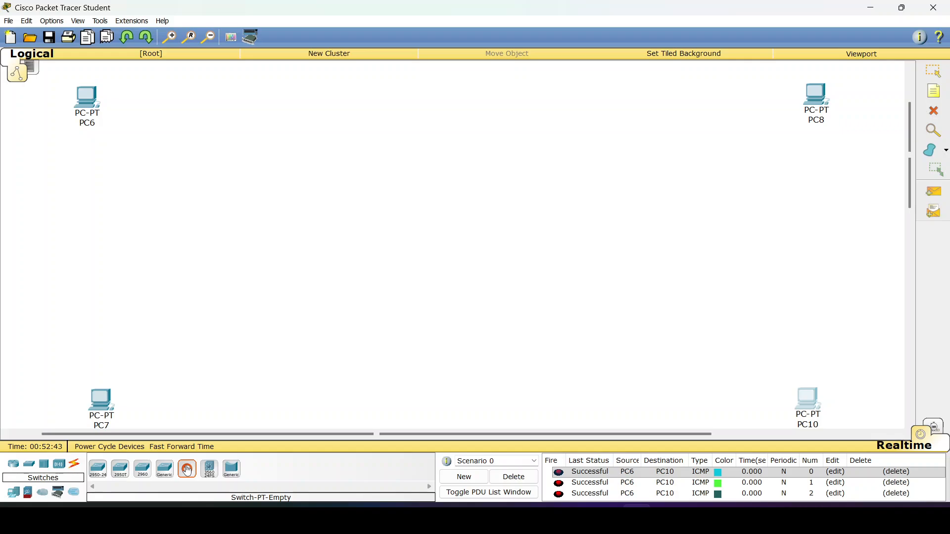
left_click(380, 198)
left_click(602, 203)
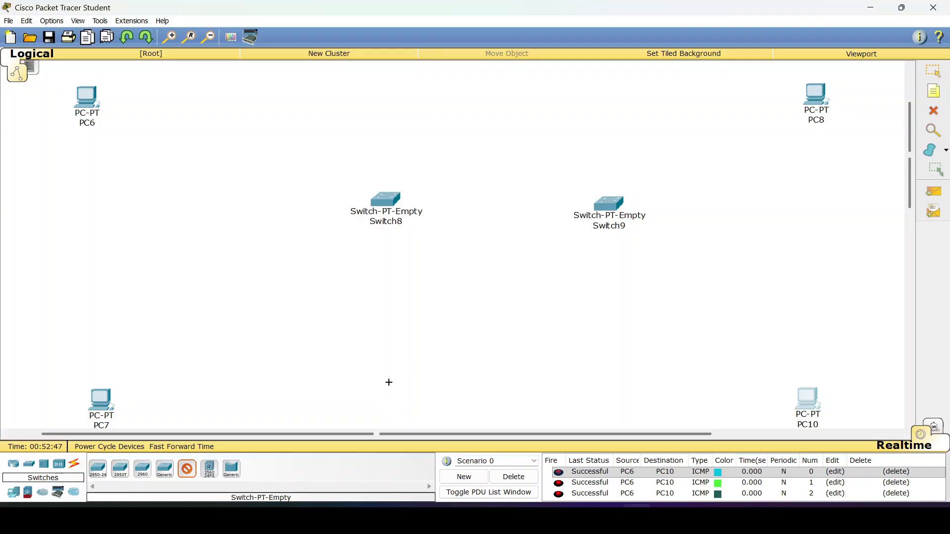
left_click(608, 358)
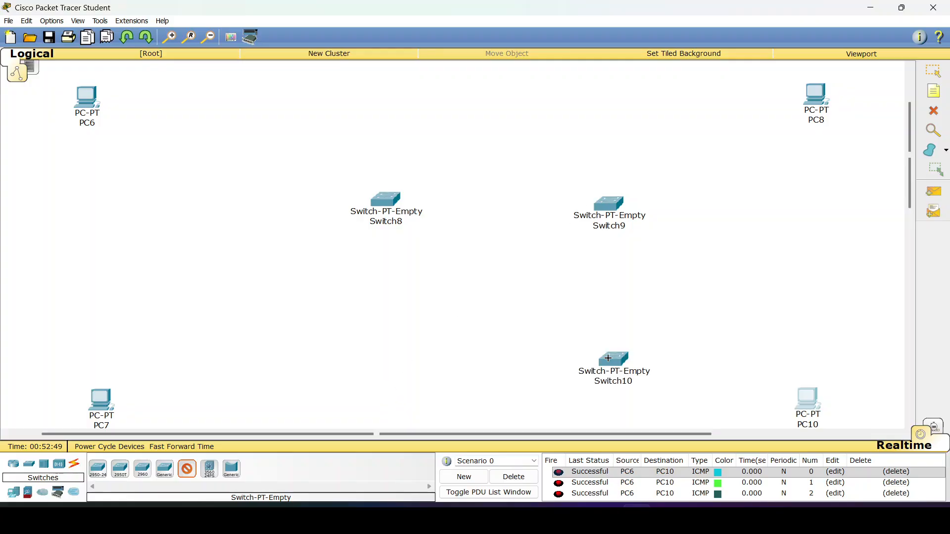
left_click(379, 357)
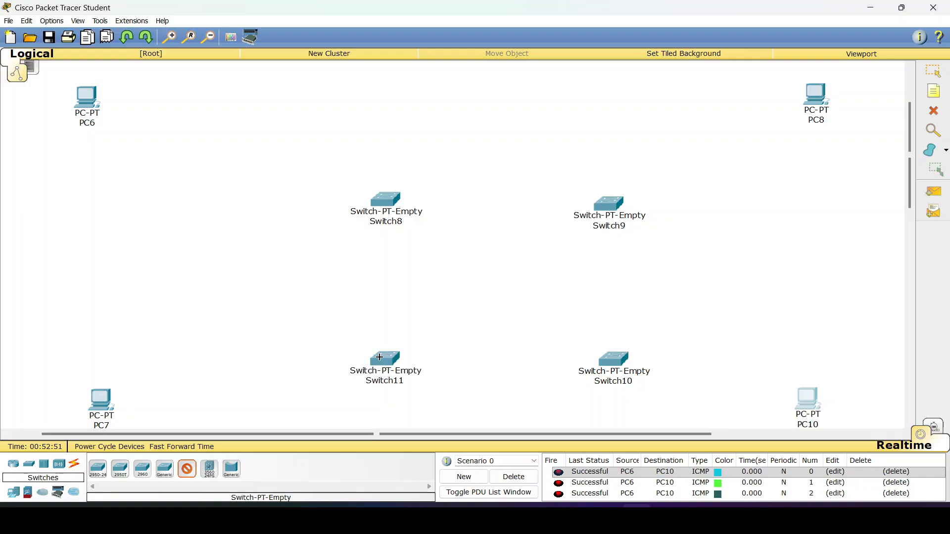
left_click(75, 466)
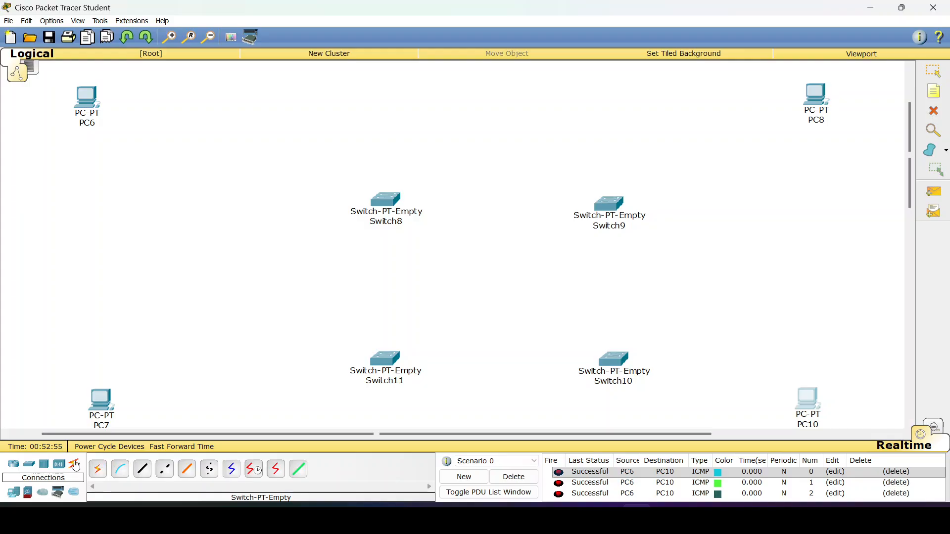
Step: Try to connect Switch8 to Switch9 with the automatically chosen connection type
left_click(98, 474)
left_click(99, 475)
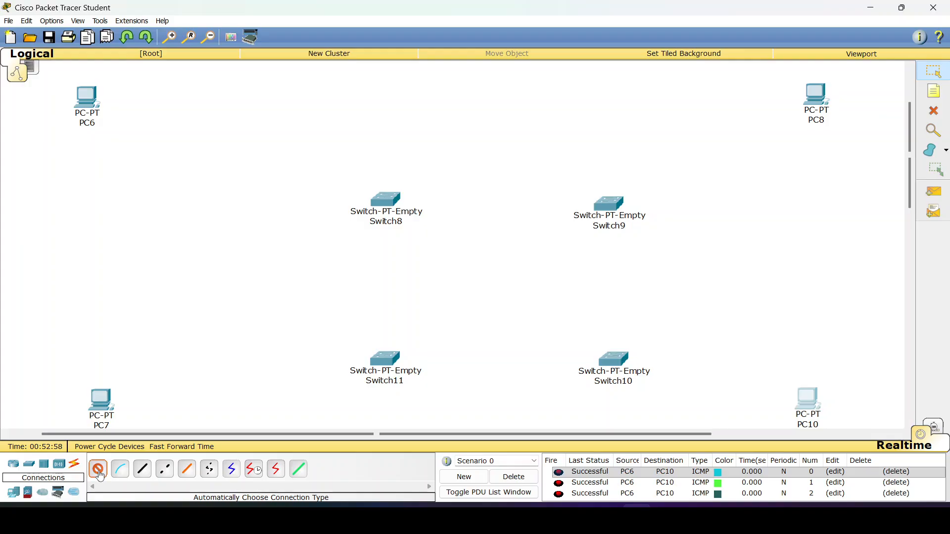
left_click(380, 205)
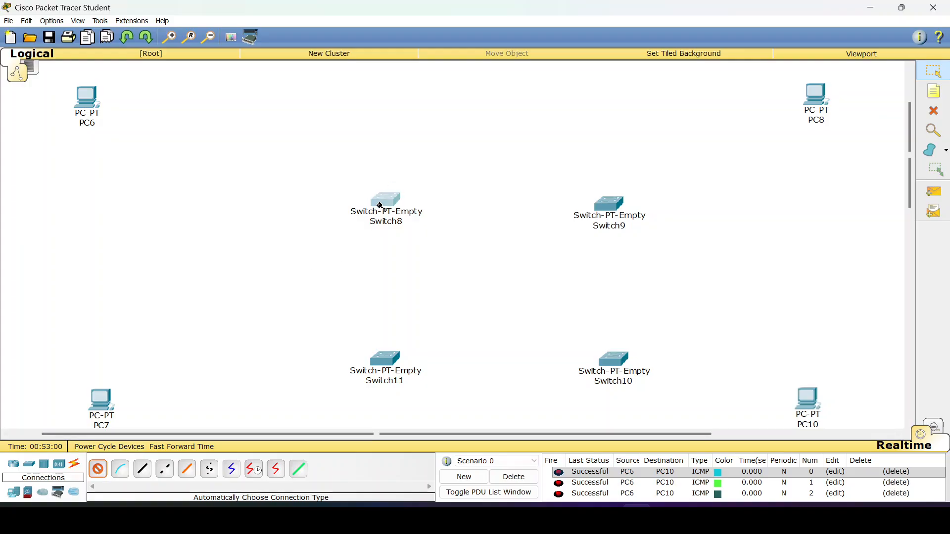
left_click(603, 209)
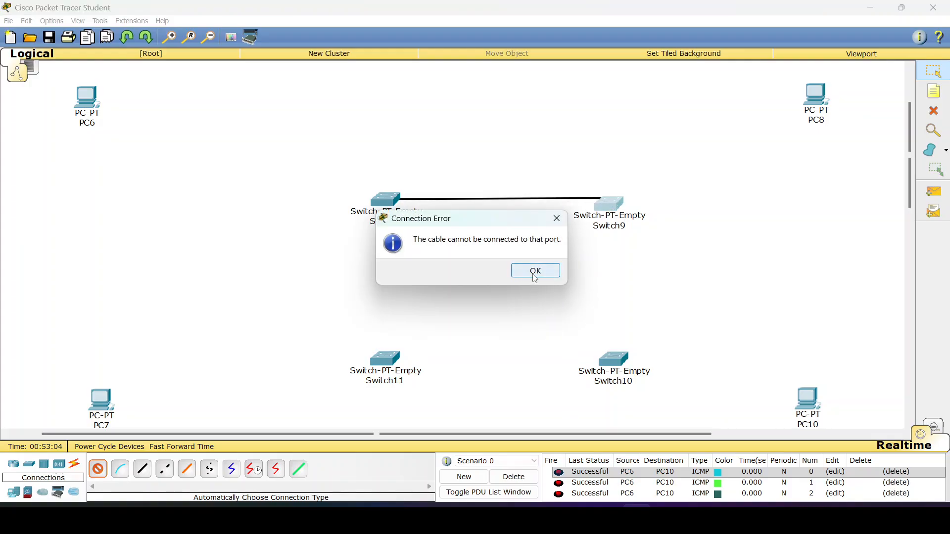
left_click(535, 271)
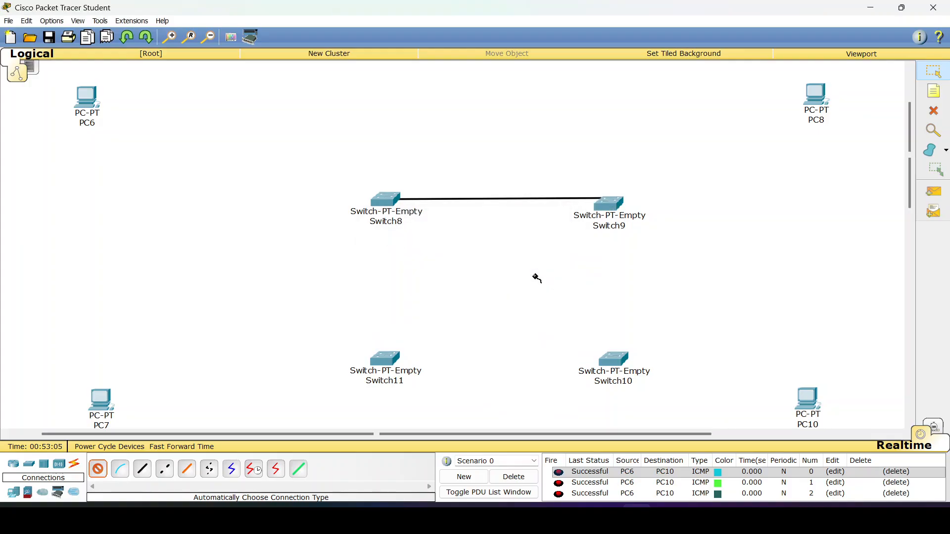
Step: Try to connect Switch11 to Switch8 with the automatically chosen connection type, and leave cabling mode
left_click(98, 470)
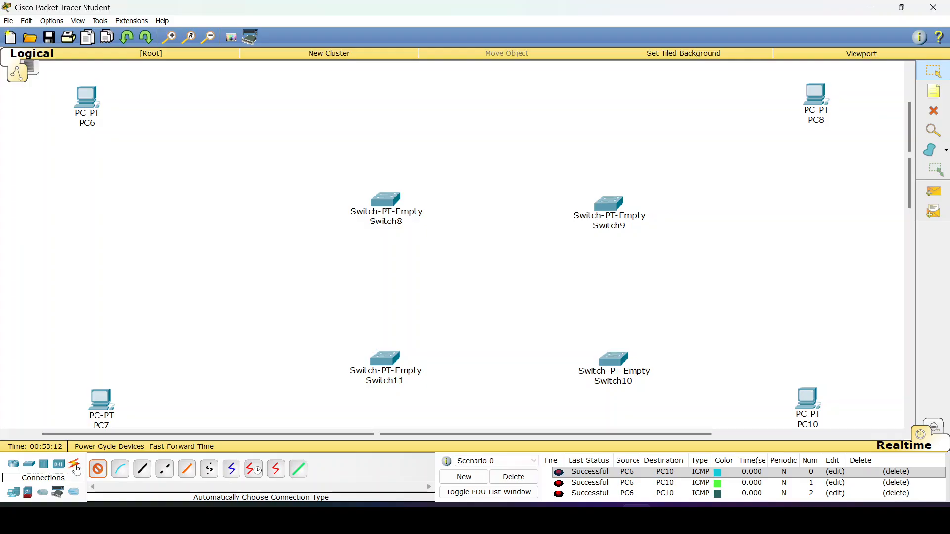
left_click(101, 474)
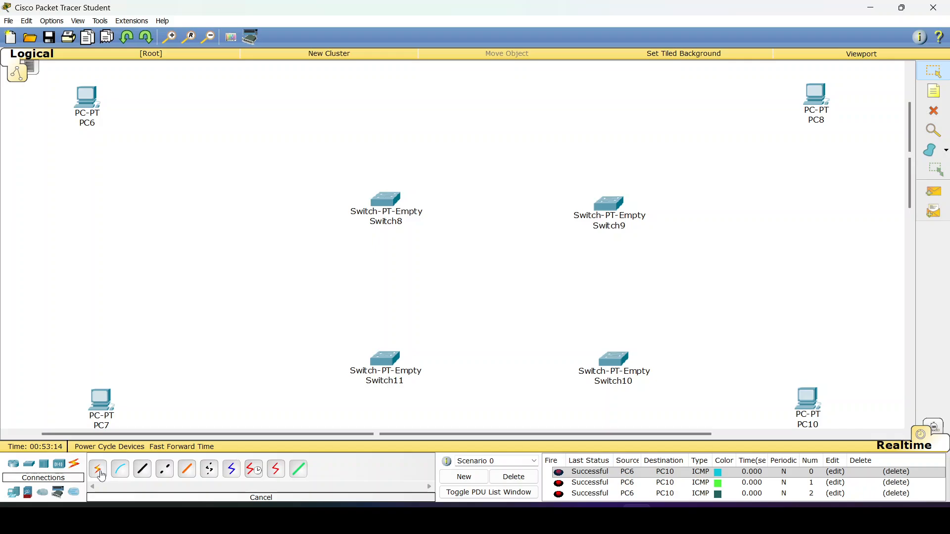
left_click(391, 356)
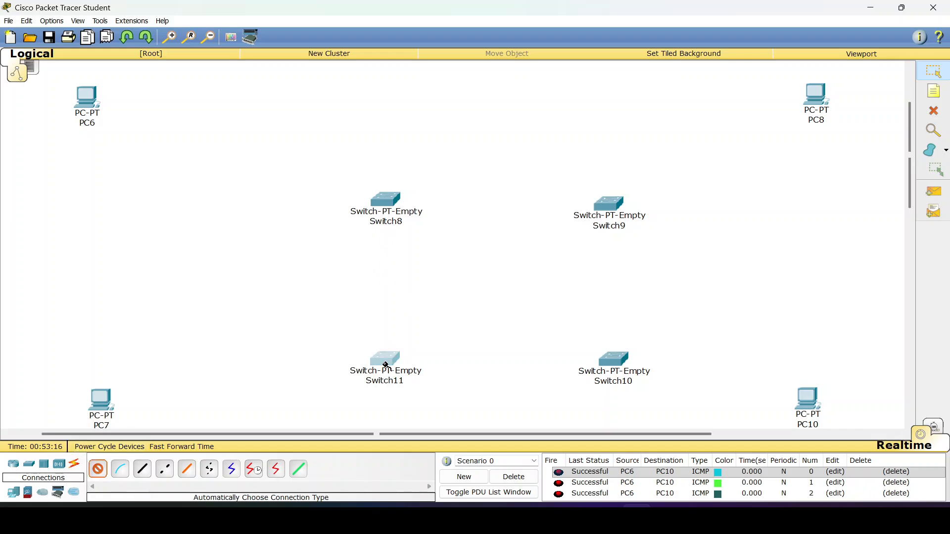
left_click(388, 208)
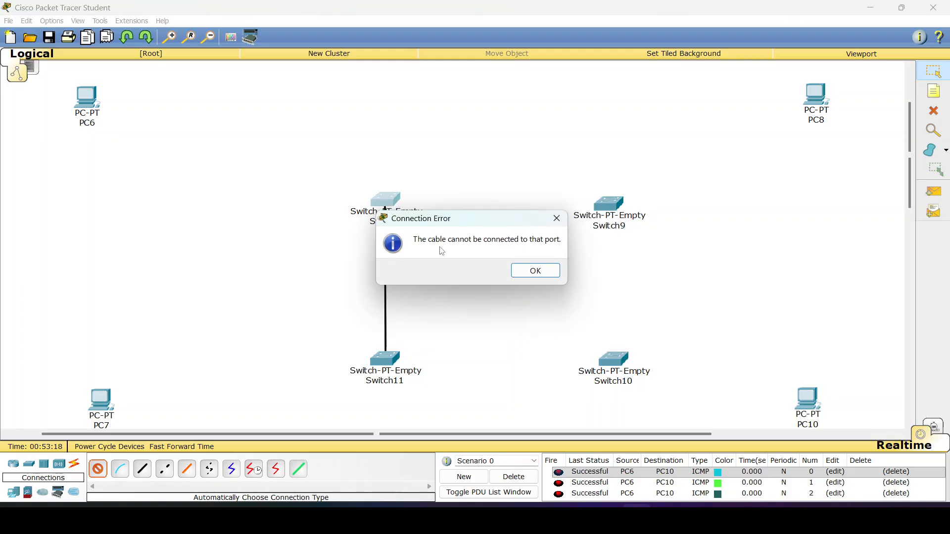
left_click(530, 272)
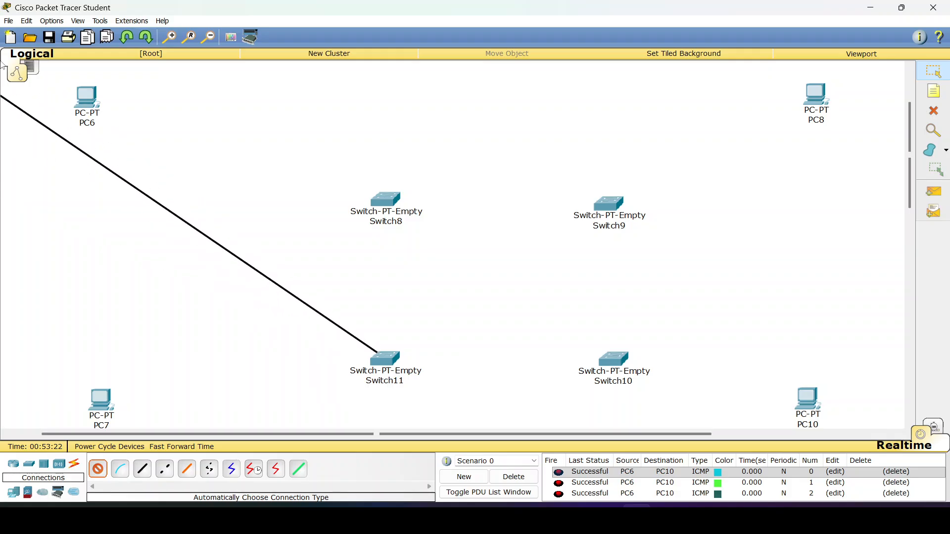
left_click(932, 73)
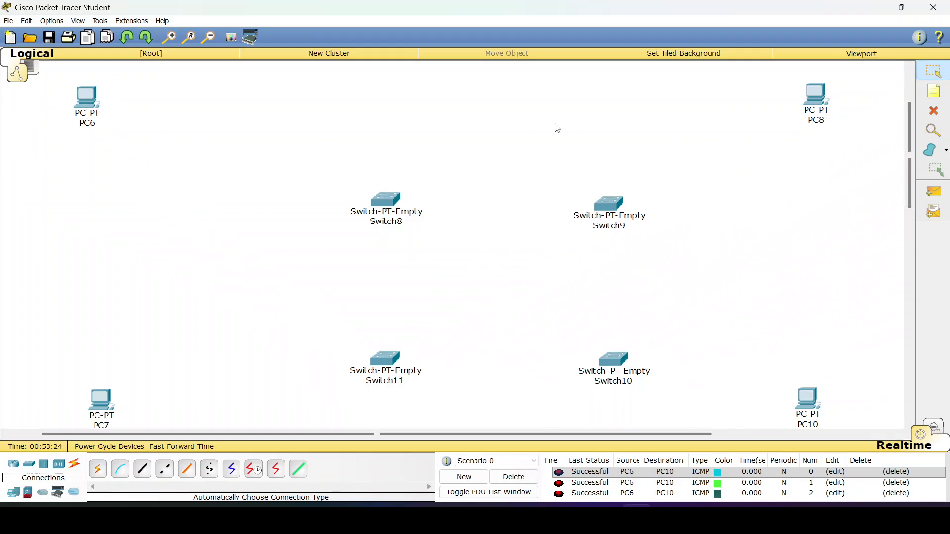
Step: Delete the four Switch-PT-Empty switches between the PCs
left_click_drag(324, 183, 676, 393)
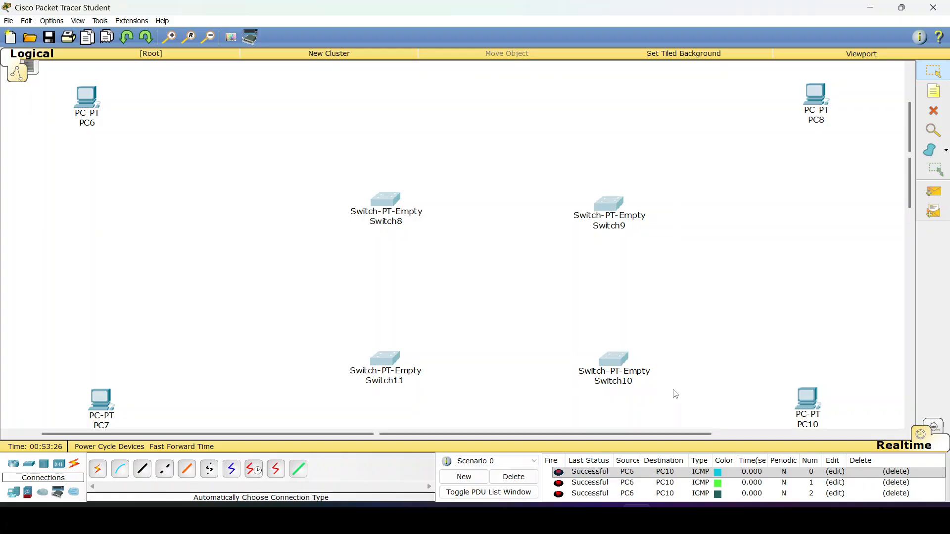
key("Delete")
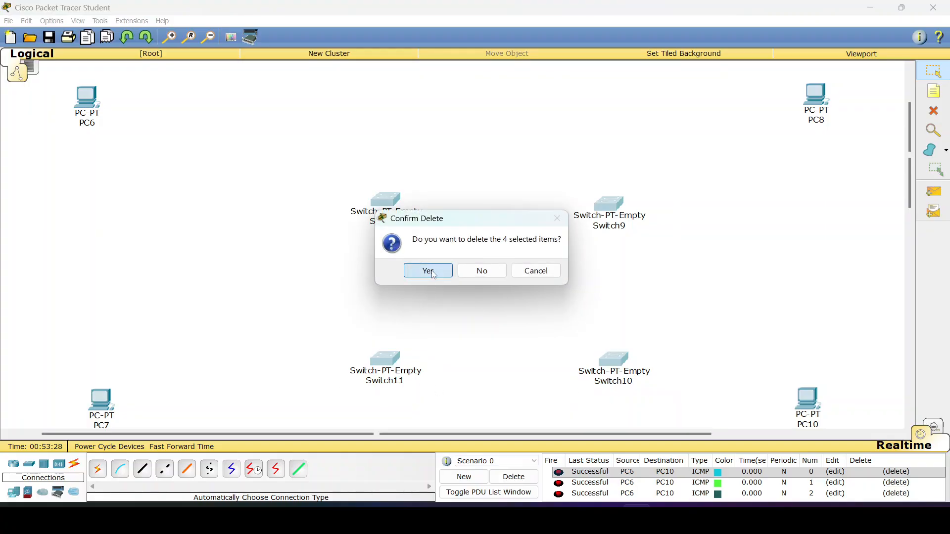
left_click(429, 270)
Step: Place four generic Switch-PT switches in a square between the four PCs
left_click(31, 469)
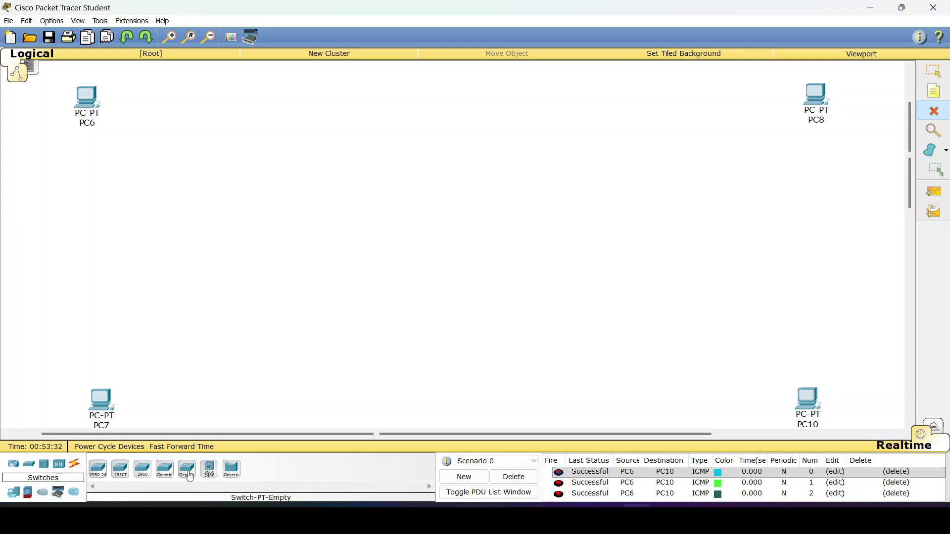
left_click(164, 471)
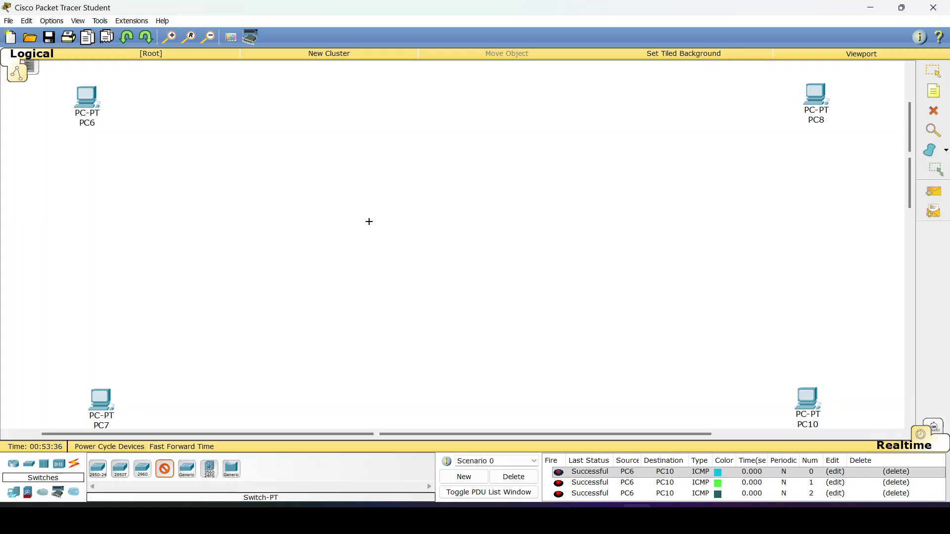
left_click(368, 221)
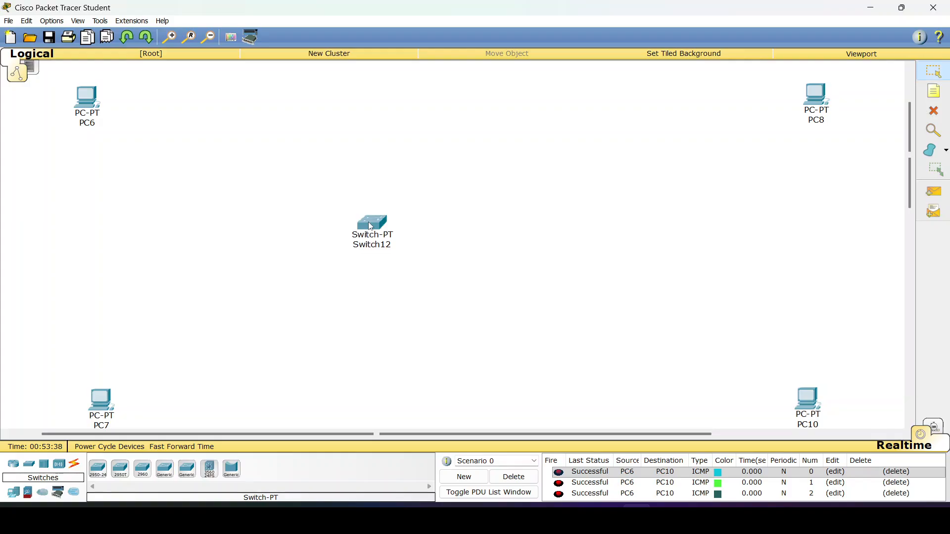
left_click(162, 476)
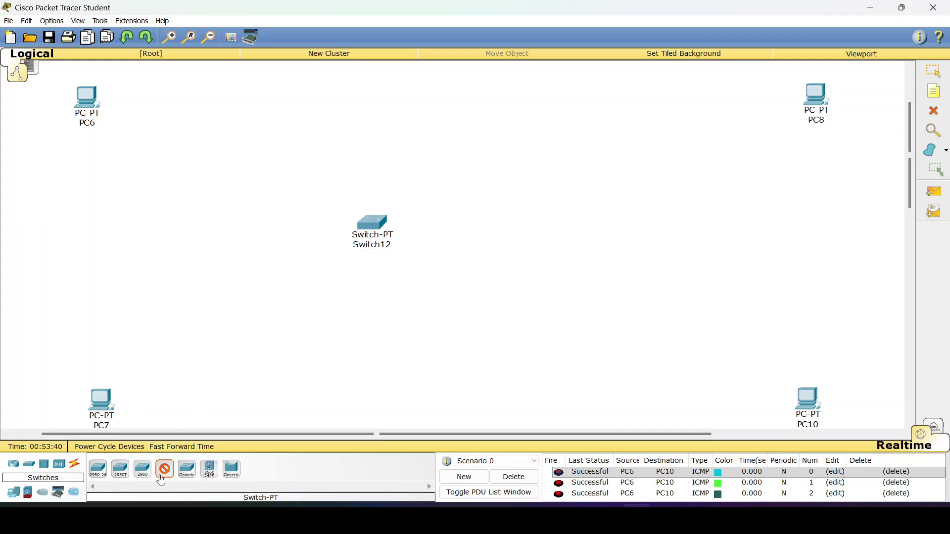
left_click(565, 225)
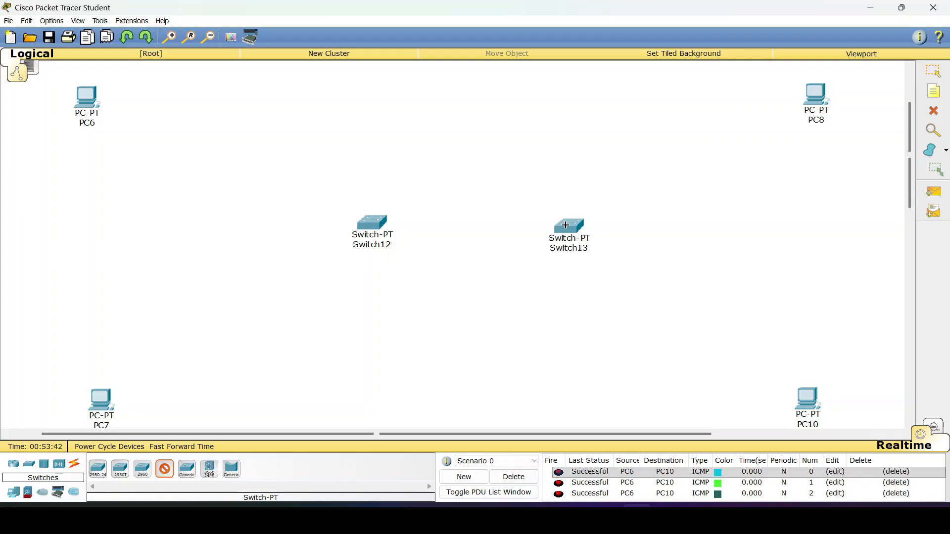
left_click(575, 371)
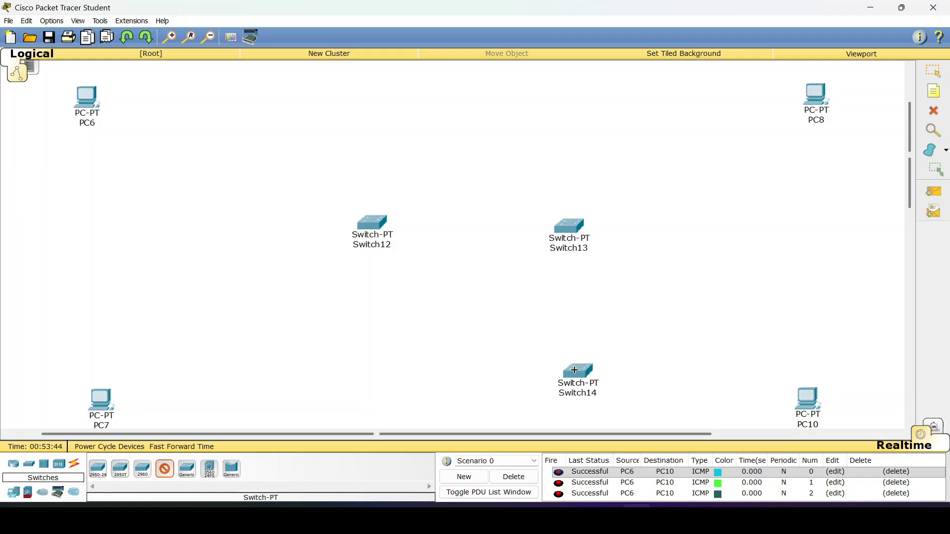
left_click(371, 369)
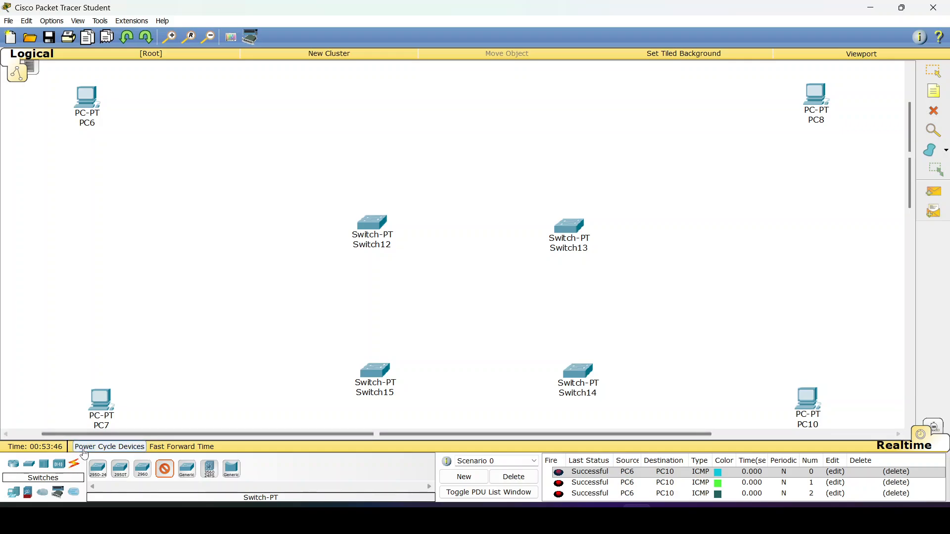
Step: Connect the switches in a ring with automatically chosen cables: Switch12 to Switch13, Switch14, Switch15 and back to Switch12
left_click(77, 467)
left_click(98, 469)
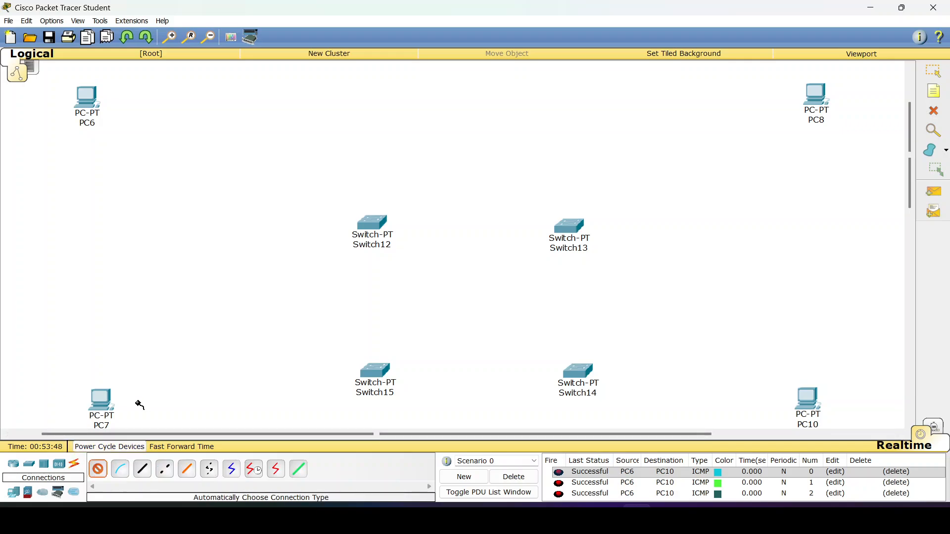
left_click(377, 225)
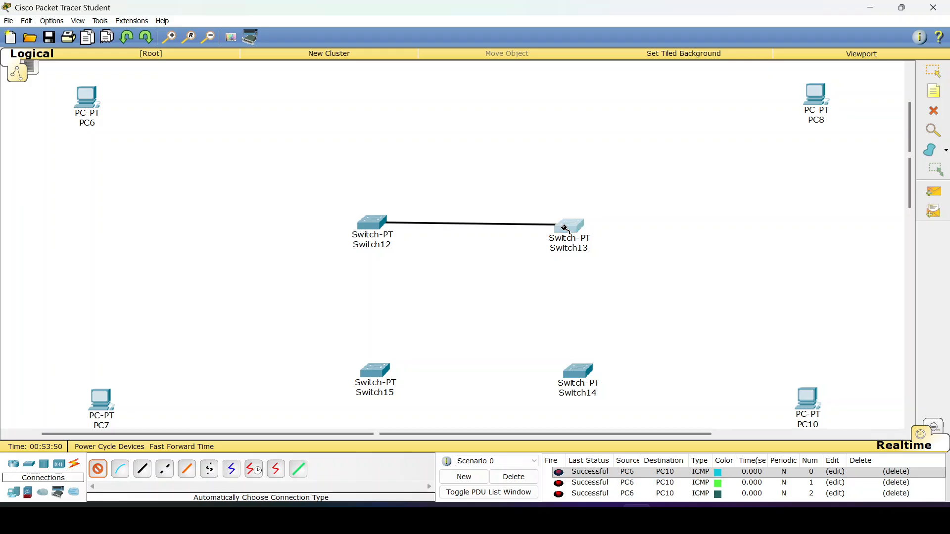
left_click(568, 227)
left_click(570, 229)
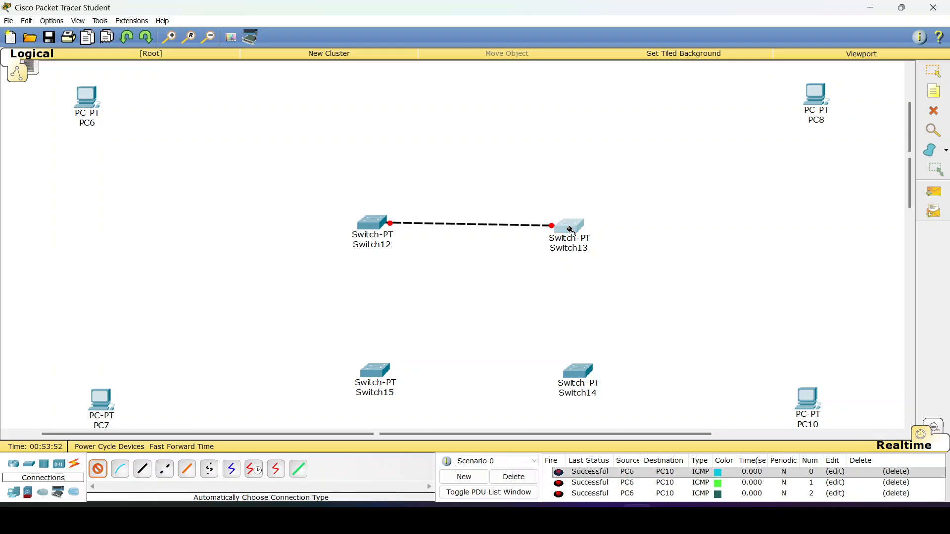
left_click(580, 371)
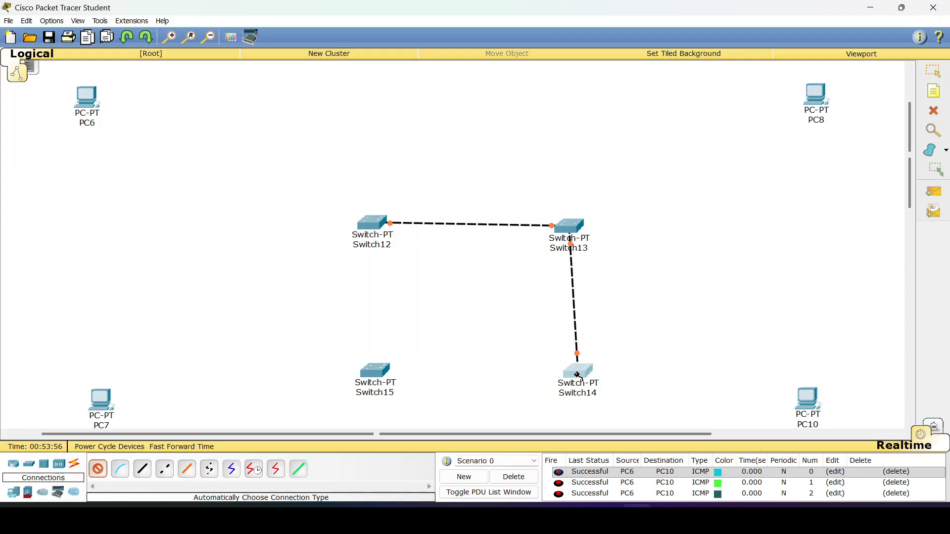
left_click(574, 372)
left_click(374, 376)
left_click(375, 376)
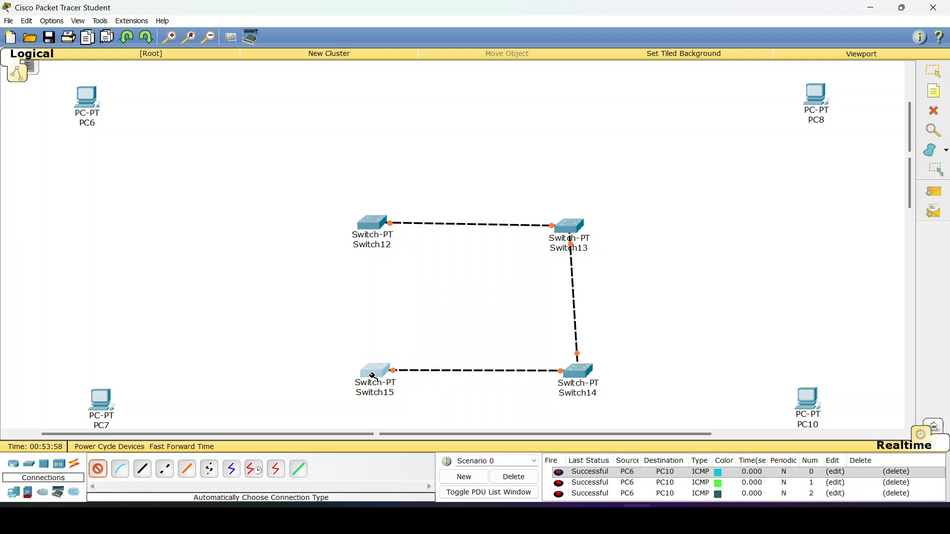
left_click(374, 374)
left_click(374, 222)
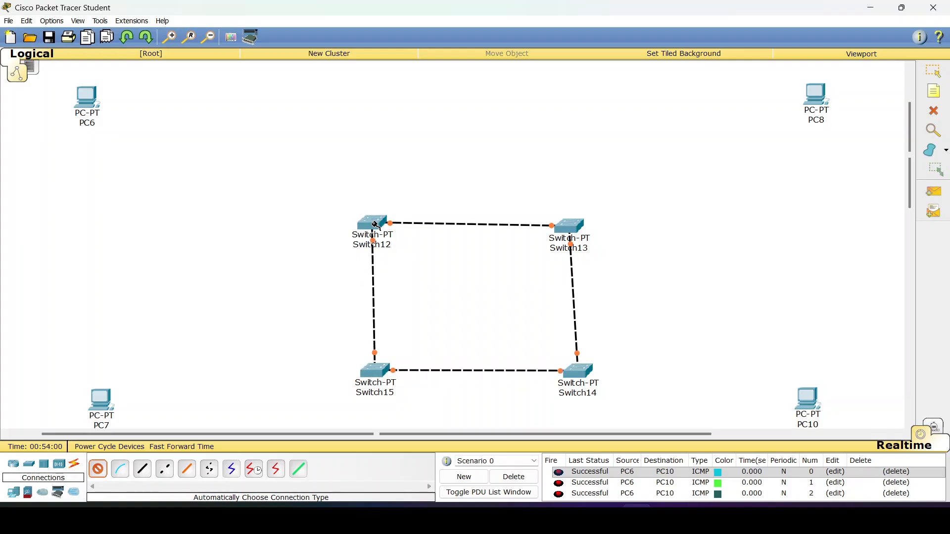
Step: Connect each PC to its nearest switch: PC6 to Switch12, PC7 to Switch15, PC10 to Switch14 and PC8 to Switch13
left_click(91, 101)
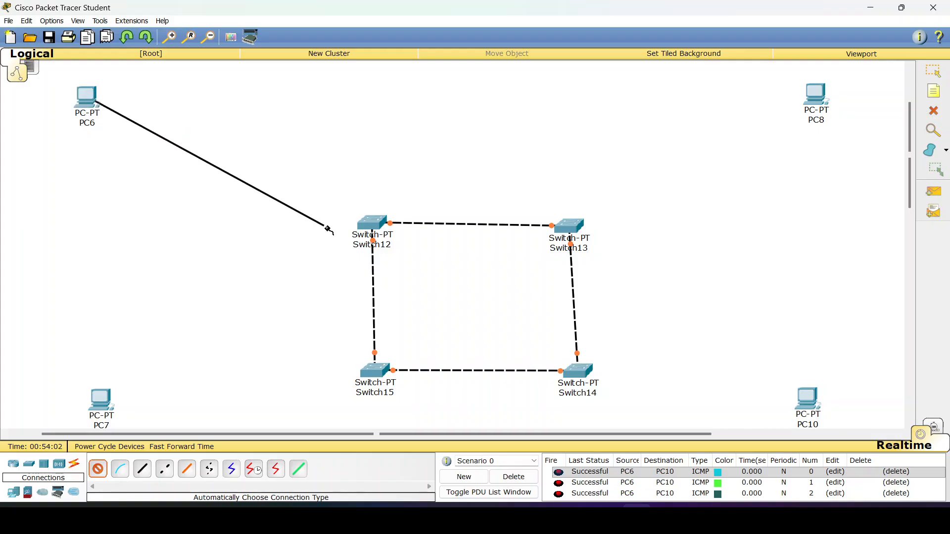
left_click(374, 227)
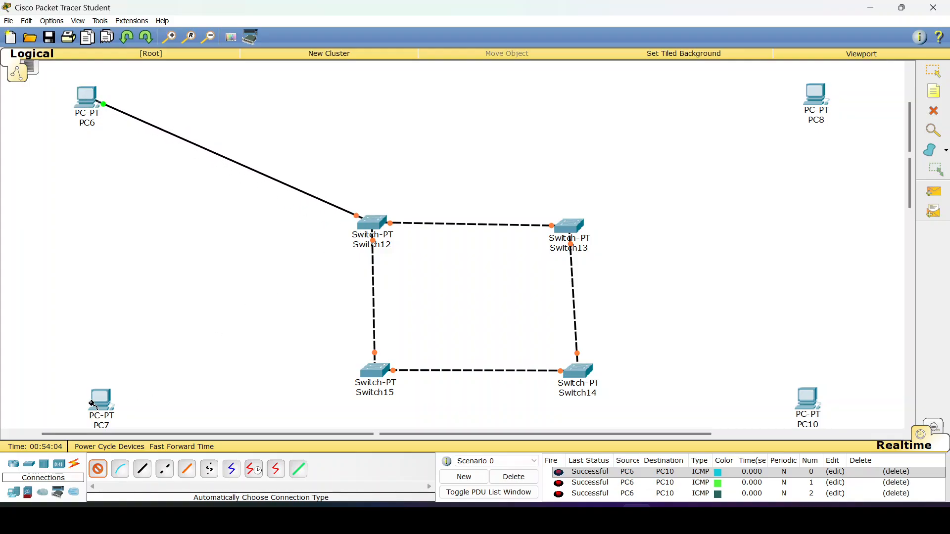
left_click(382, 371)
left_click(100, 399)
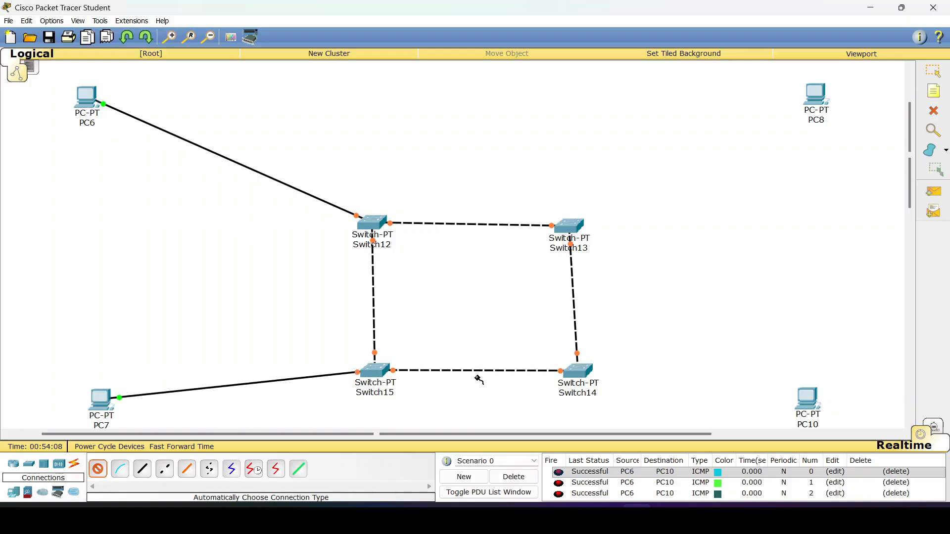
left_click(584, 372)
left_click(805, 402)
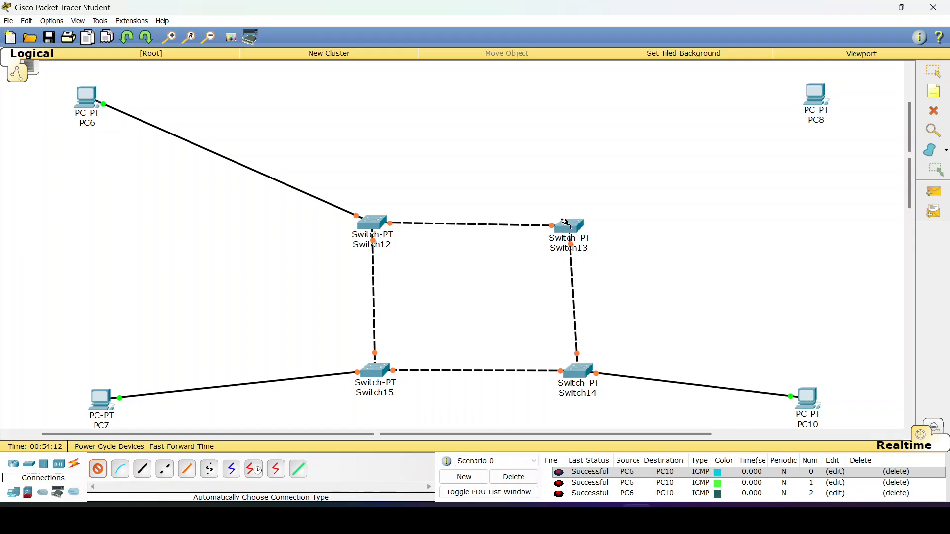
left_click(566, 223)
left_click(815, 95)
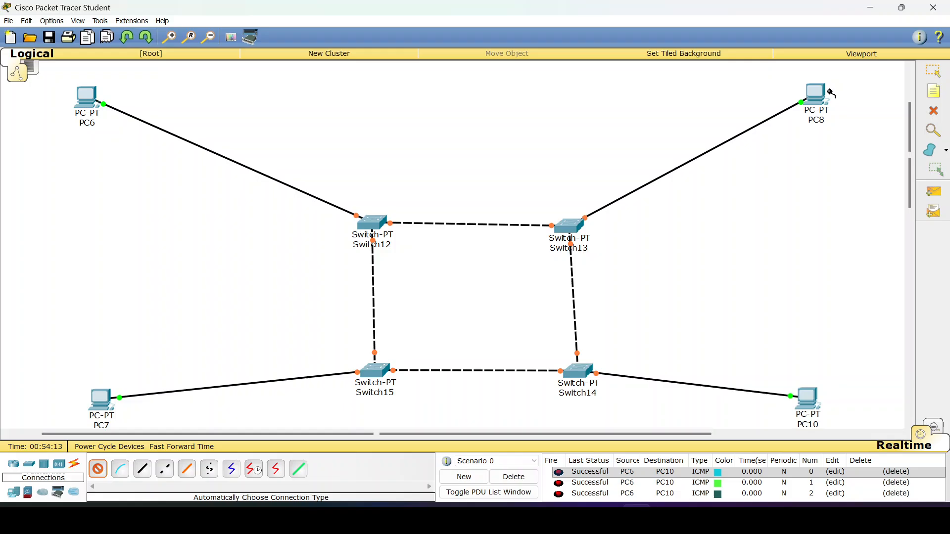
left_click(933, 75)
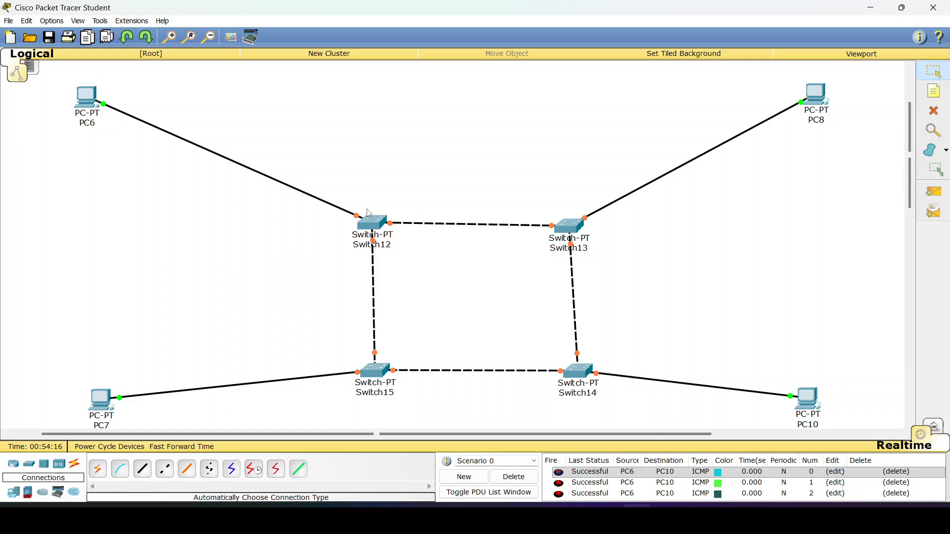
Step: Move all four switches slightly upward, keeping Switch12, Switch13, Switch14 and Switch15 in a square
mouse_move(370, 219)
left_mouse_down()
mouse_move(340, 169)
mouse_move(373, 207)
left_mouse_up()
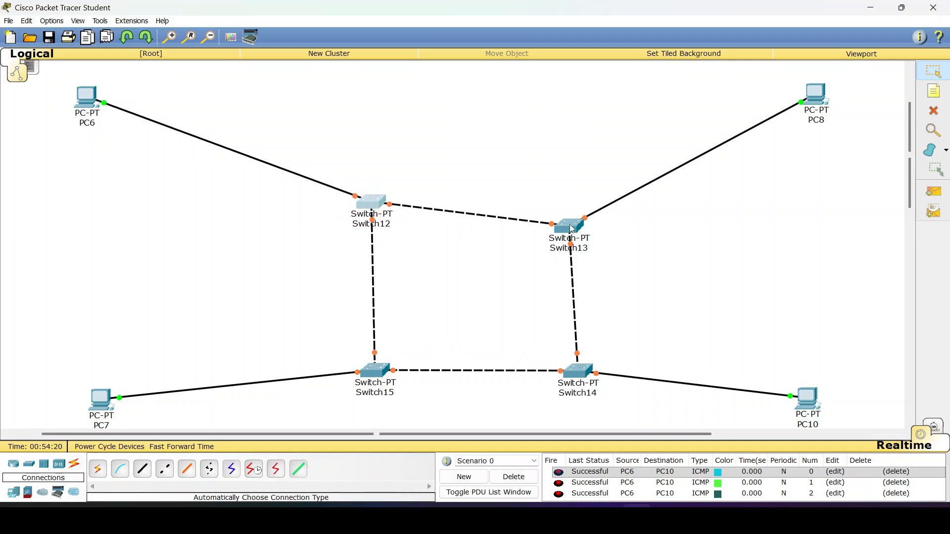
left_click_drag(572, 228, 572, 206)
left_click_drag(579, 369, 575, 343)
left_click(575, 343)
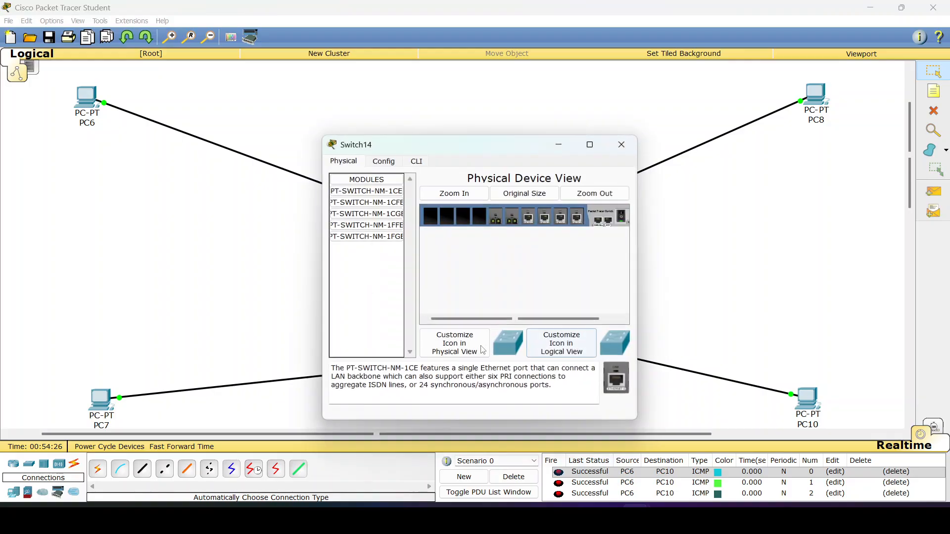
left_click(619, 140)
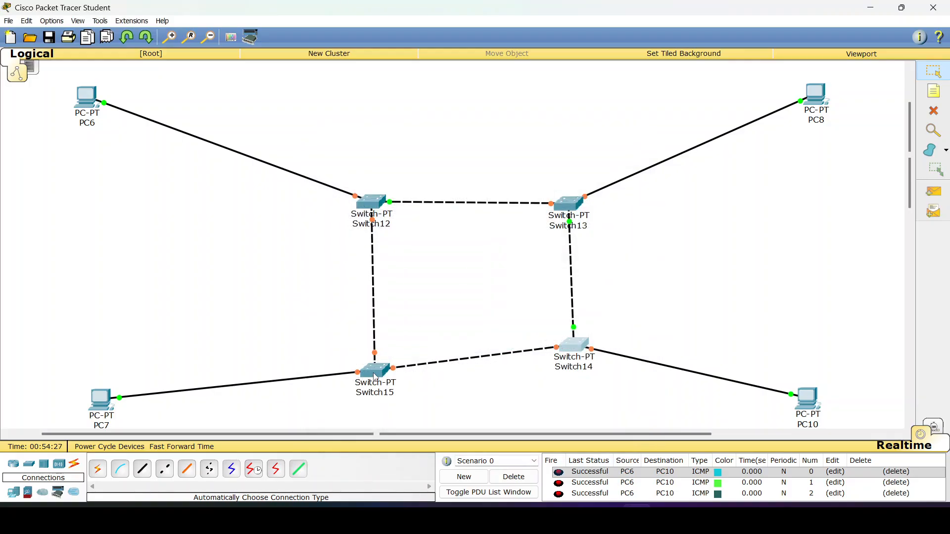
left_click_drag(374, 375, 370, 351)
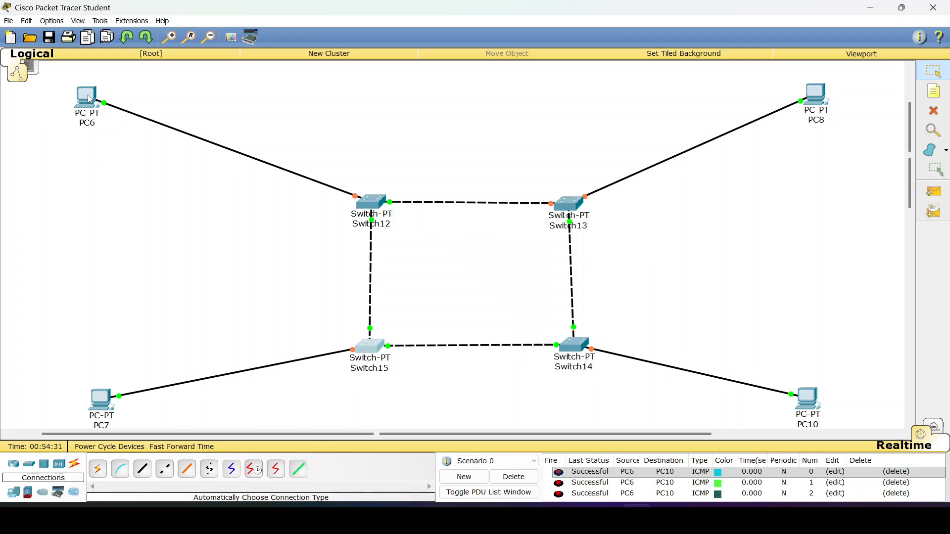
Step: Move PC6, PC8, PC10 and PC7 inward so each sits closer to its connected switch
left_click_drag(89, 99, 272, 153)
left_click_drag(815, 100, 672, 162)
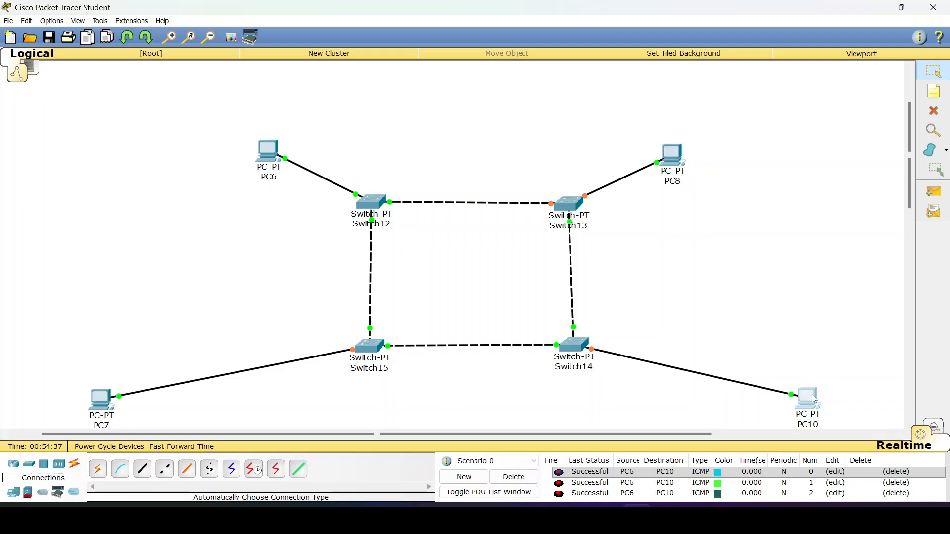
left_click_drag(819, 407, 697, 383)
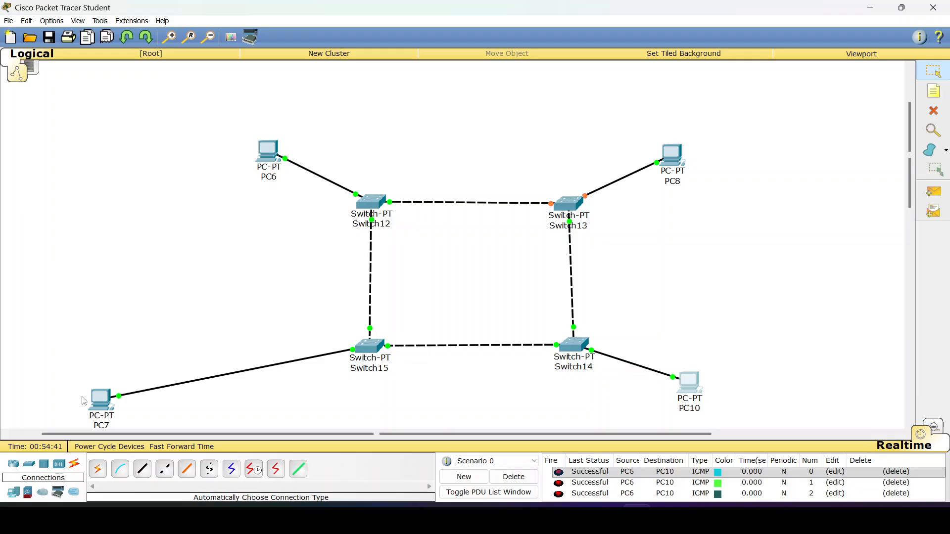
left_click_drag(106, 403, 248, 392)
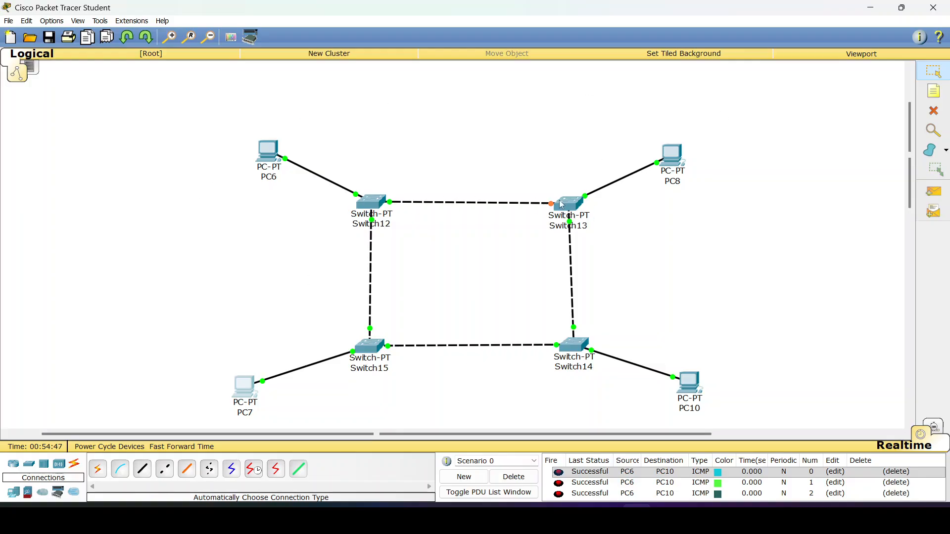
left_click_drag(563, 205, 563, 204)
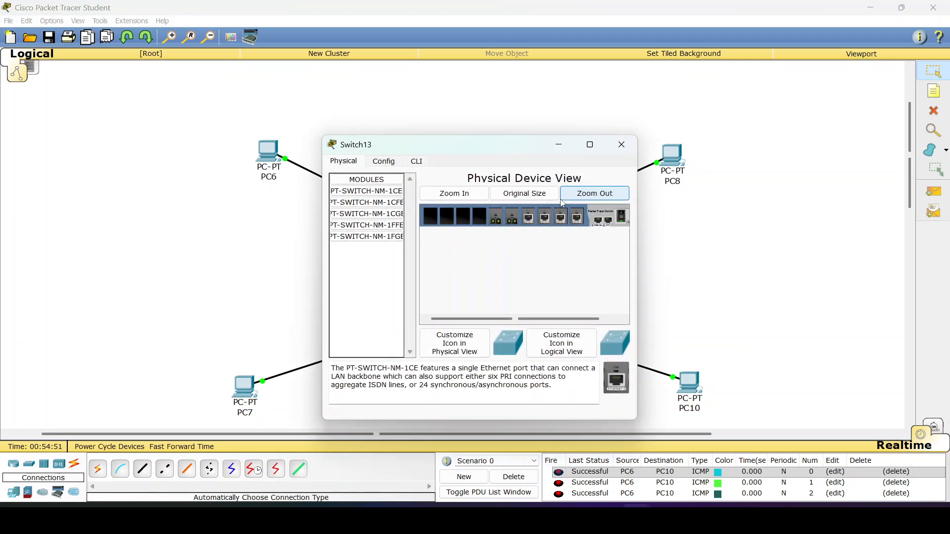
left_click(619, 144)
mouse_move(673, 155)
left_mouse_down()
mouse_move(693, 138)
mouse_move(687, 154)
left_mouse_up()
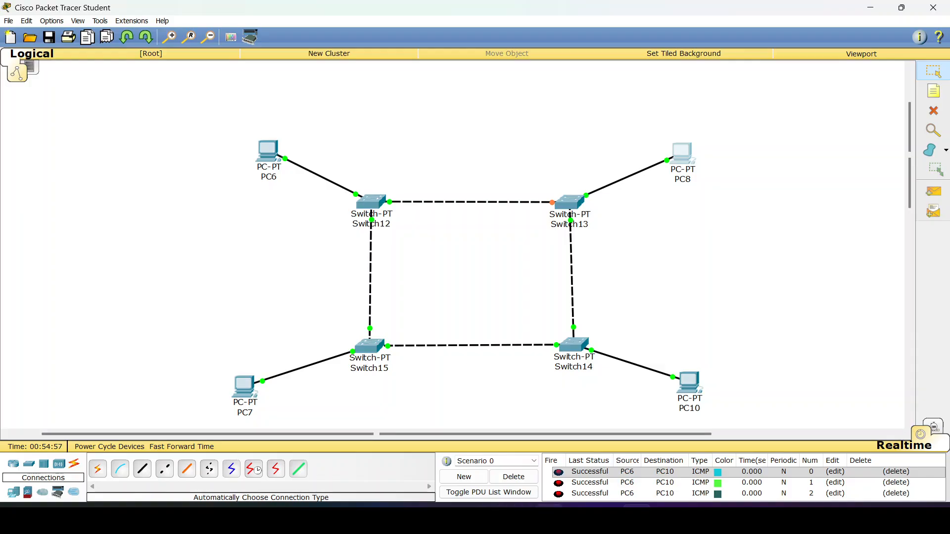
Step: Check the mesh topology figure in the PDF book, and connect Switch13 to Switch15 and Switch12 to Switch14 diagonally with automatically chosen cables
left_click(549, 518)
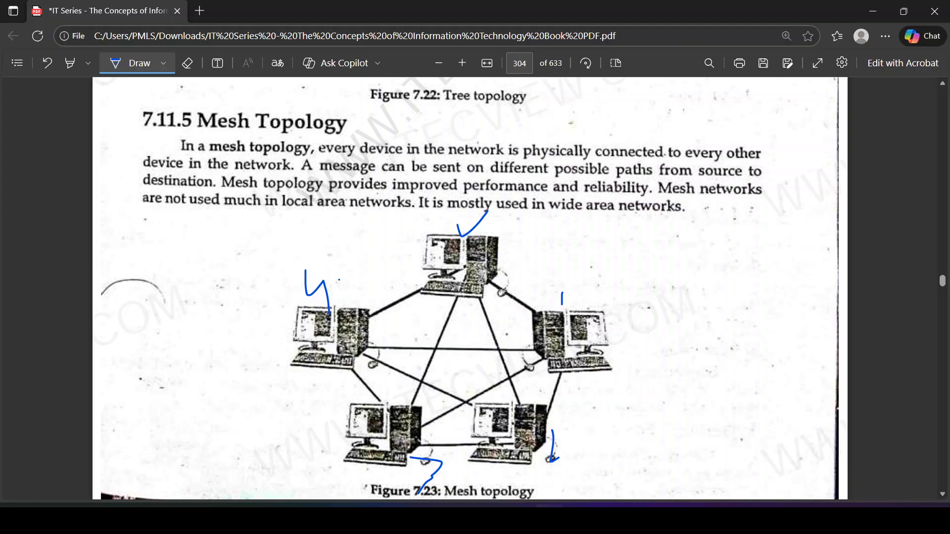
left_click(638, 518)
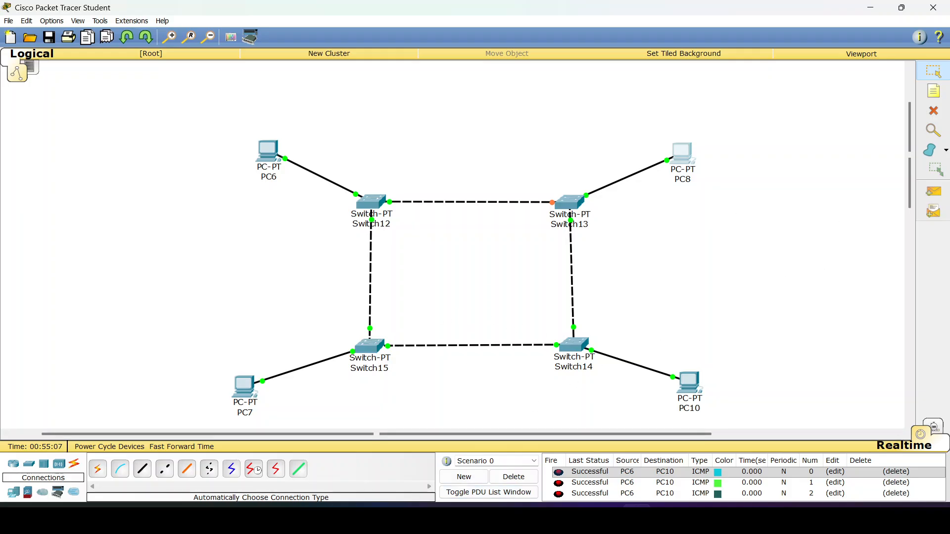
left_click(98, 474)
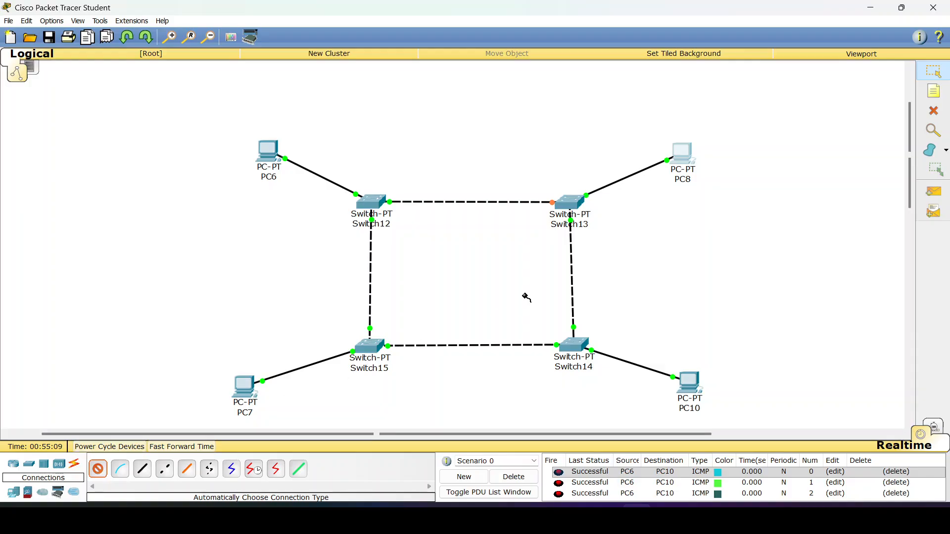
left_click(561, 206)
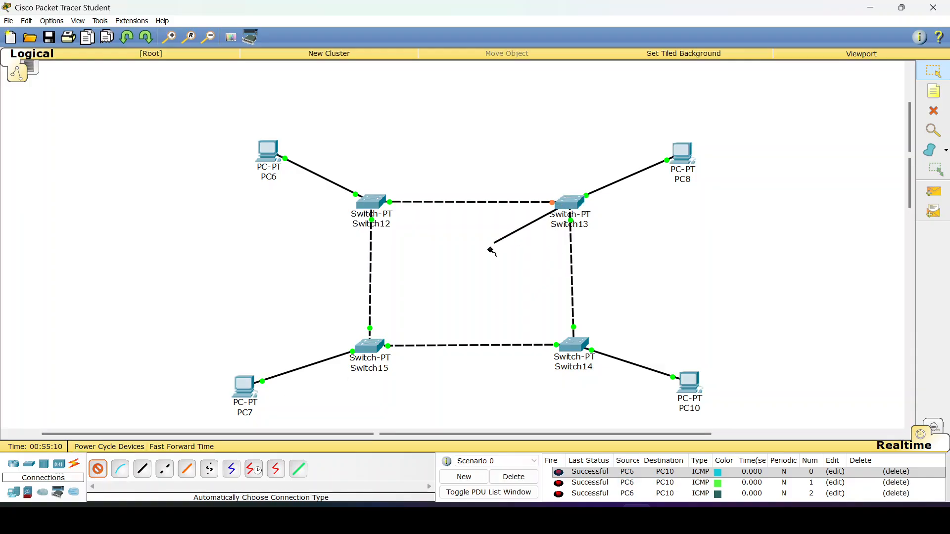
left_click(376, 347)
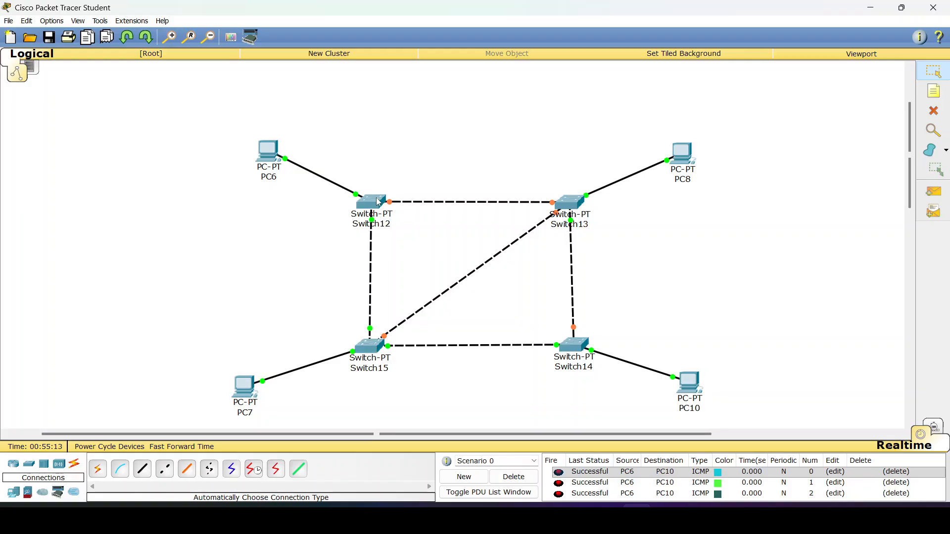
left_click(97, 470)
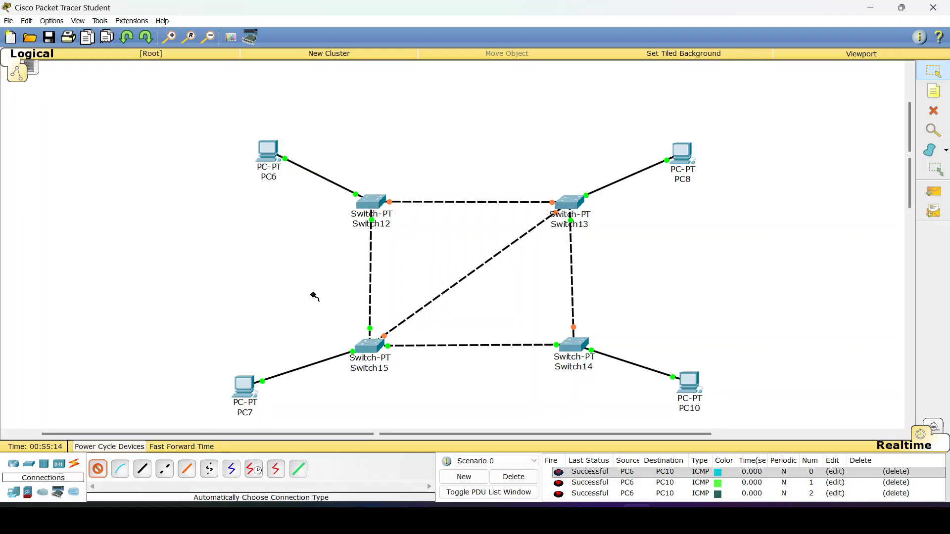
left_click(382, 205)
left_click(574, 346)
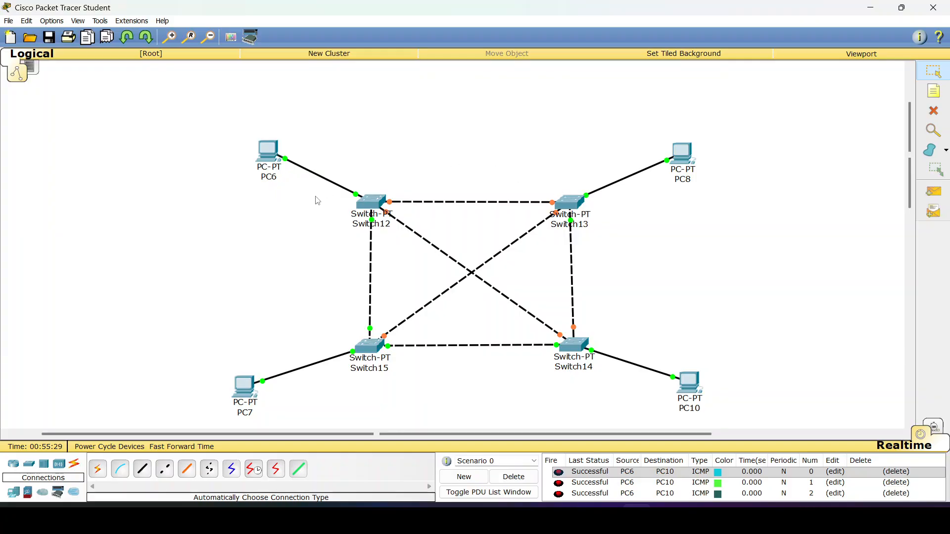
Step: Nudge Switch12, Switch13 and Switch14 slightly to adjust the mesh layout
left_click_drag(383, 202, 385, 206)
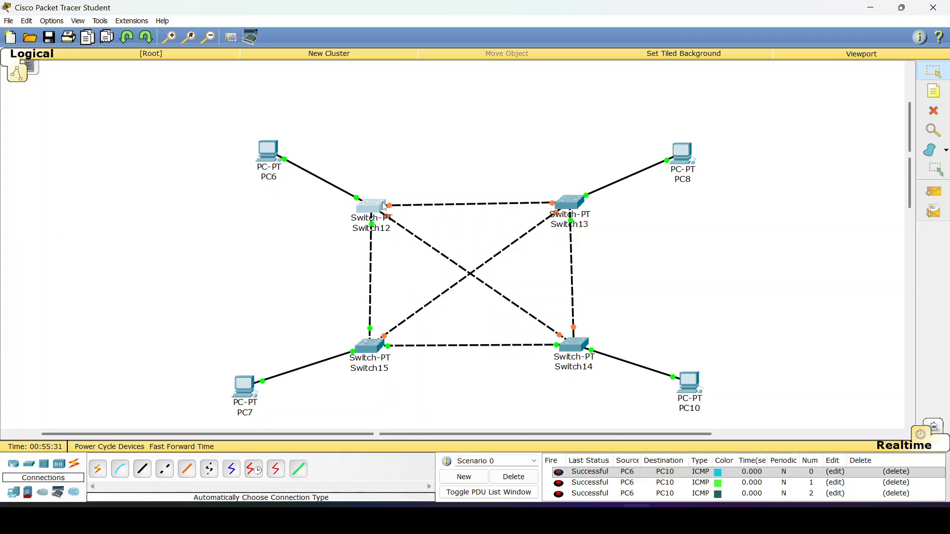
left_click_drag(573, 208, 572, 206)
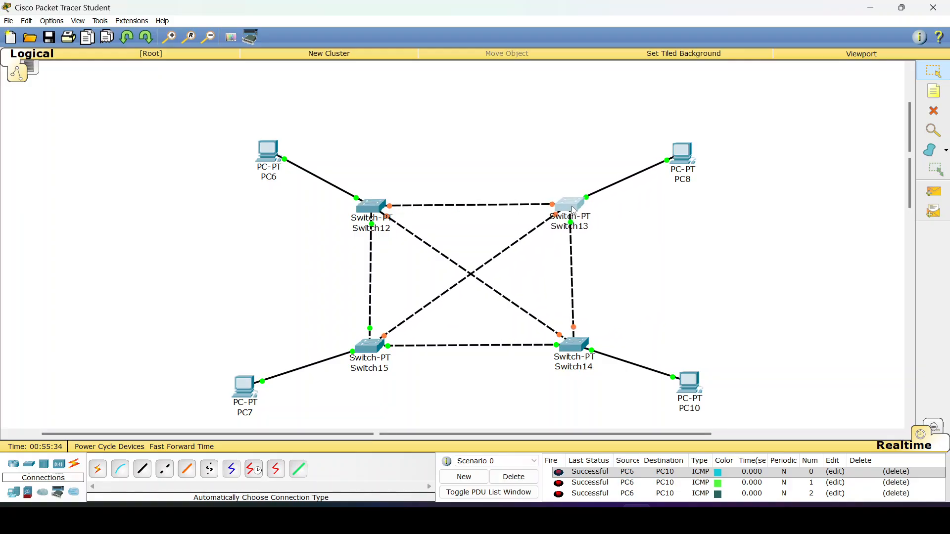
left_click_drag(573, 349, 575, 351)
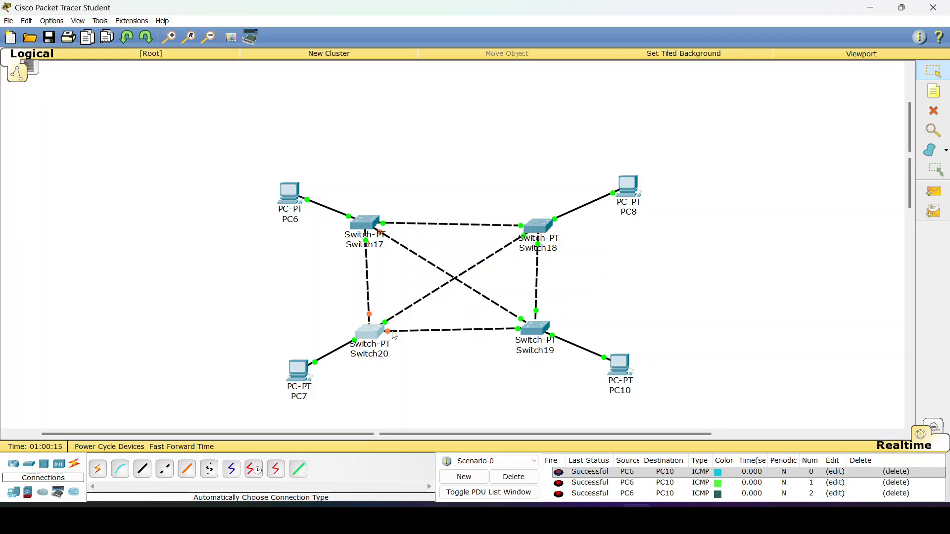
Step: Send a simple PDU from PC6 to PC10 across the mesh and review its status among the scenario's PDUs
left_click(933, 192)
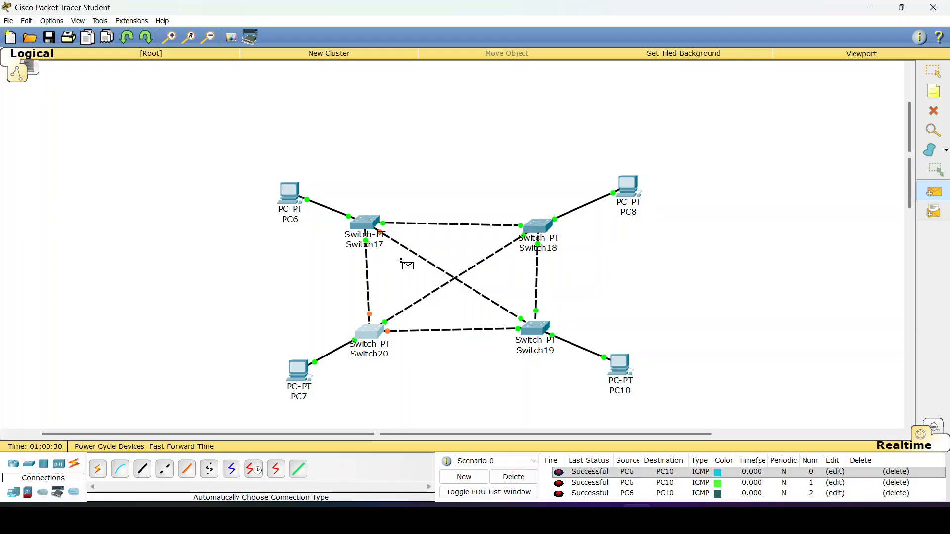
left_click(290, 191)
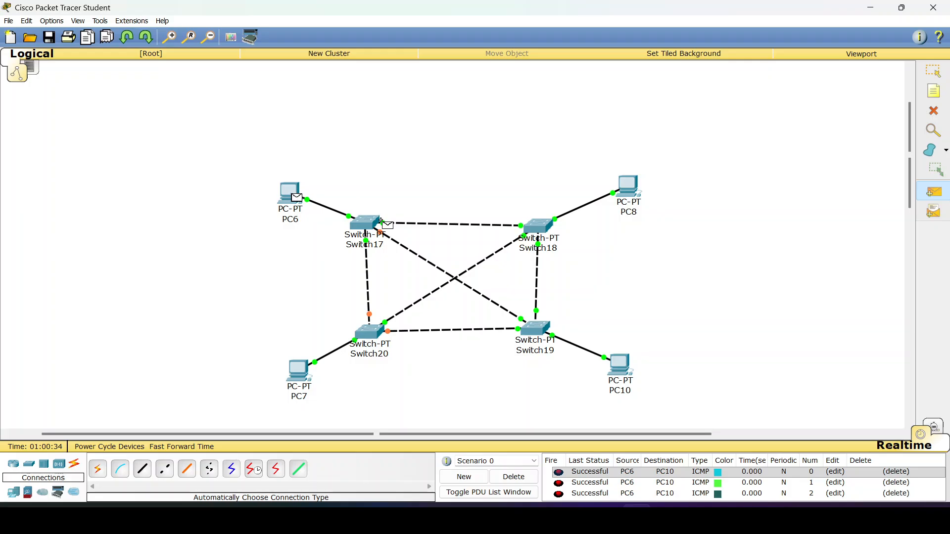
left_click(620, 366)
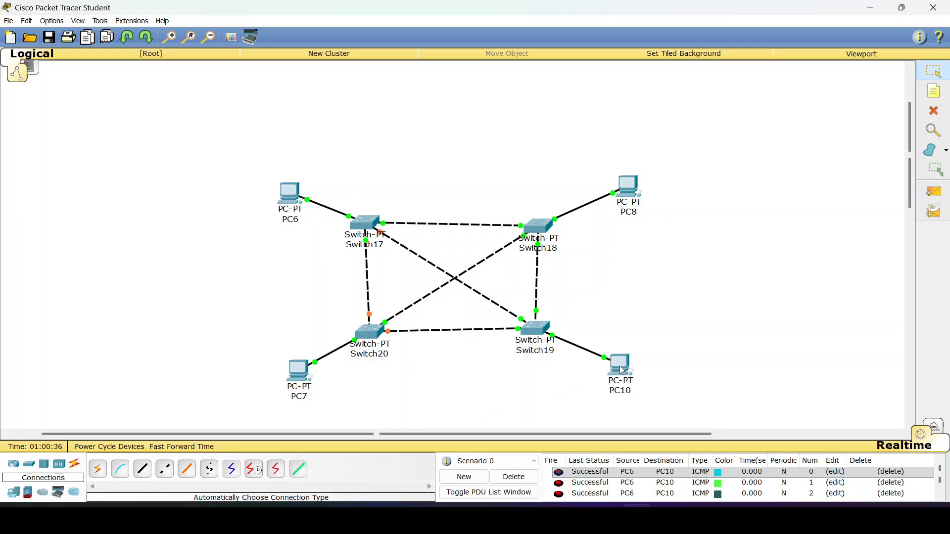
scroll(570, 478, "down", 1)
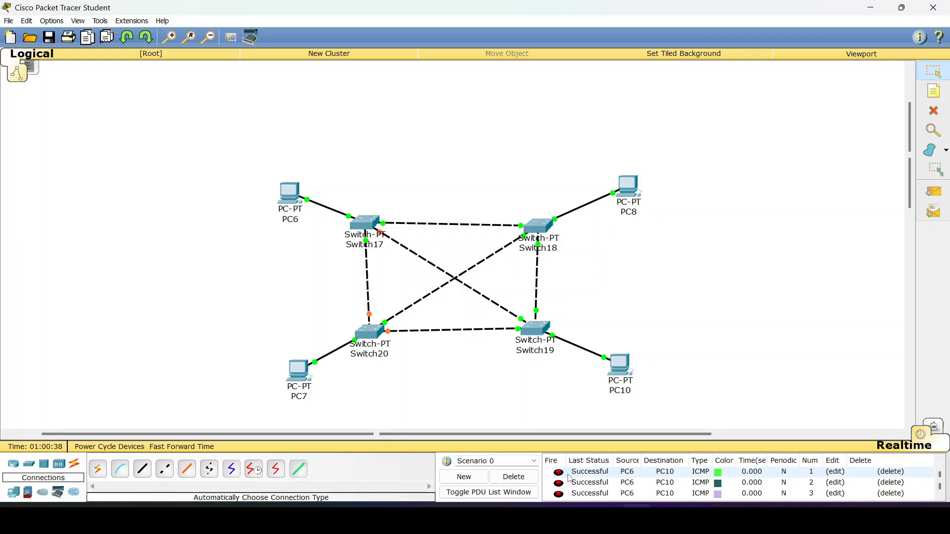
scroll(570, 478, "up", 1)
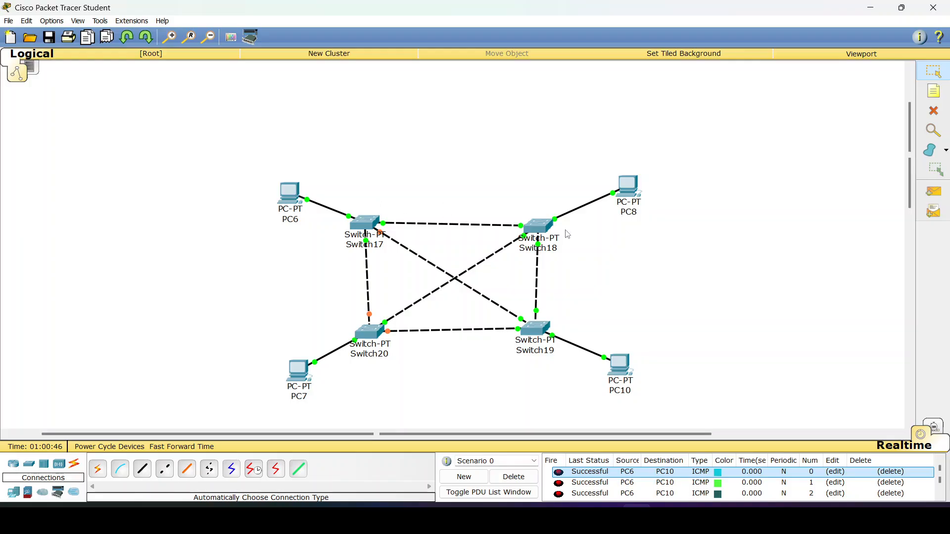
Step: Switch to Simulation mode and auto-play the capture of the ICMP packets travelling from PC6 to PC10
left_click(933, 430)
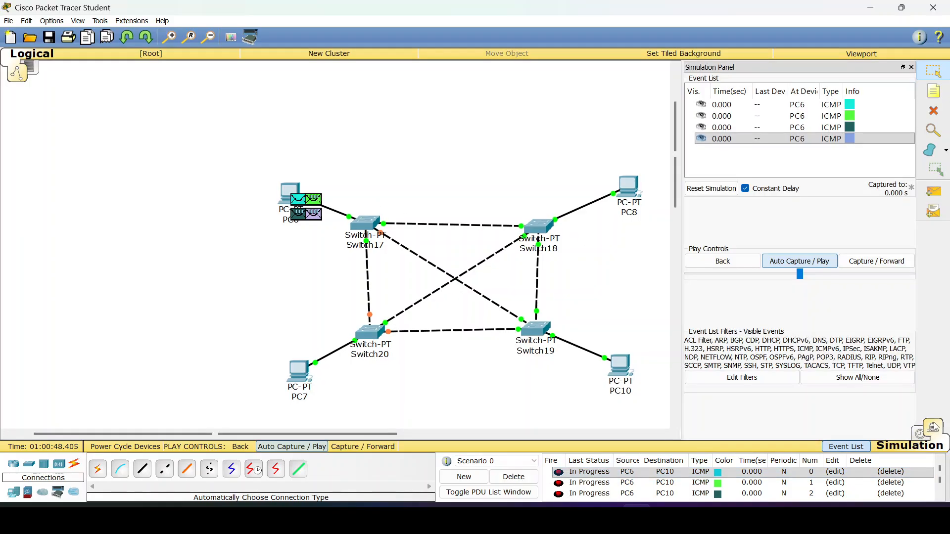
left_click(801, 262)
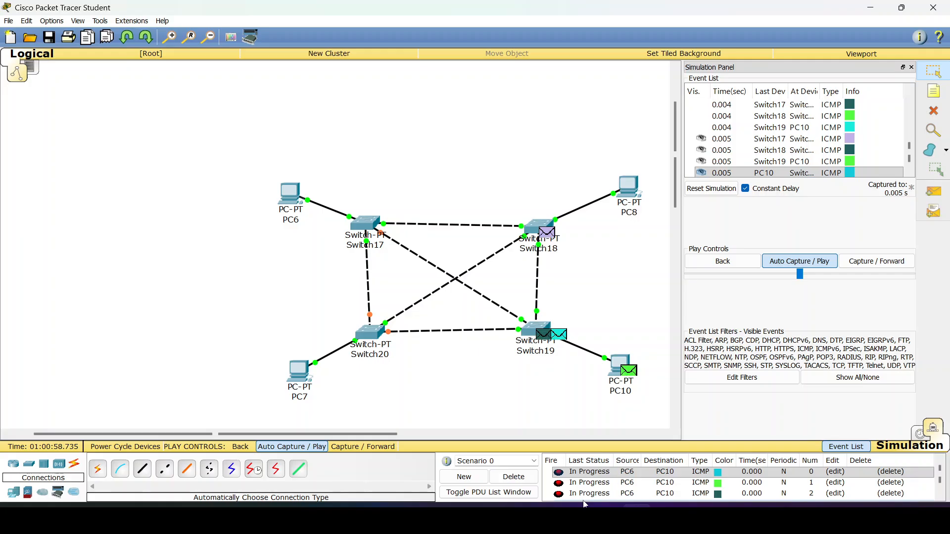
left_click(584, 476)
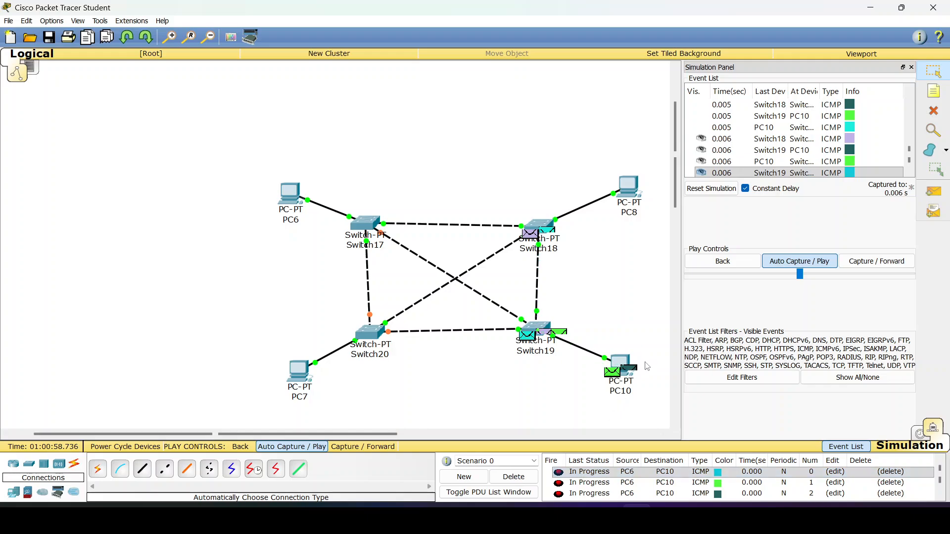